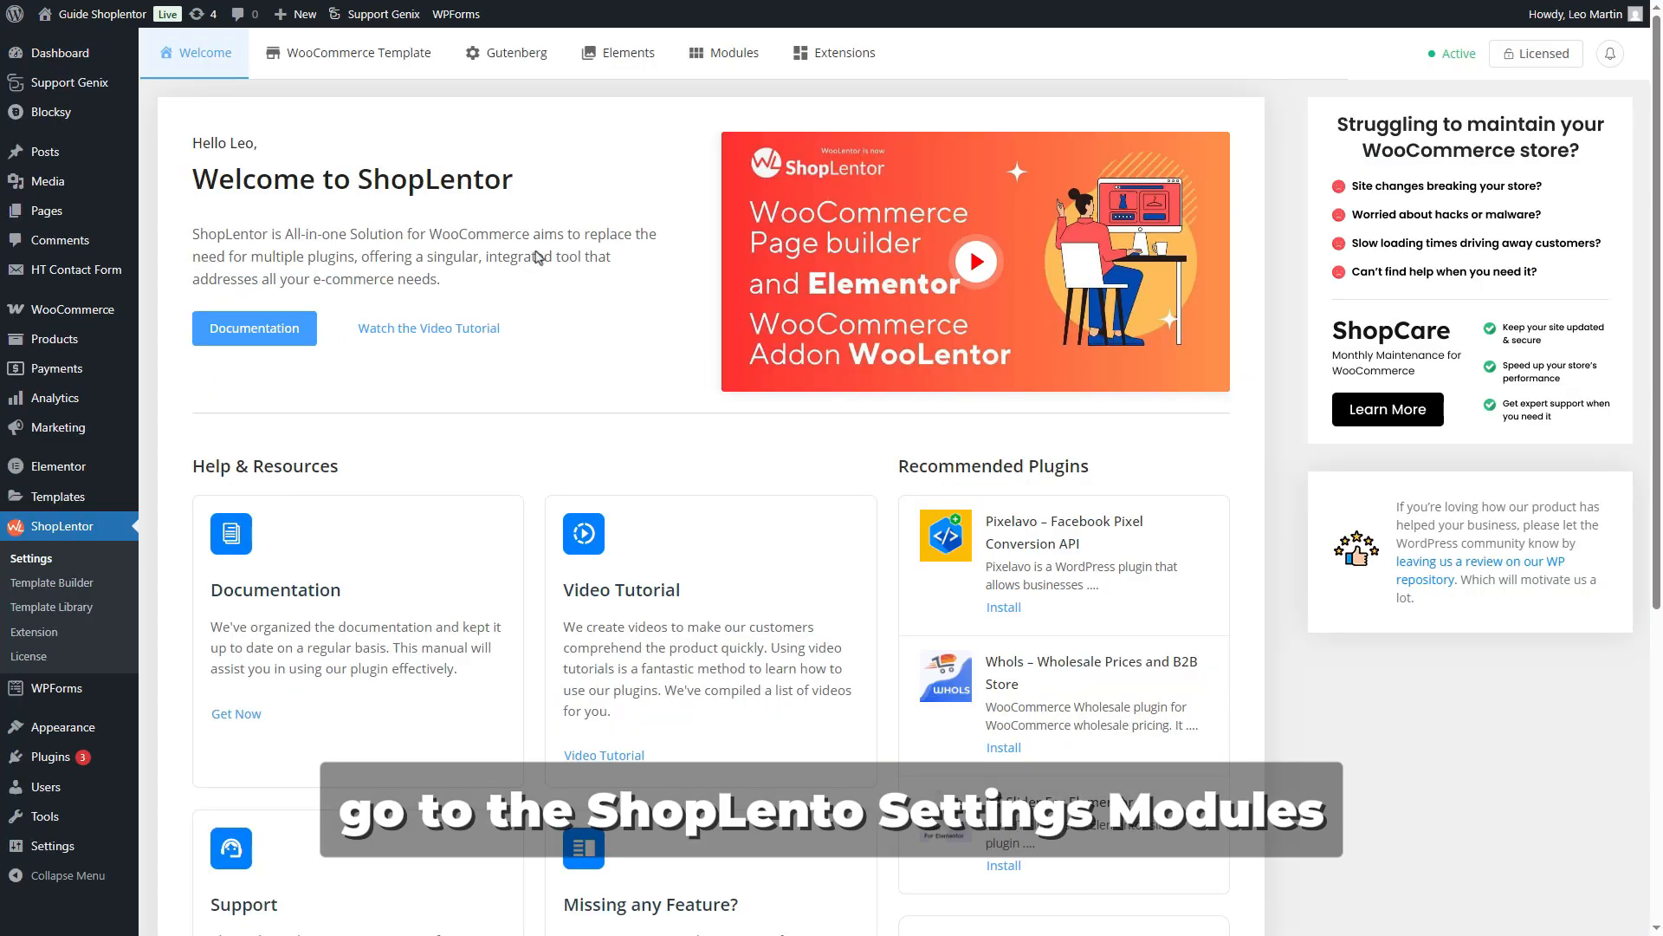
# - Enable the Email Customizer module among the ShopLentor modules and save its settings
pyautogui.click(730, 62)
pyautogui.scroll(-3, 585, 340)
pyautogui.scroll(-1, 585, 340)
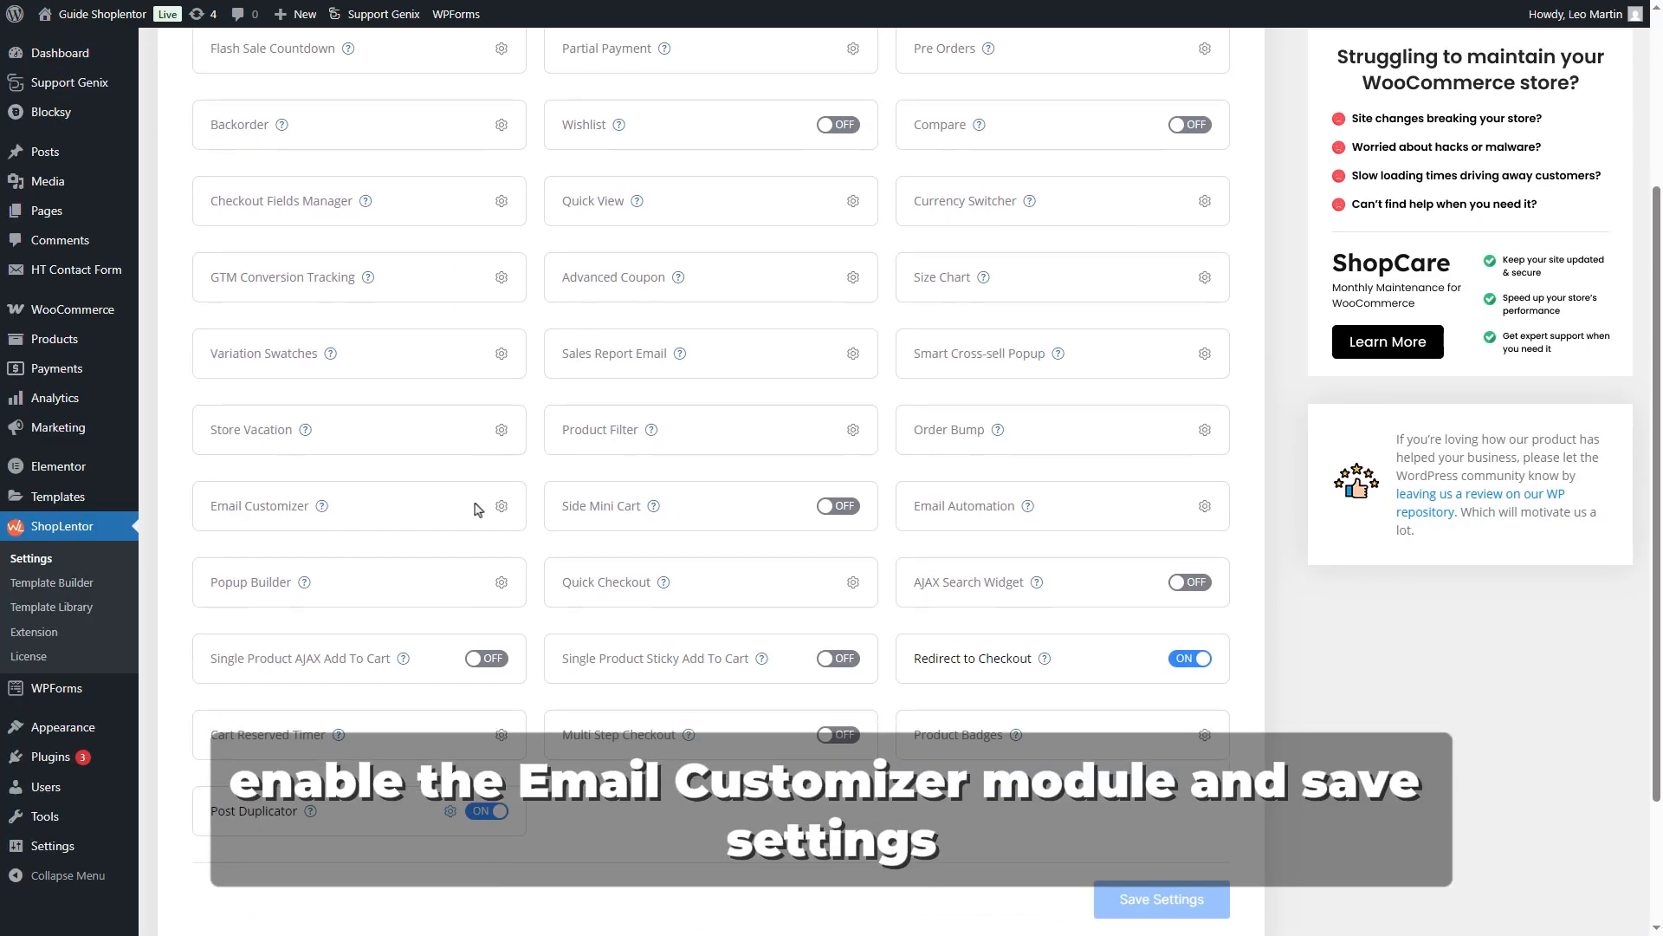
pyautogui.click(502, 509)
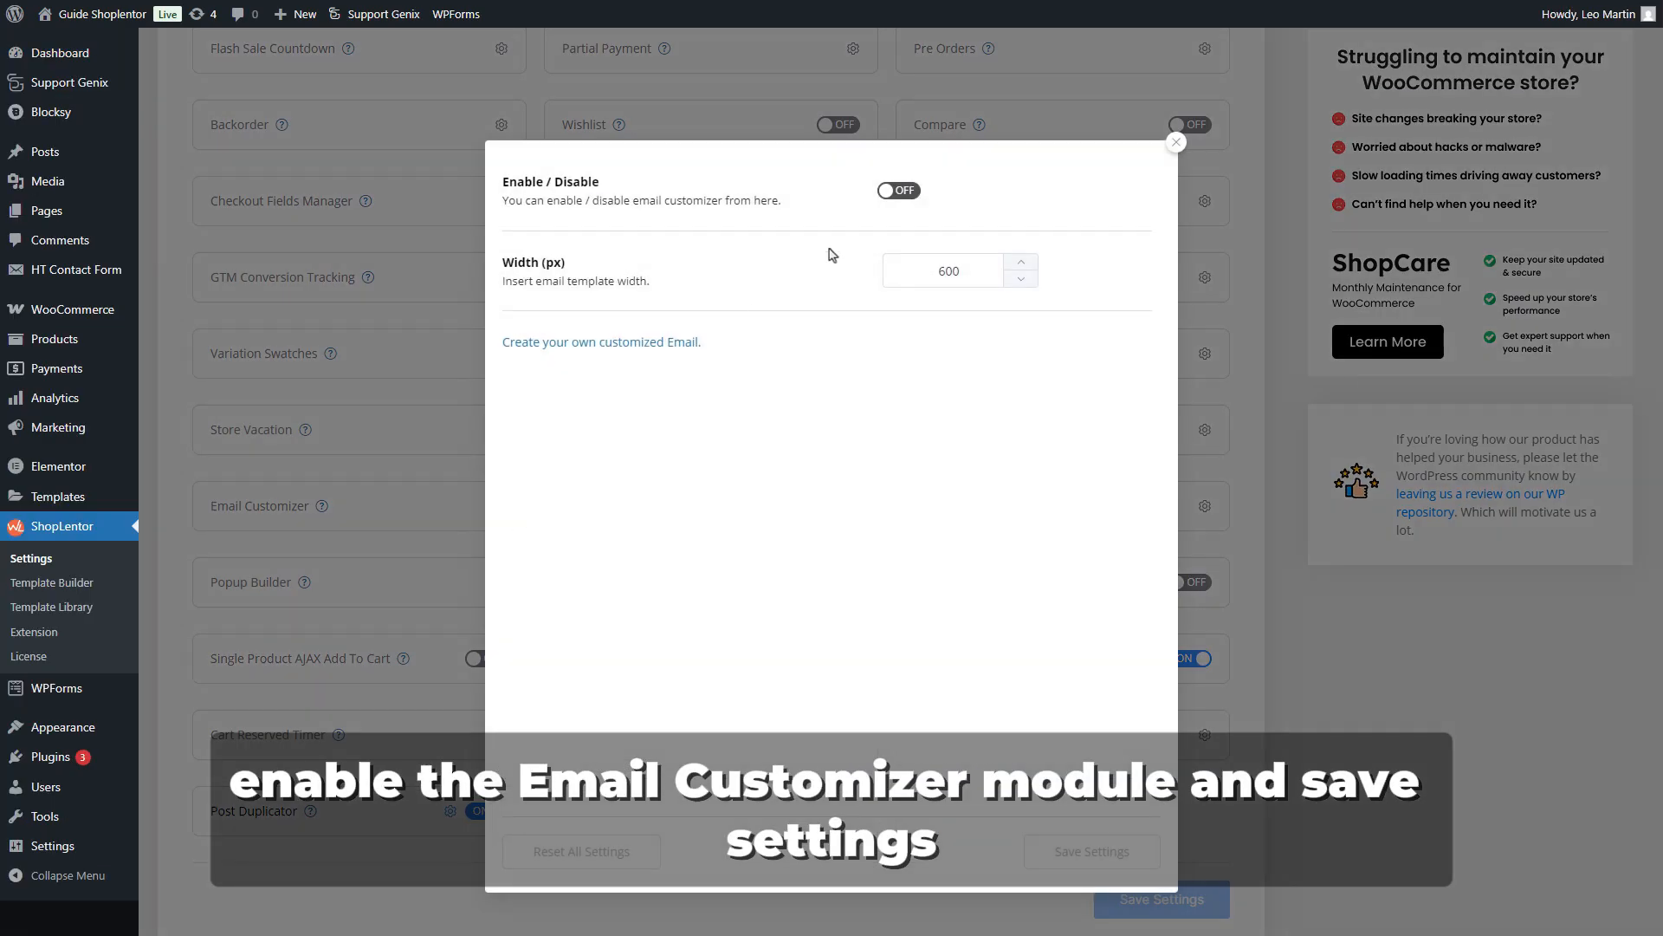
pyautogui.click(899, 191)
pyautogui.click(1105, 844)
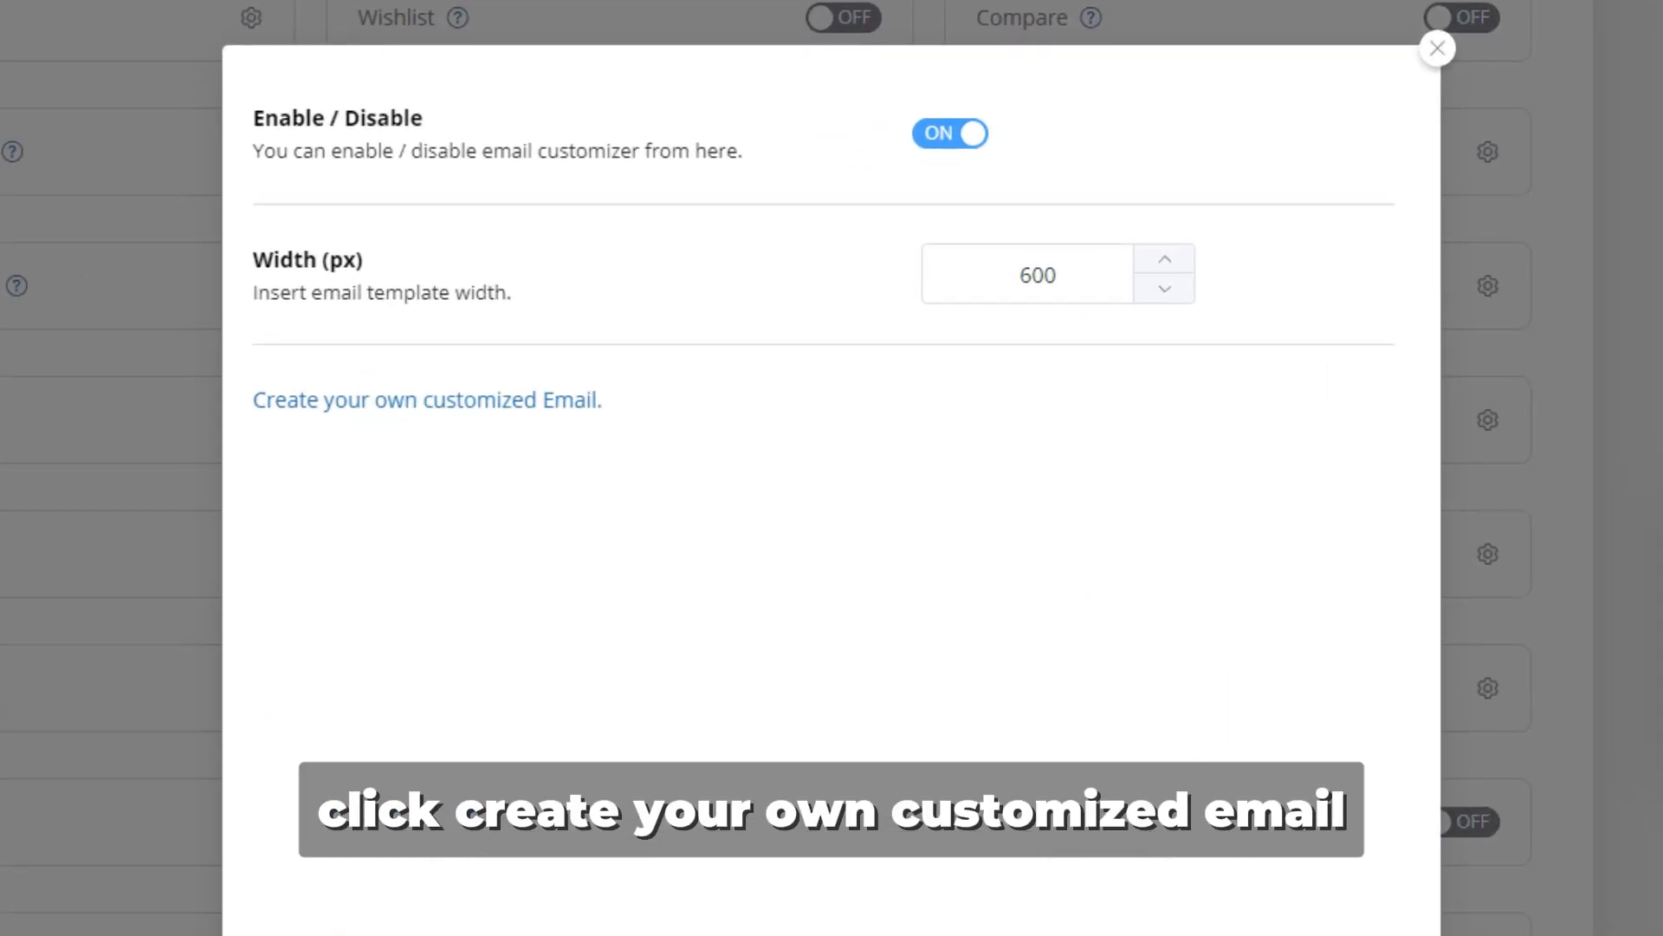
# - Start a new customized email template named "New Order Template" with type Email New Order and Elementor as the editor
pyautogui.click(452, 408)
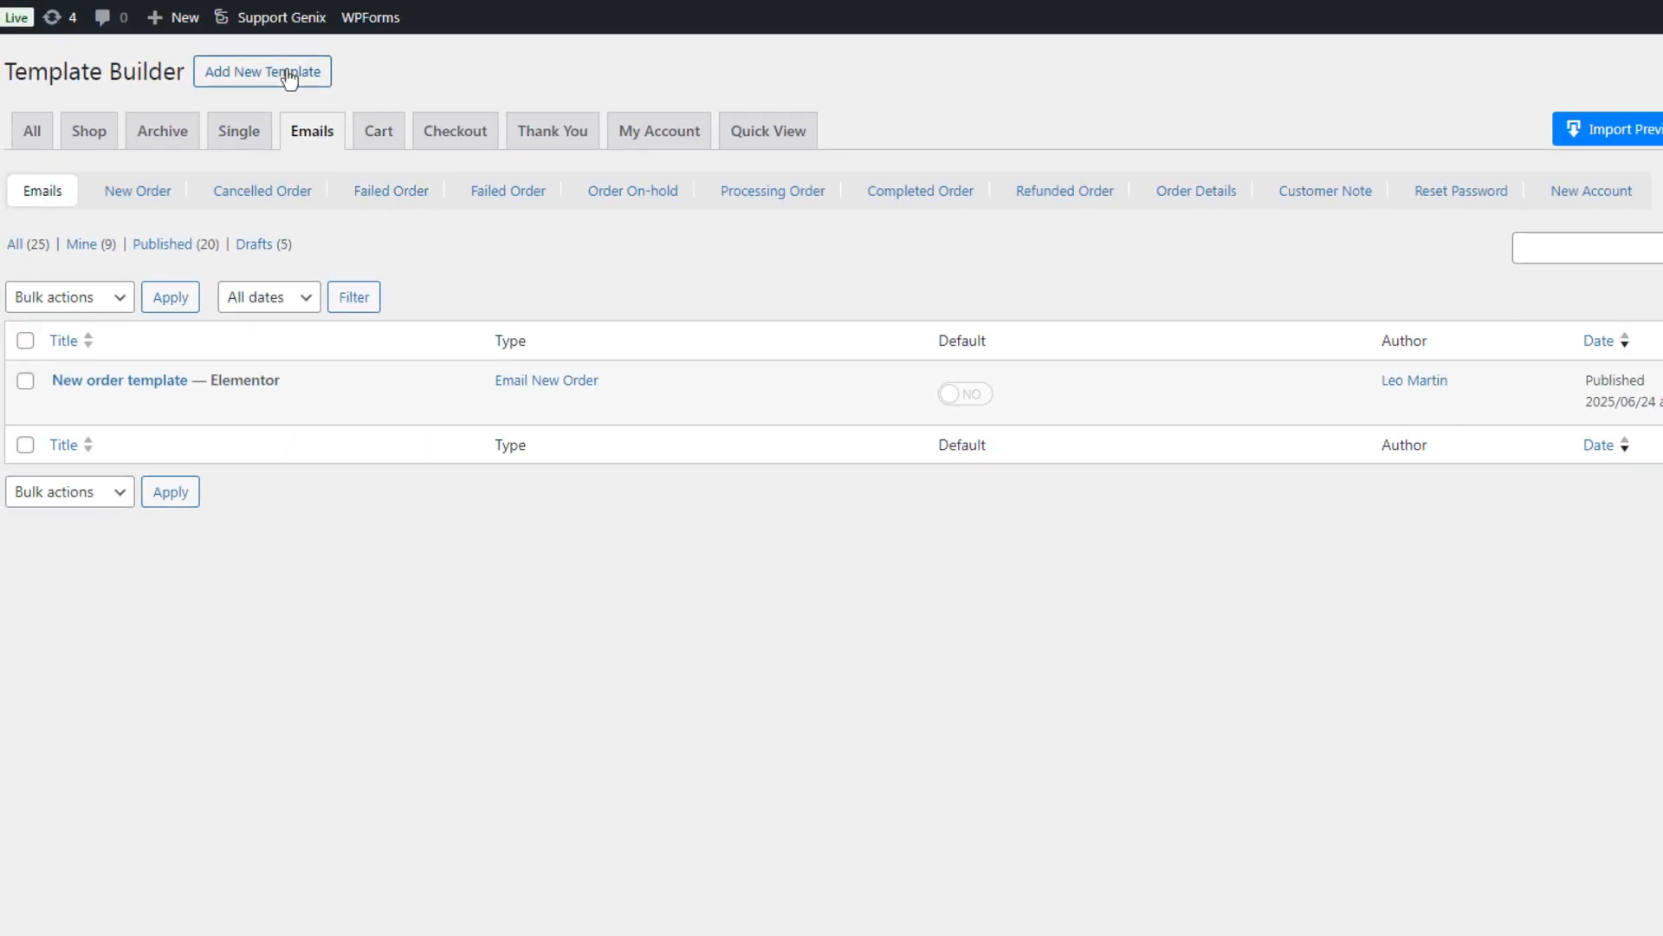
pyautogui.click(290, 78)
pyautogui.click(748, 468)
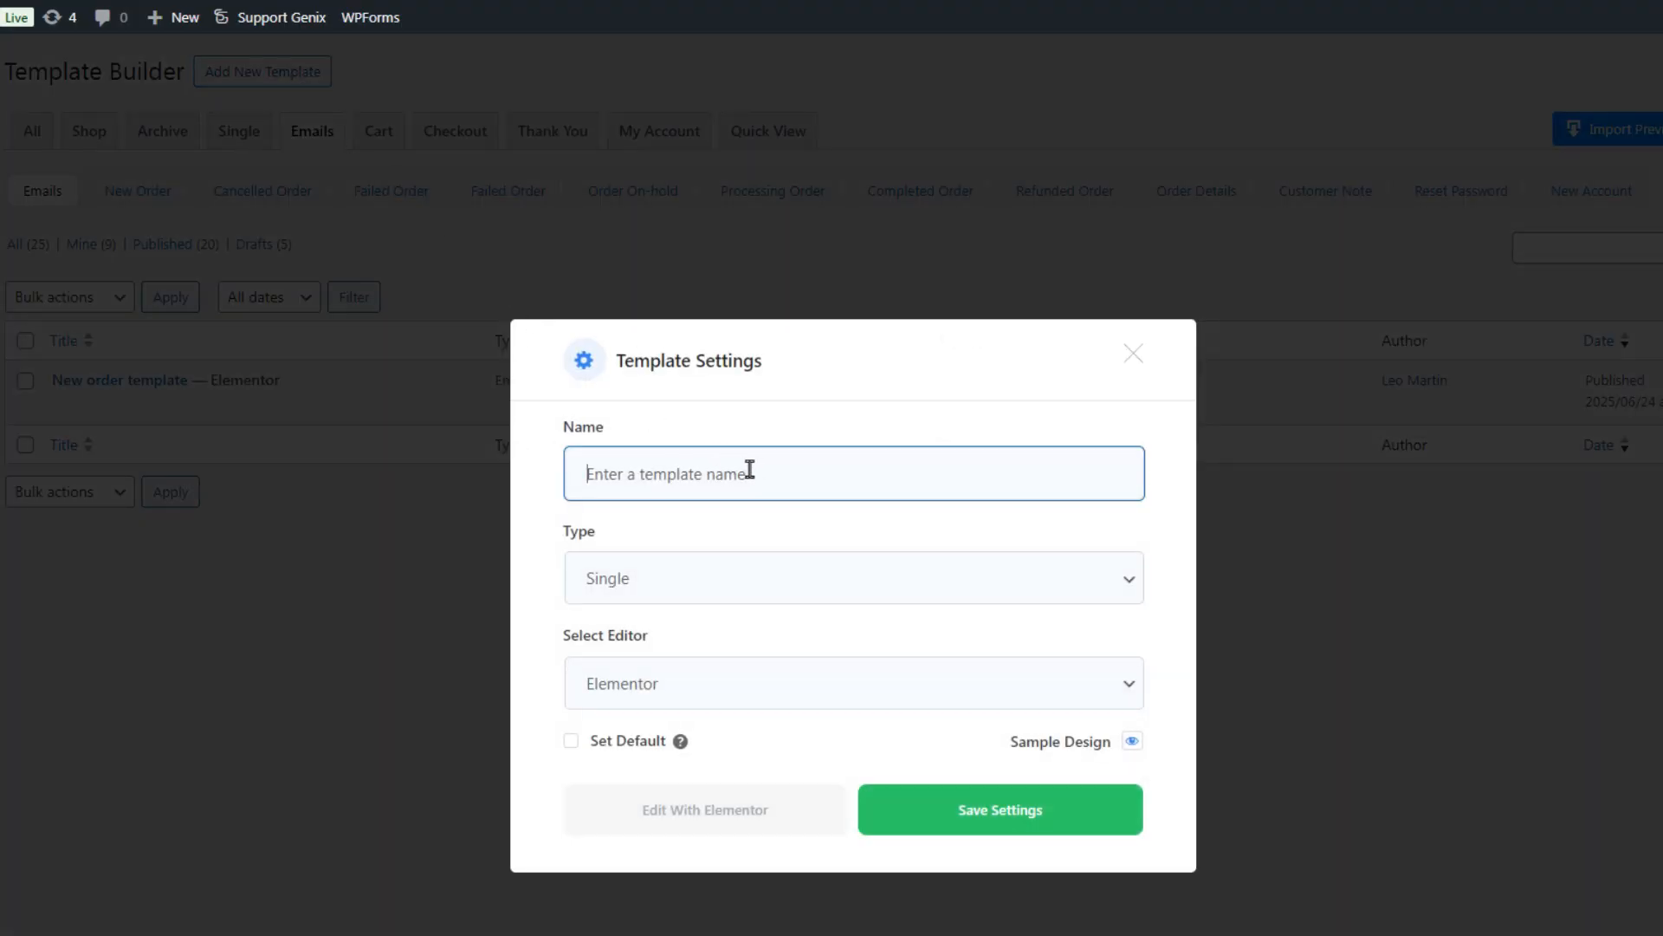
pyautogui.write('New Order Template')
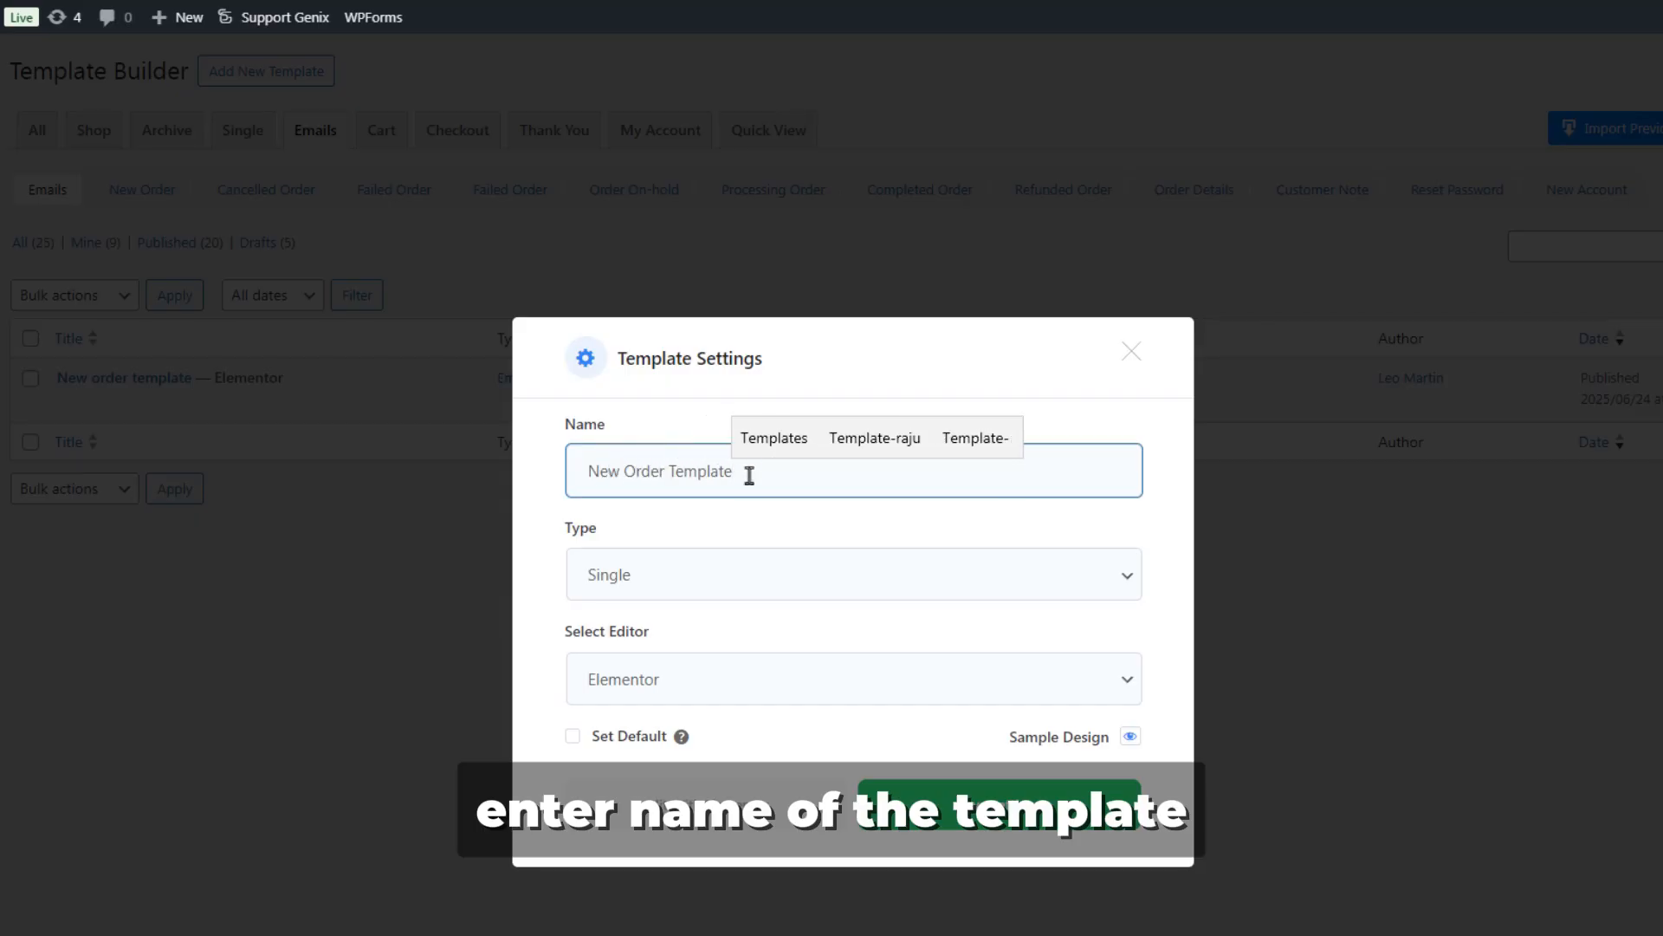
pyautogui.press('Tab')
pyautogui.click(1069, 576)
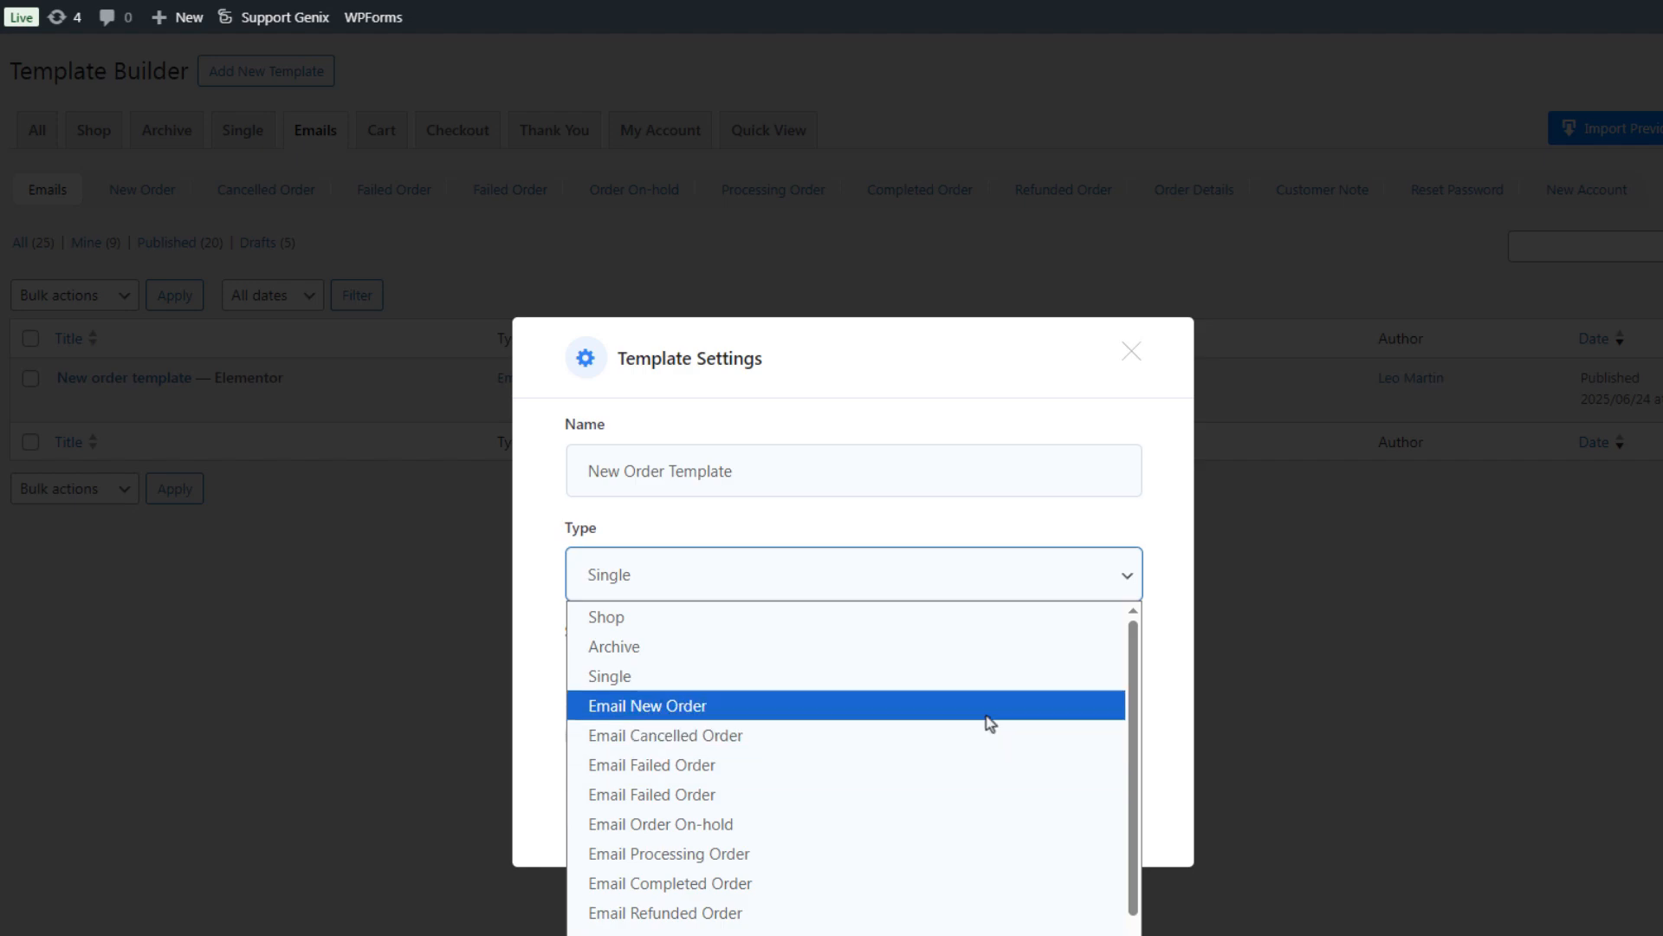
pyautogui.click(988, 715)
pyautogui.click(1009, 695)
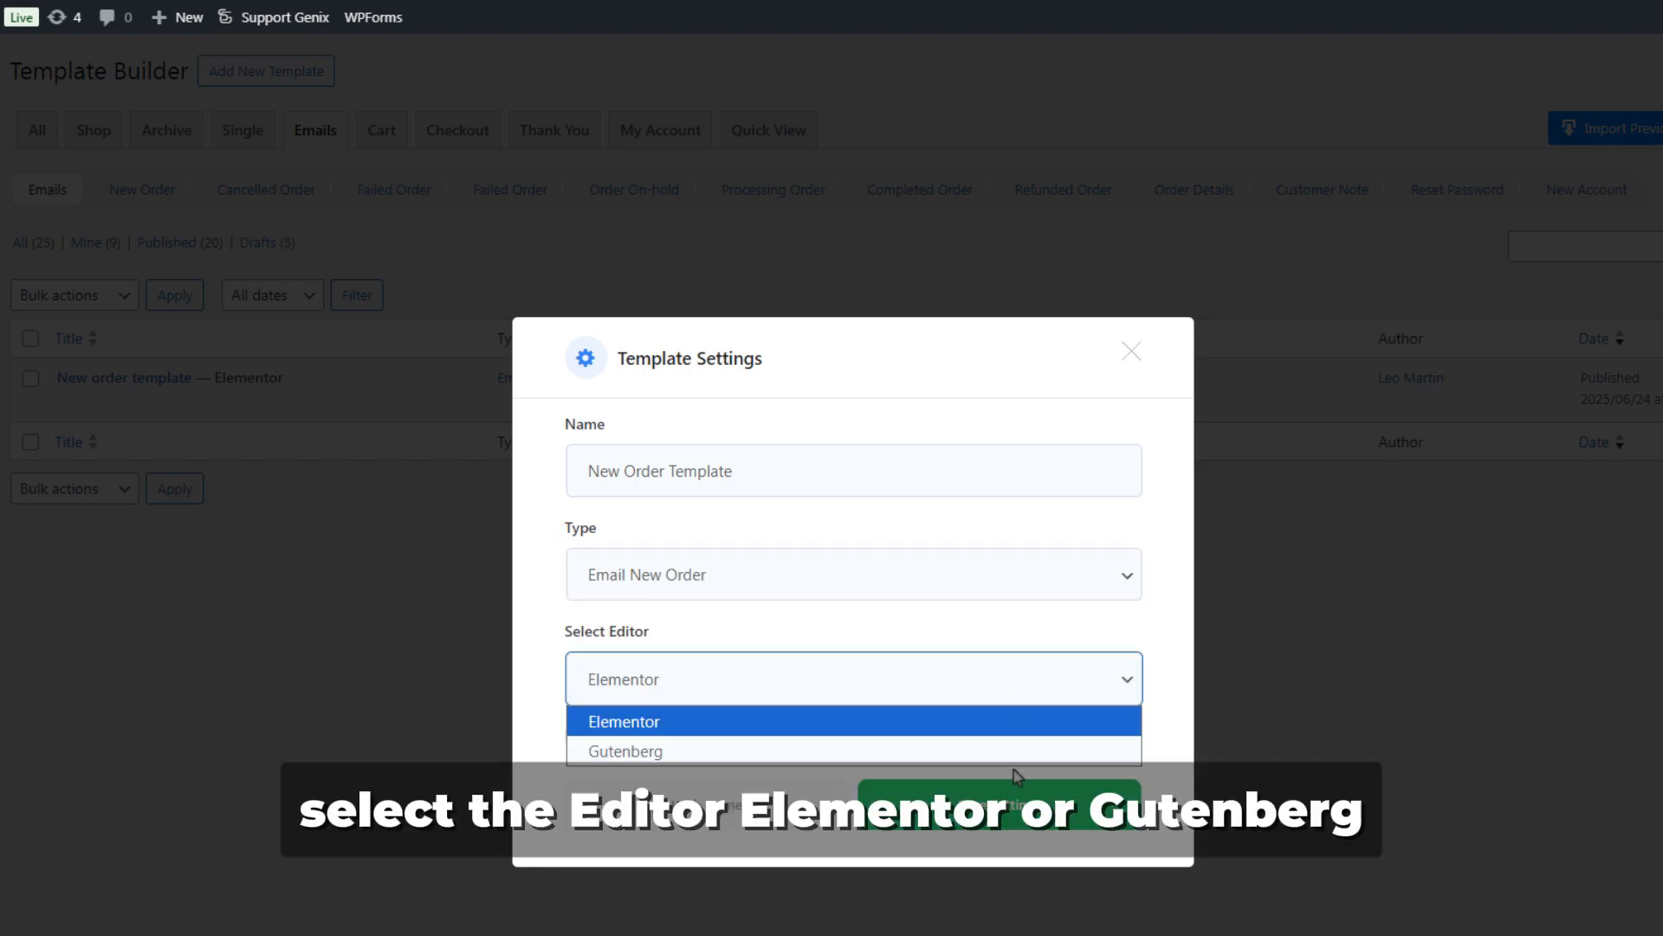
pyautogui.click(939, 719)
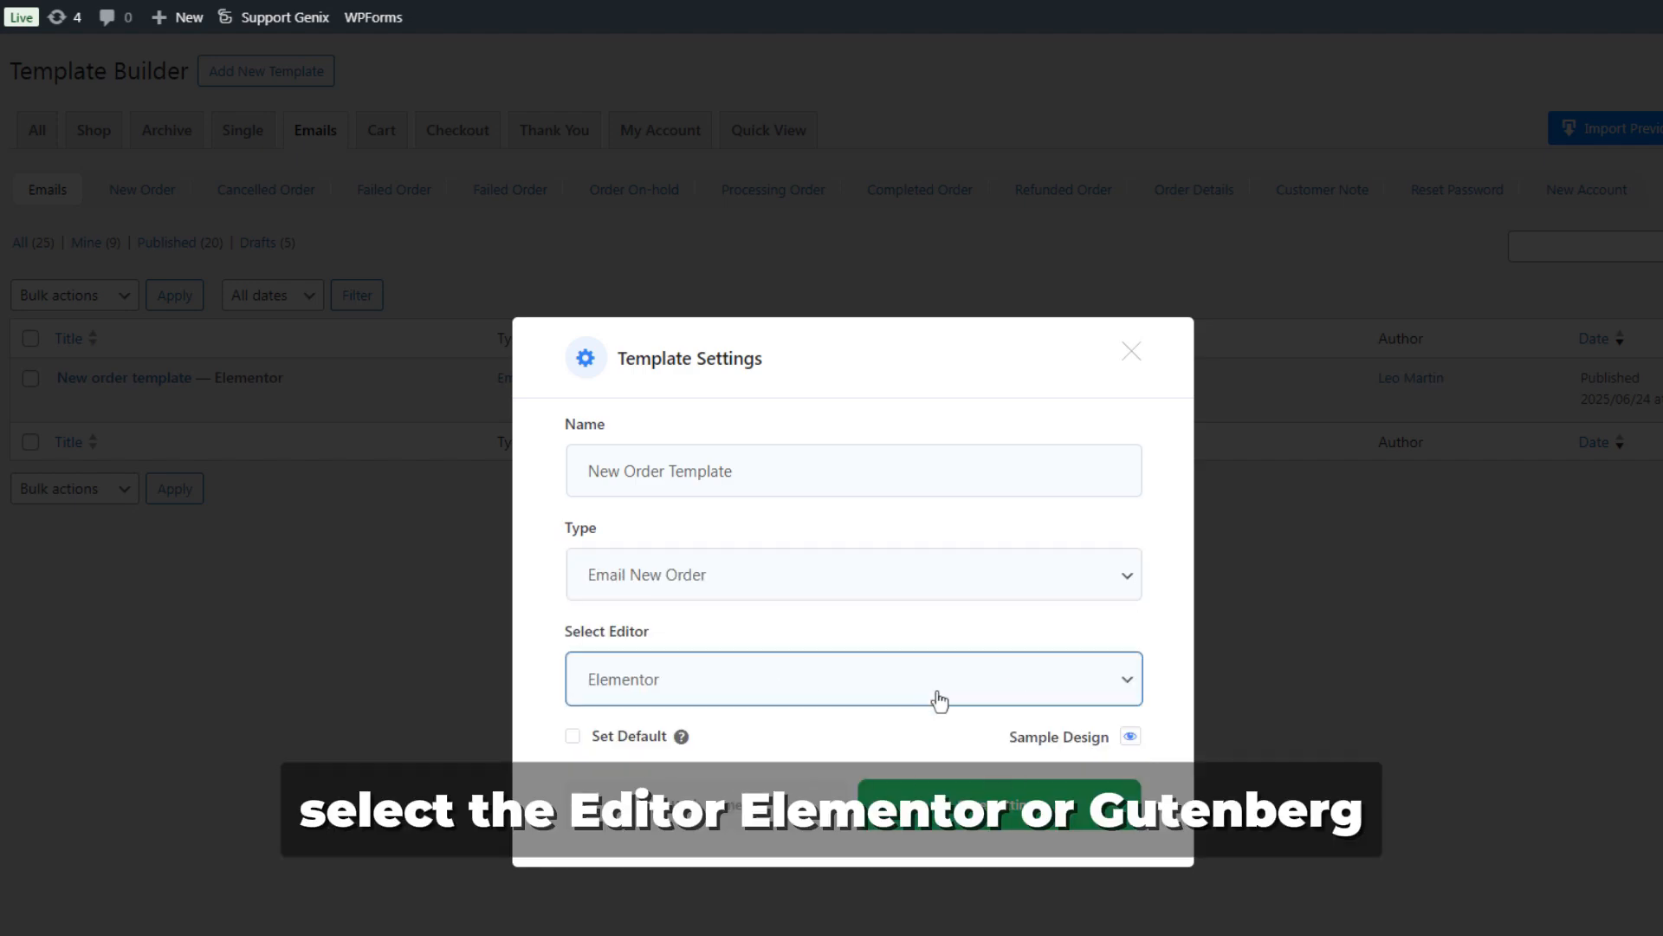
# - Choose the sample design "Email New Order Page Three", save the template settings and open the template in Elementor
pyautogui.click(1131, 737)
pyautogui.click(1141, 762)
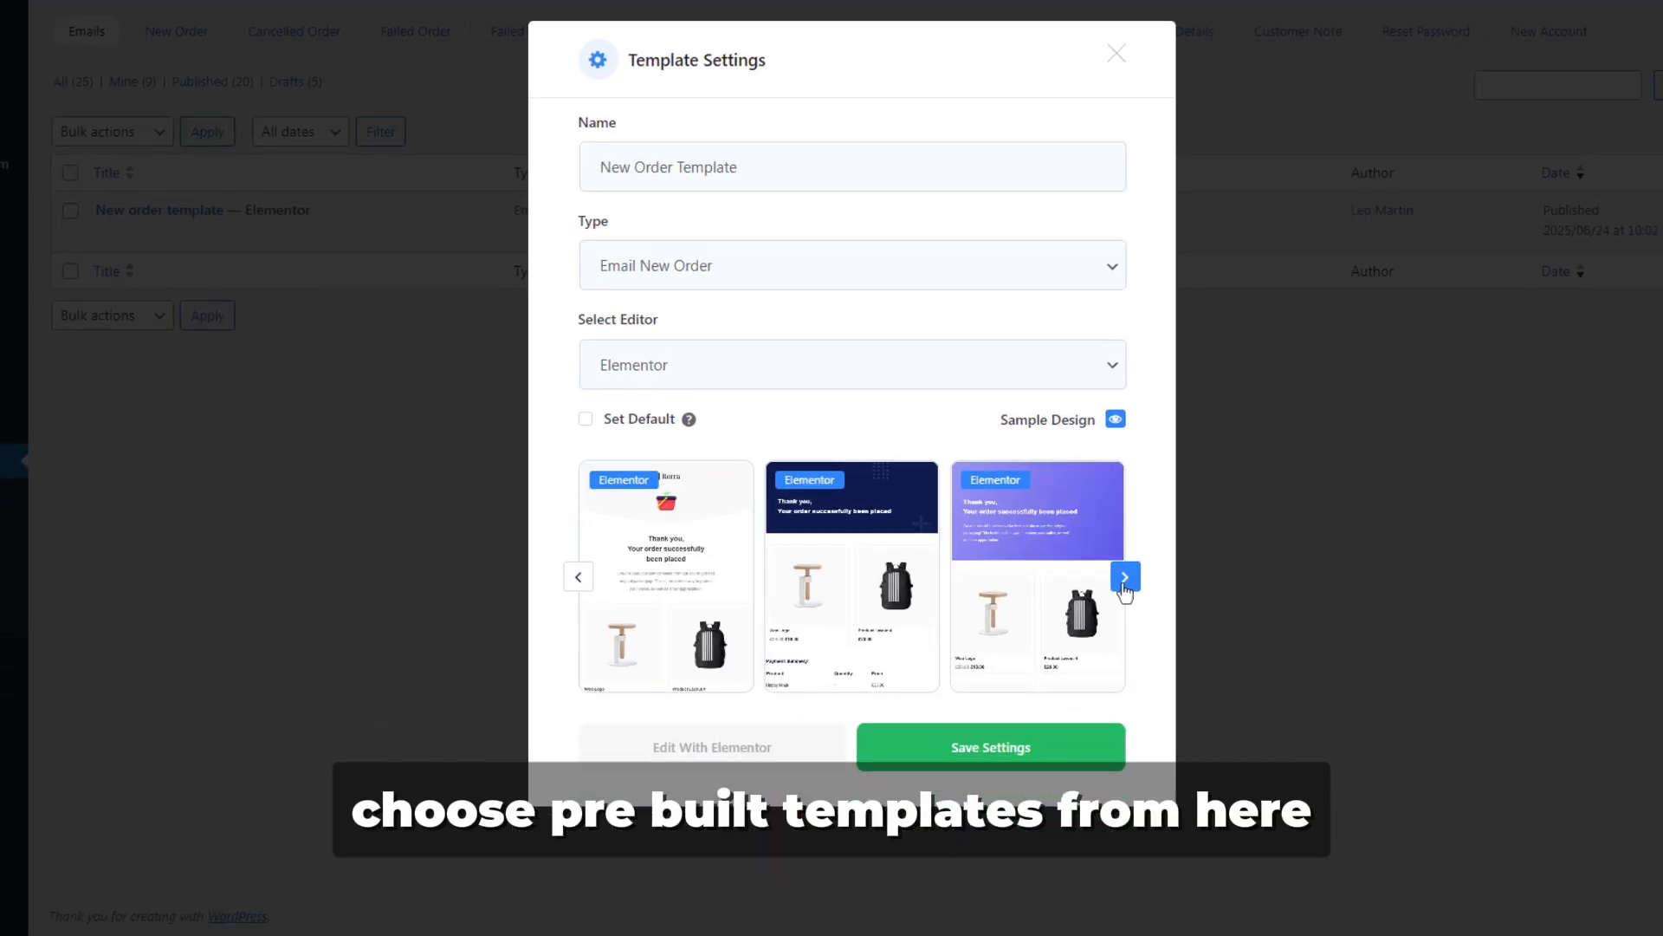
pyautogui.click(578, 576)
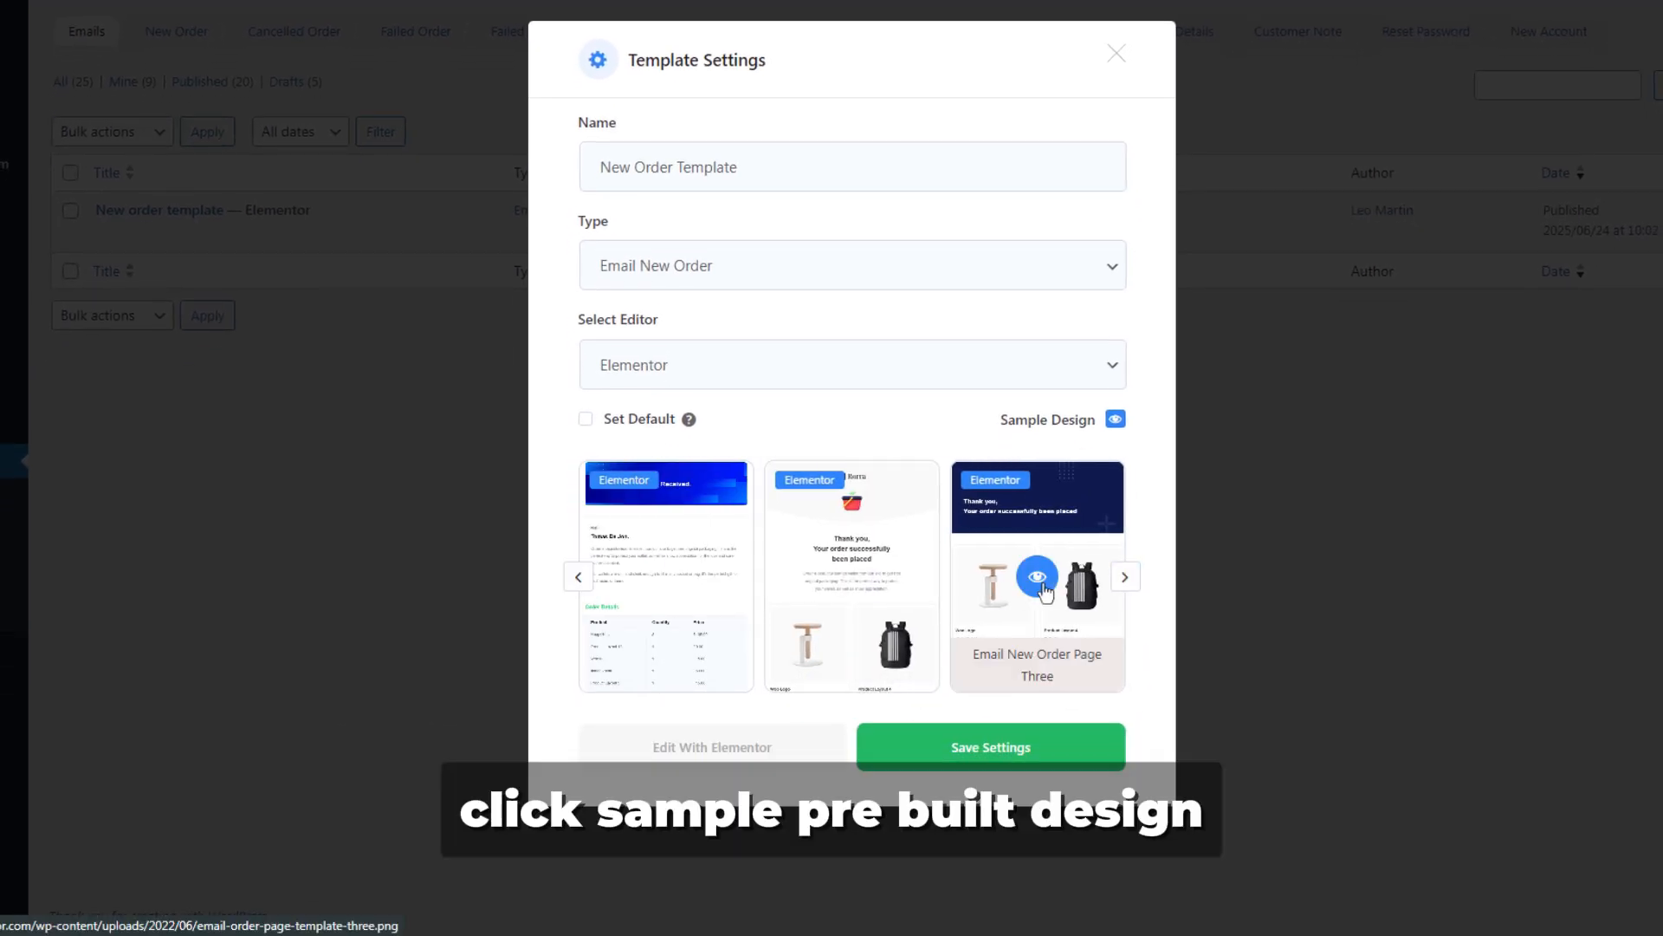
pyautogui.click(1040, 665)
pyautogui.click(990, 747)
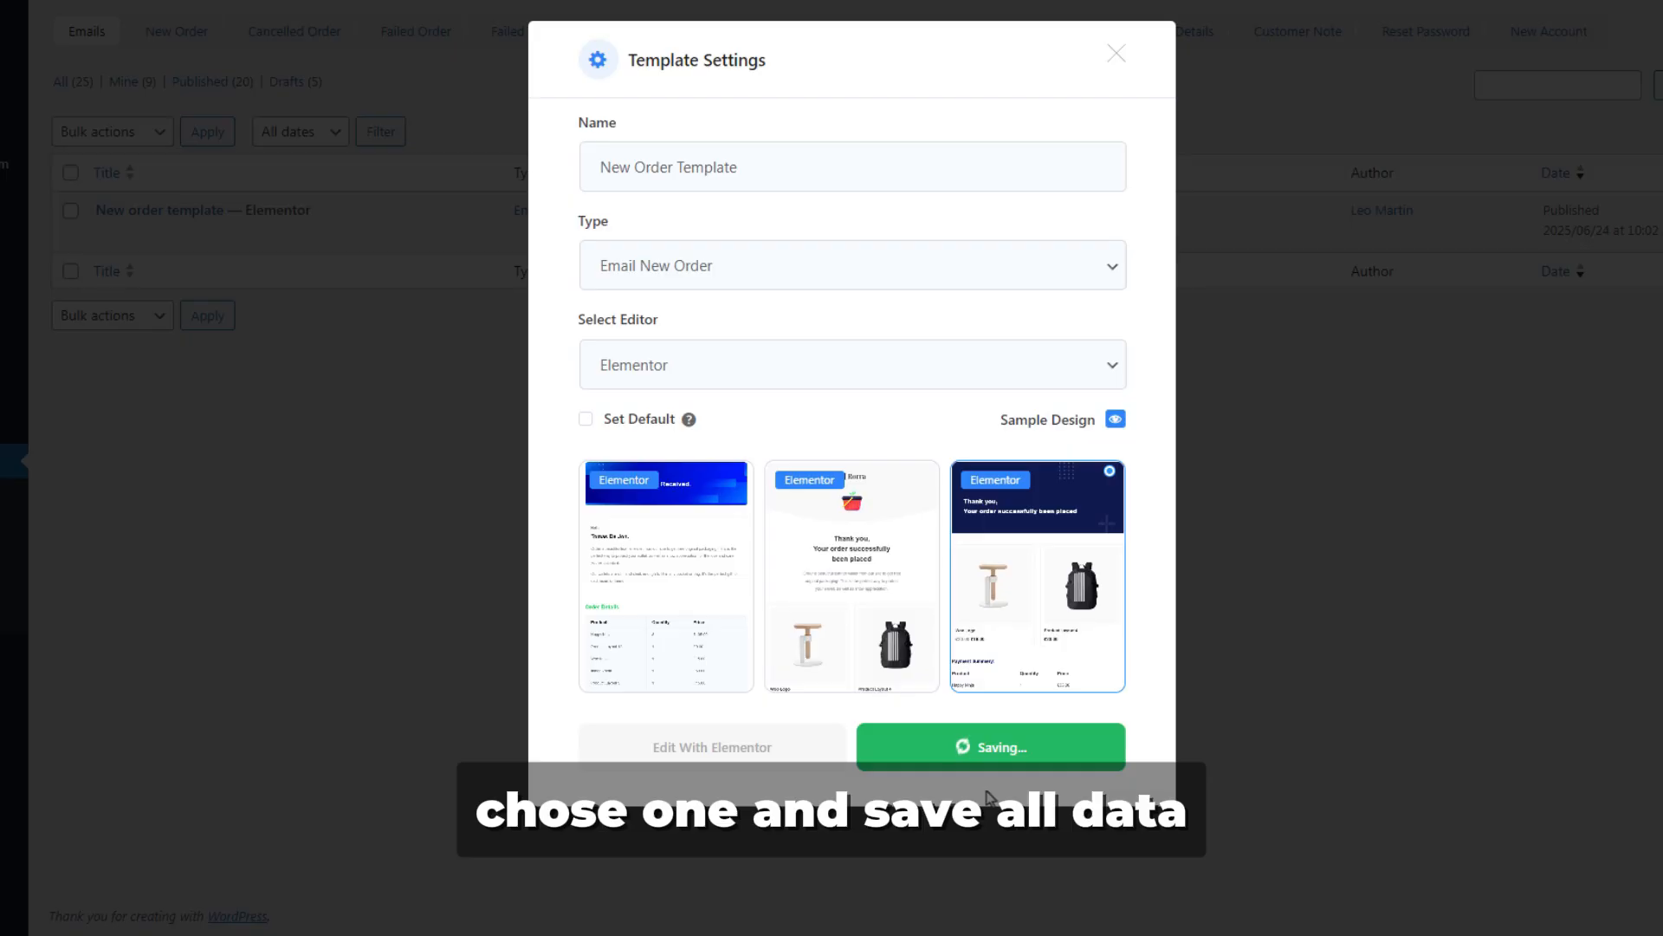
pyautogui.click(693, 750)
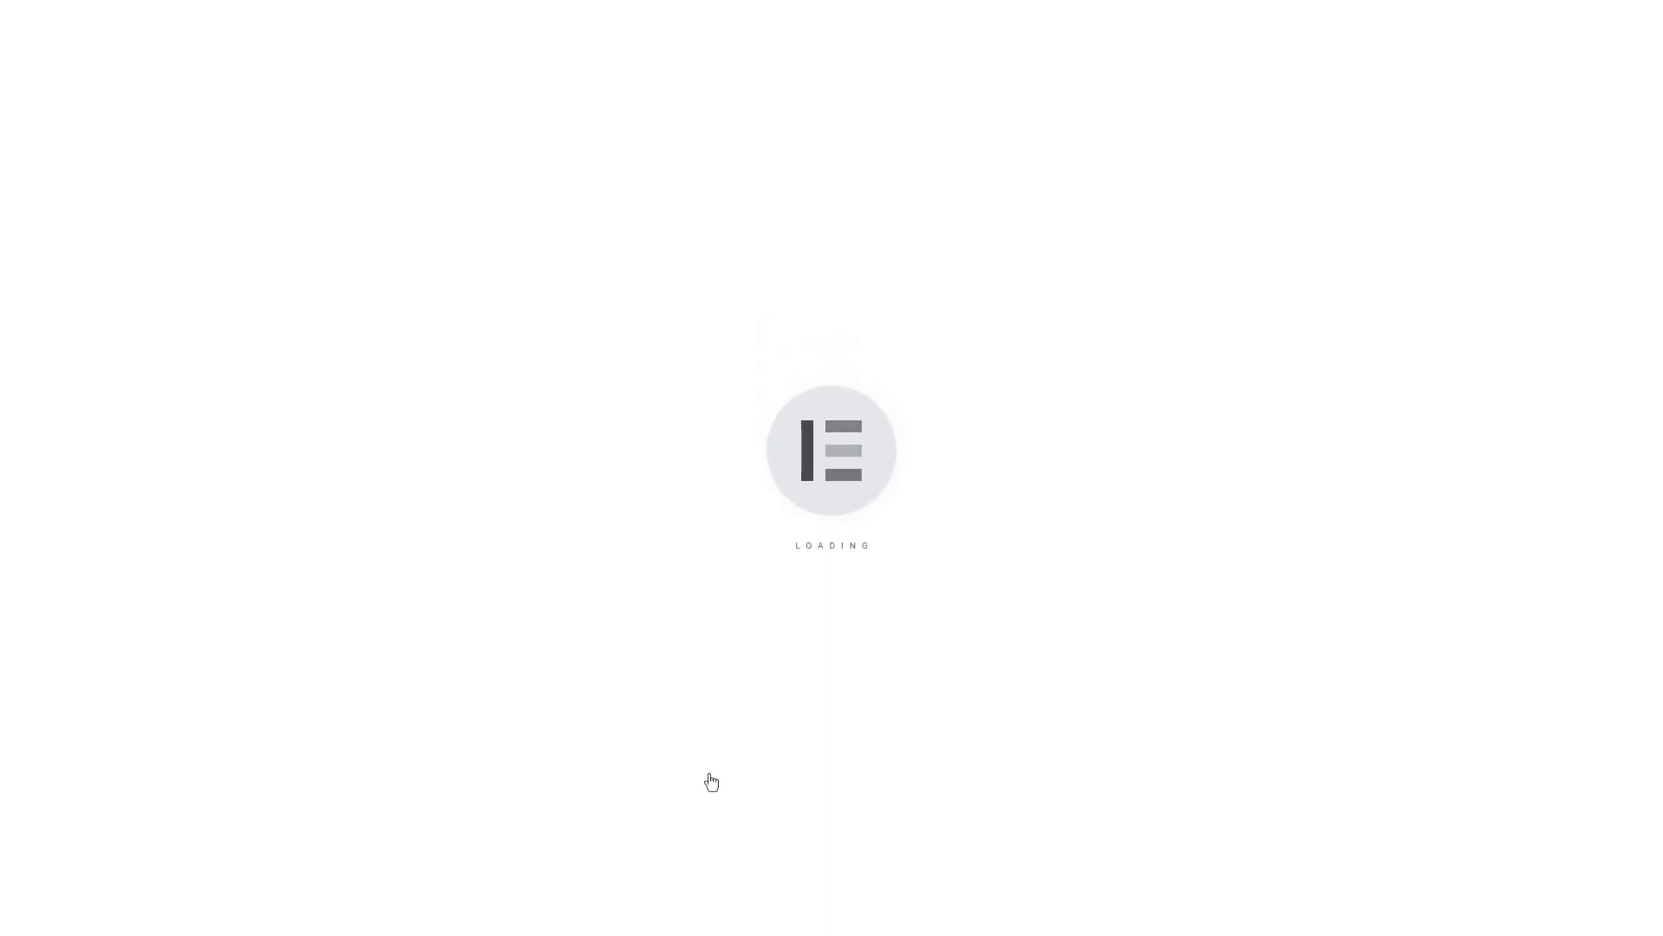
# - Examine the content options of the logo image, heading, products and order details widgets, and look through the rest of the email template
pyautogui.click(779, 122)
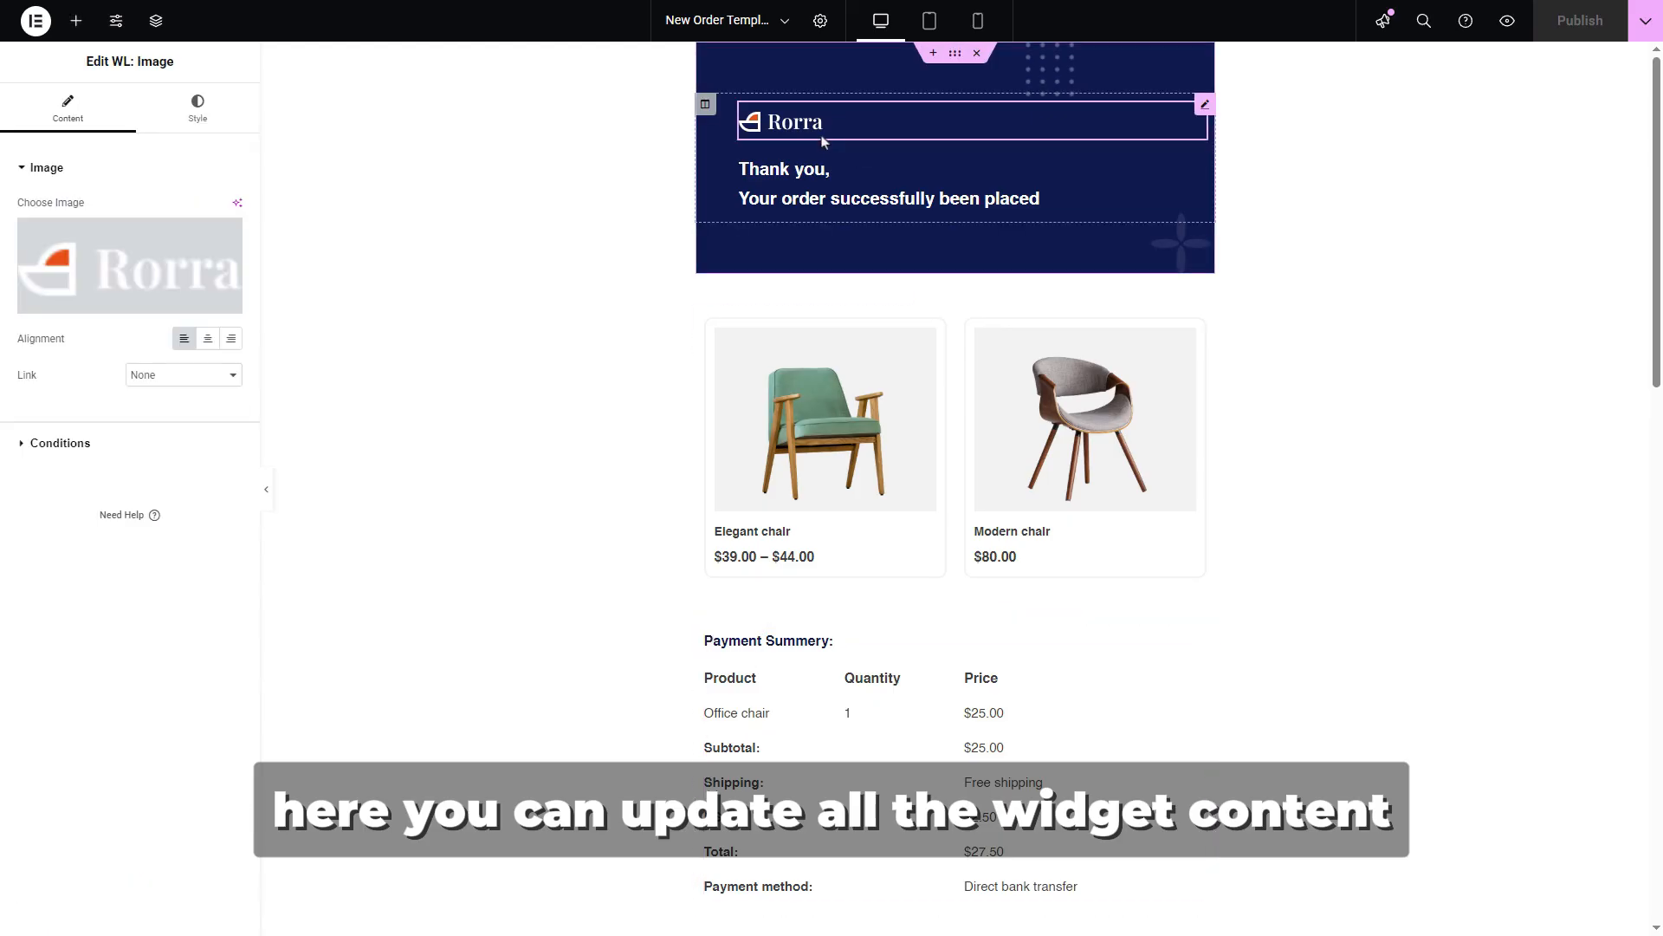
pyautogui.click(251, 272)
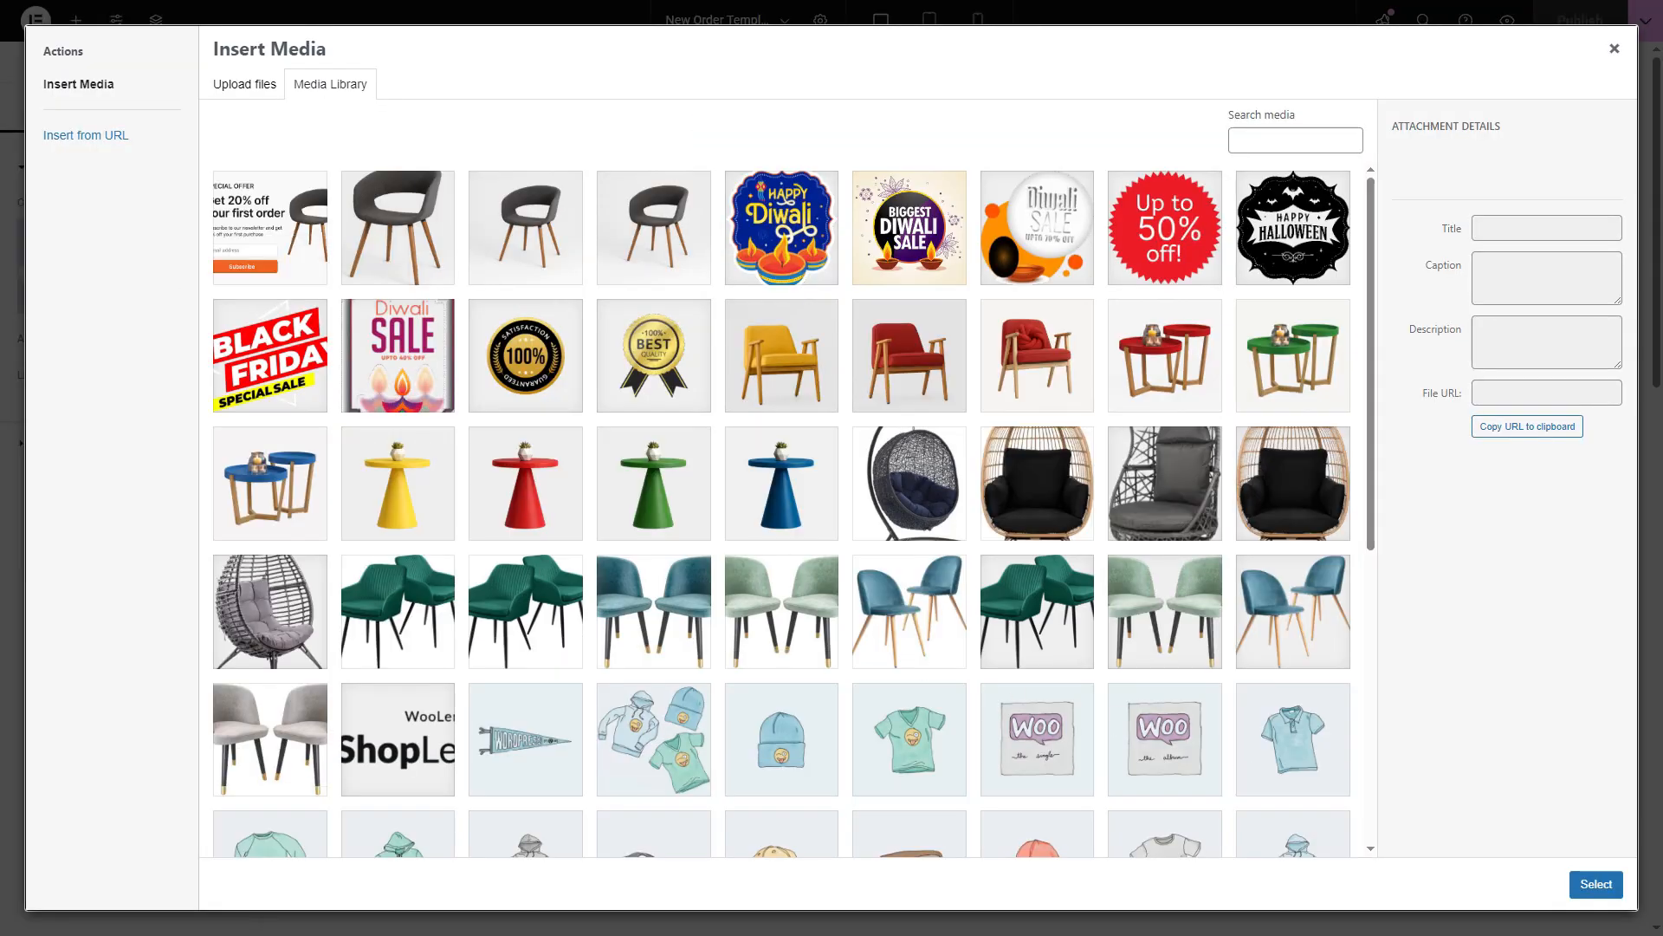
pyautogui.click(1615, 49)
pyautogui.click(828, 188)
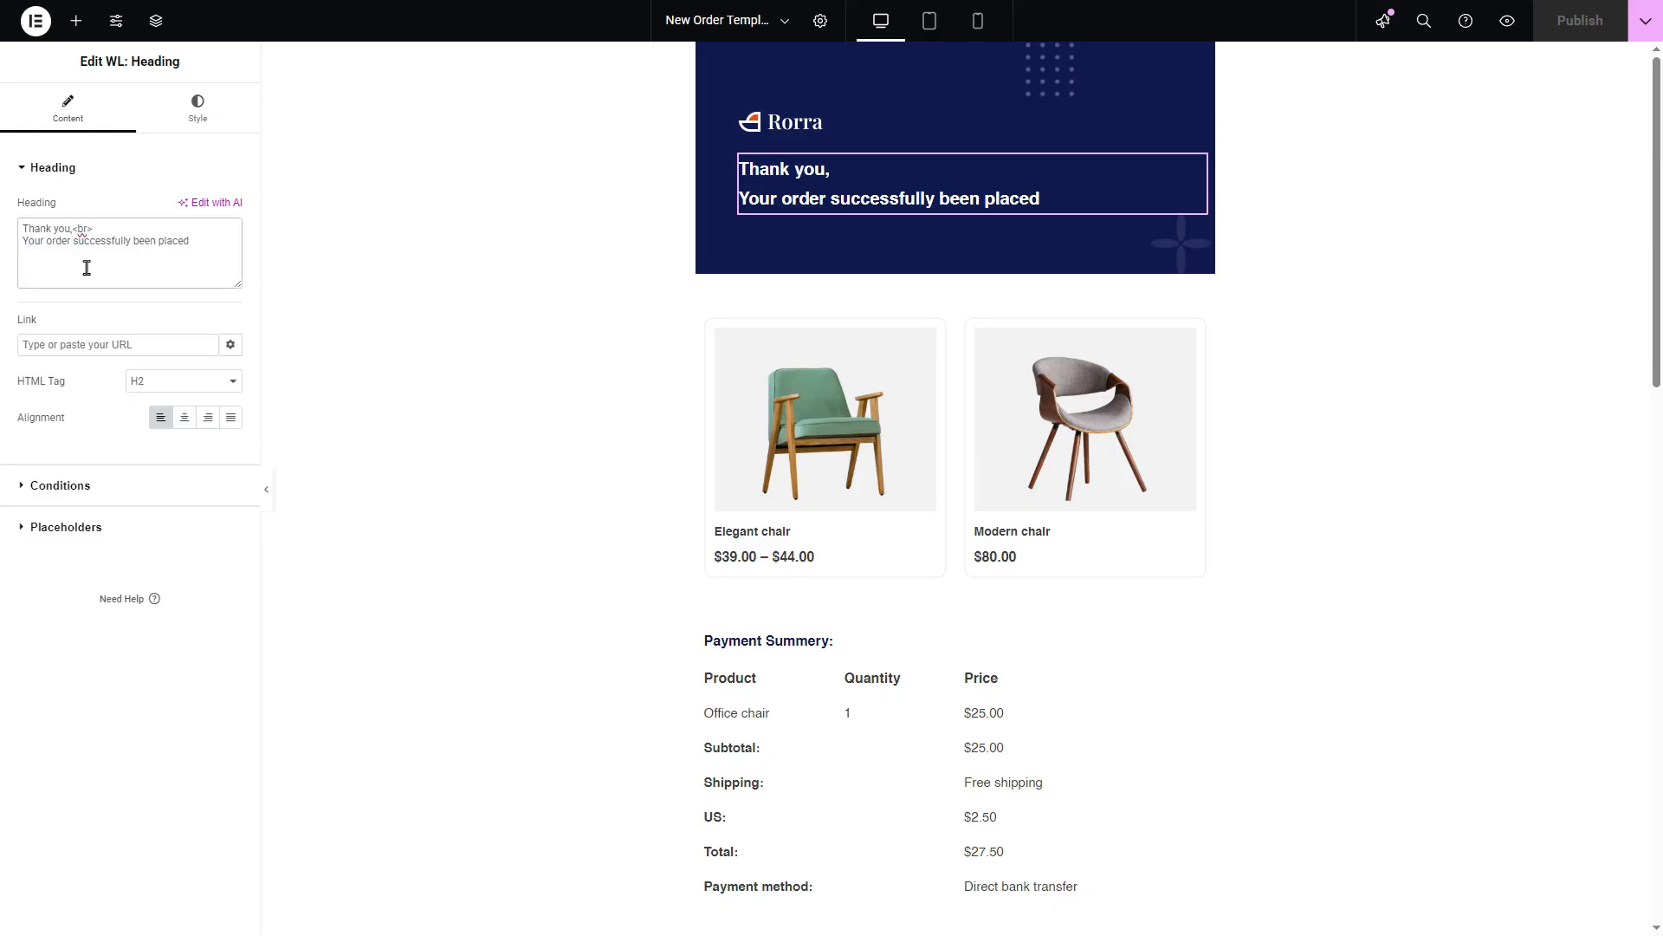
pyautogui.click(861, 448)
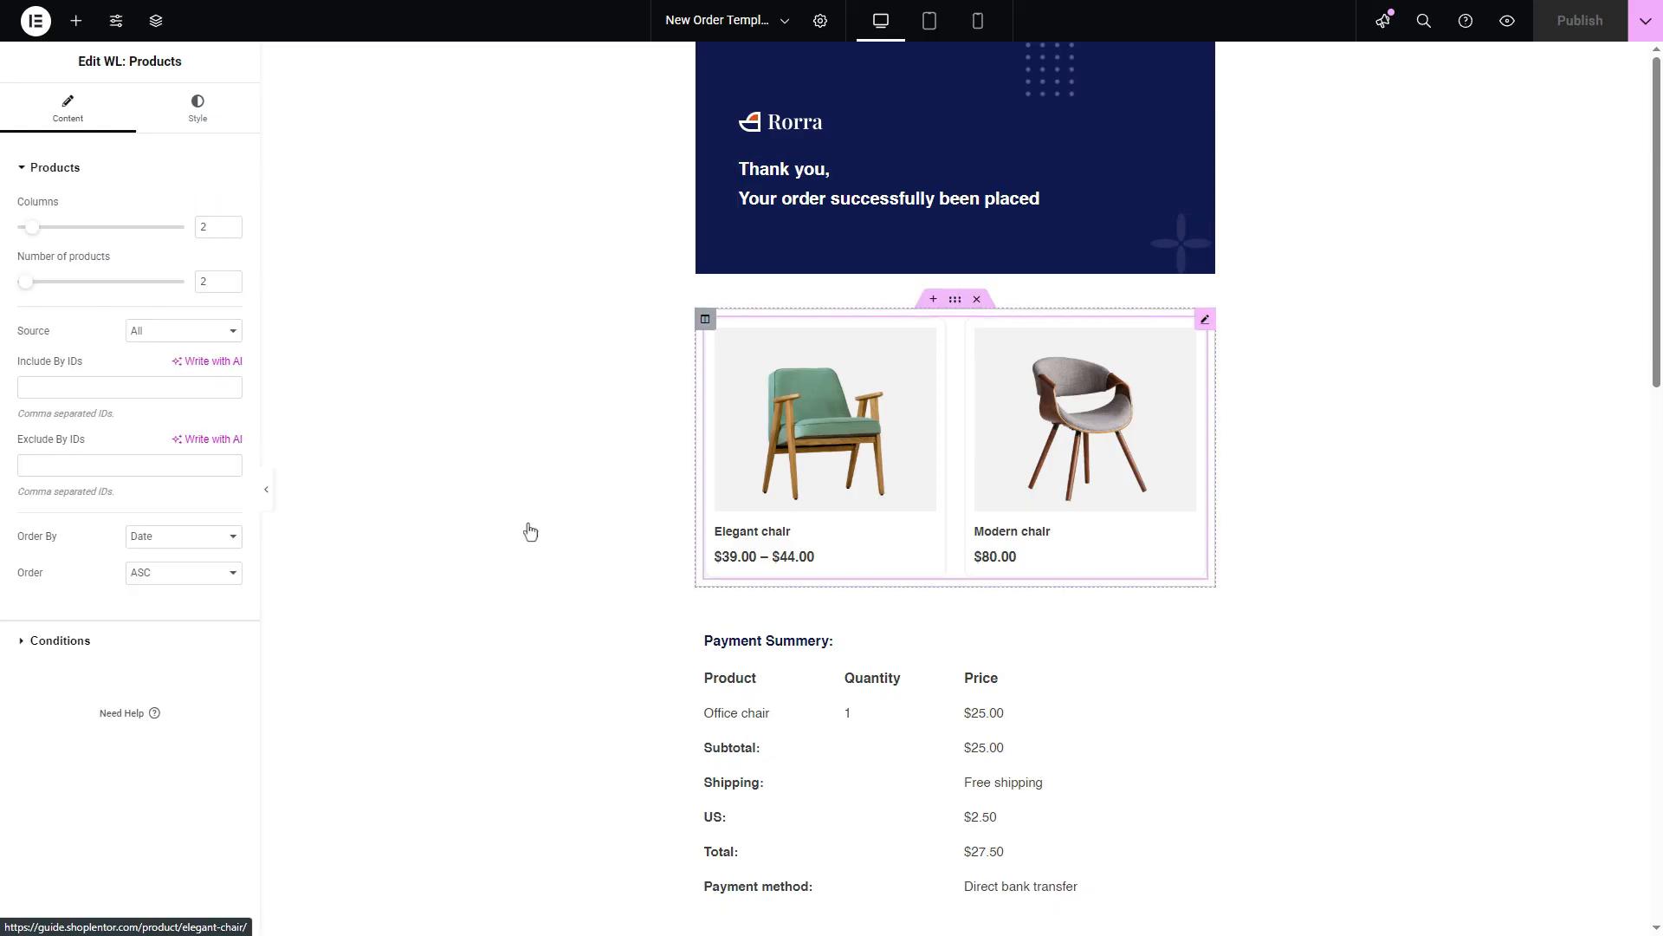
pyautogui.click(765, 657)
pyautogui.click(765, 657)
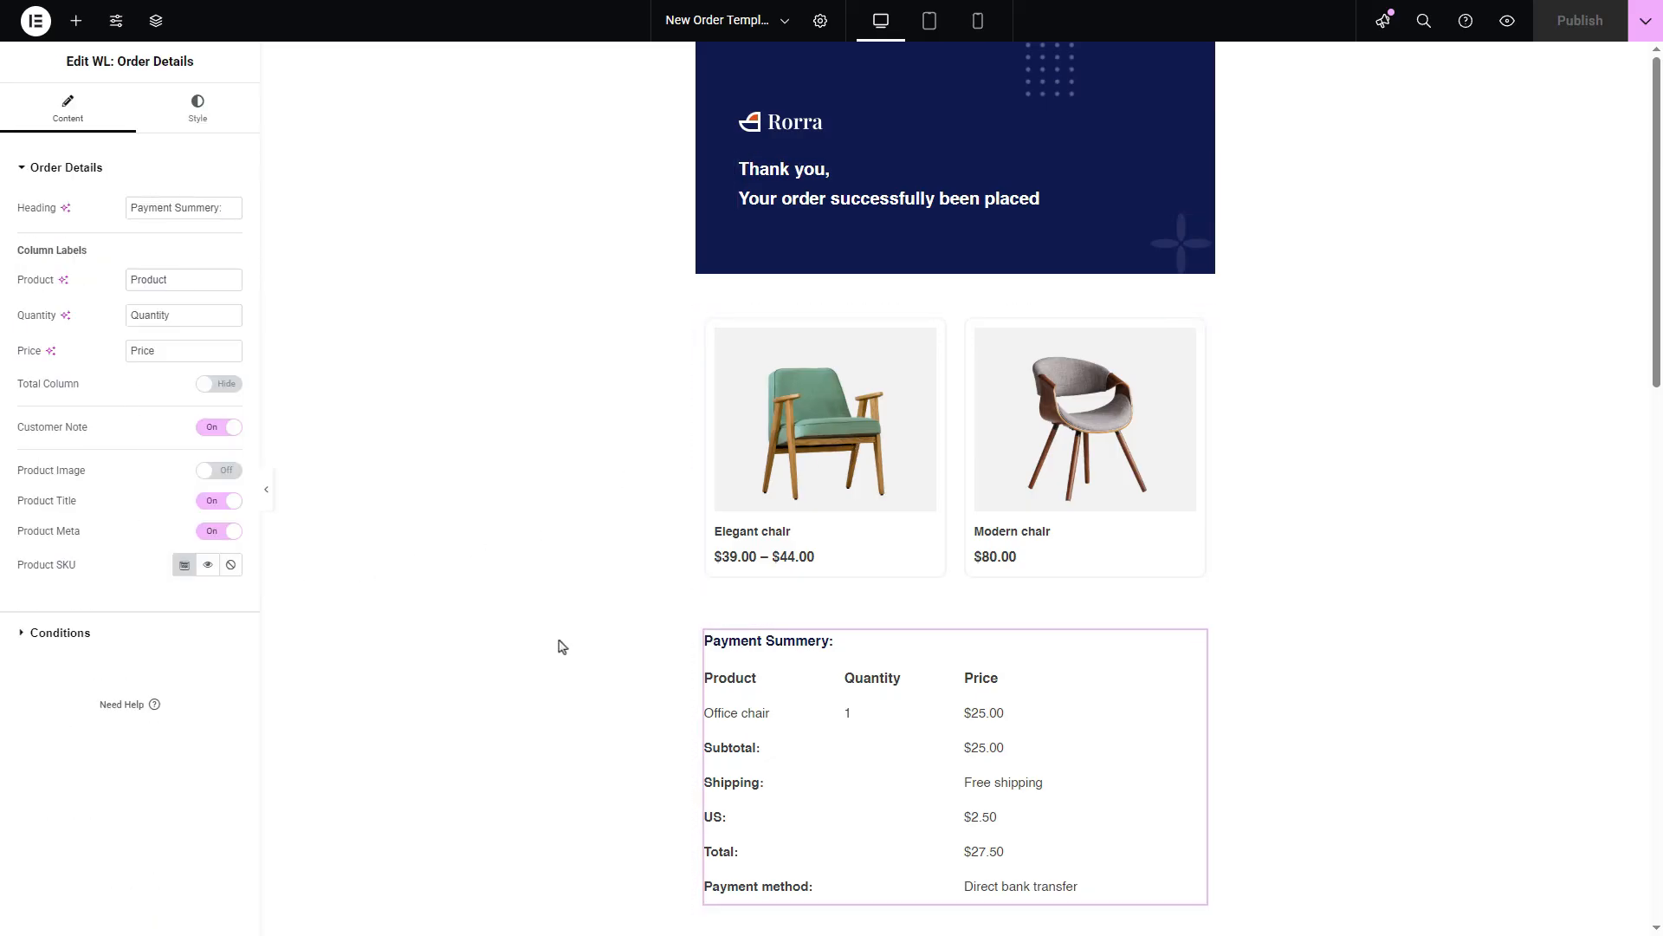
pyautogui.scroll(-14, 562, 646)
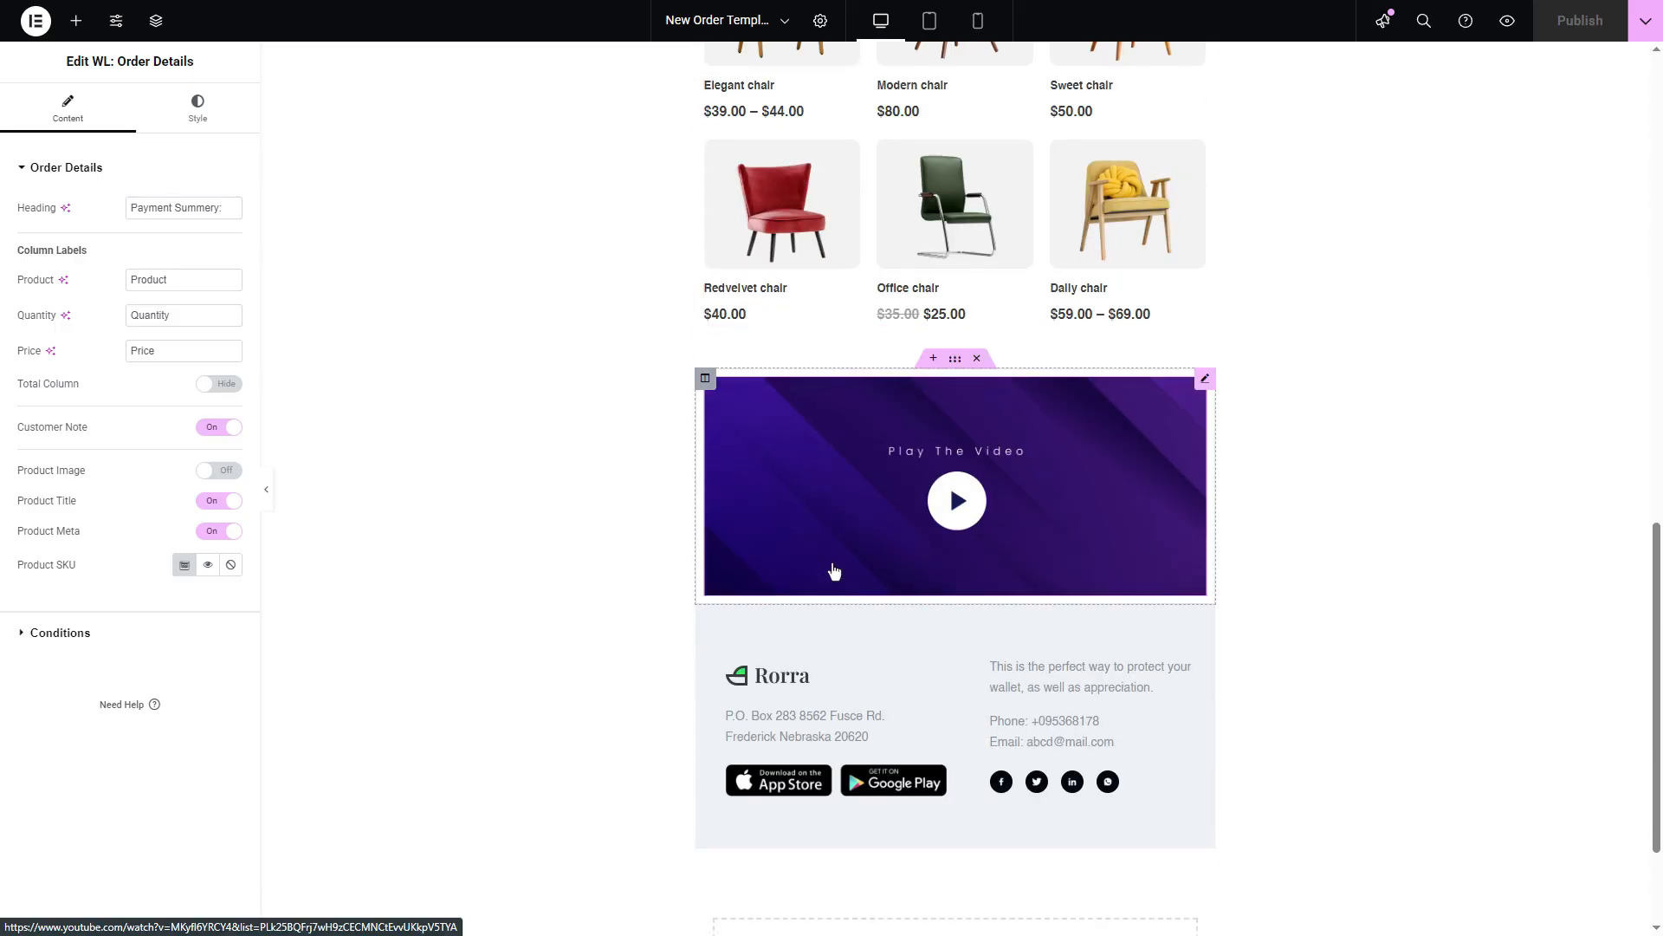
pyautogui.scroll(-2, 834, 570)
pyautogui.scroll(13, 1151, 575)
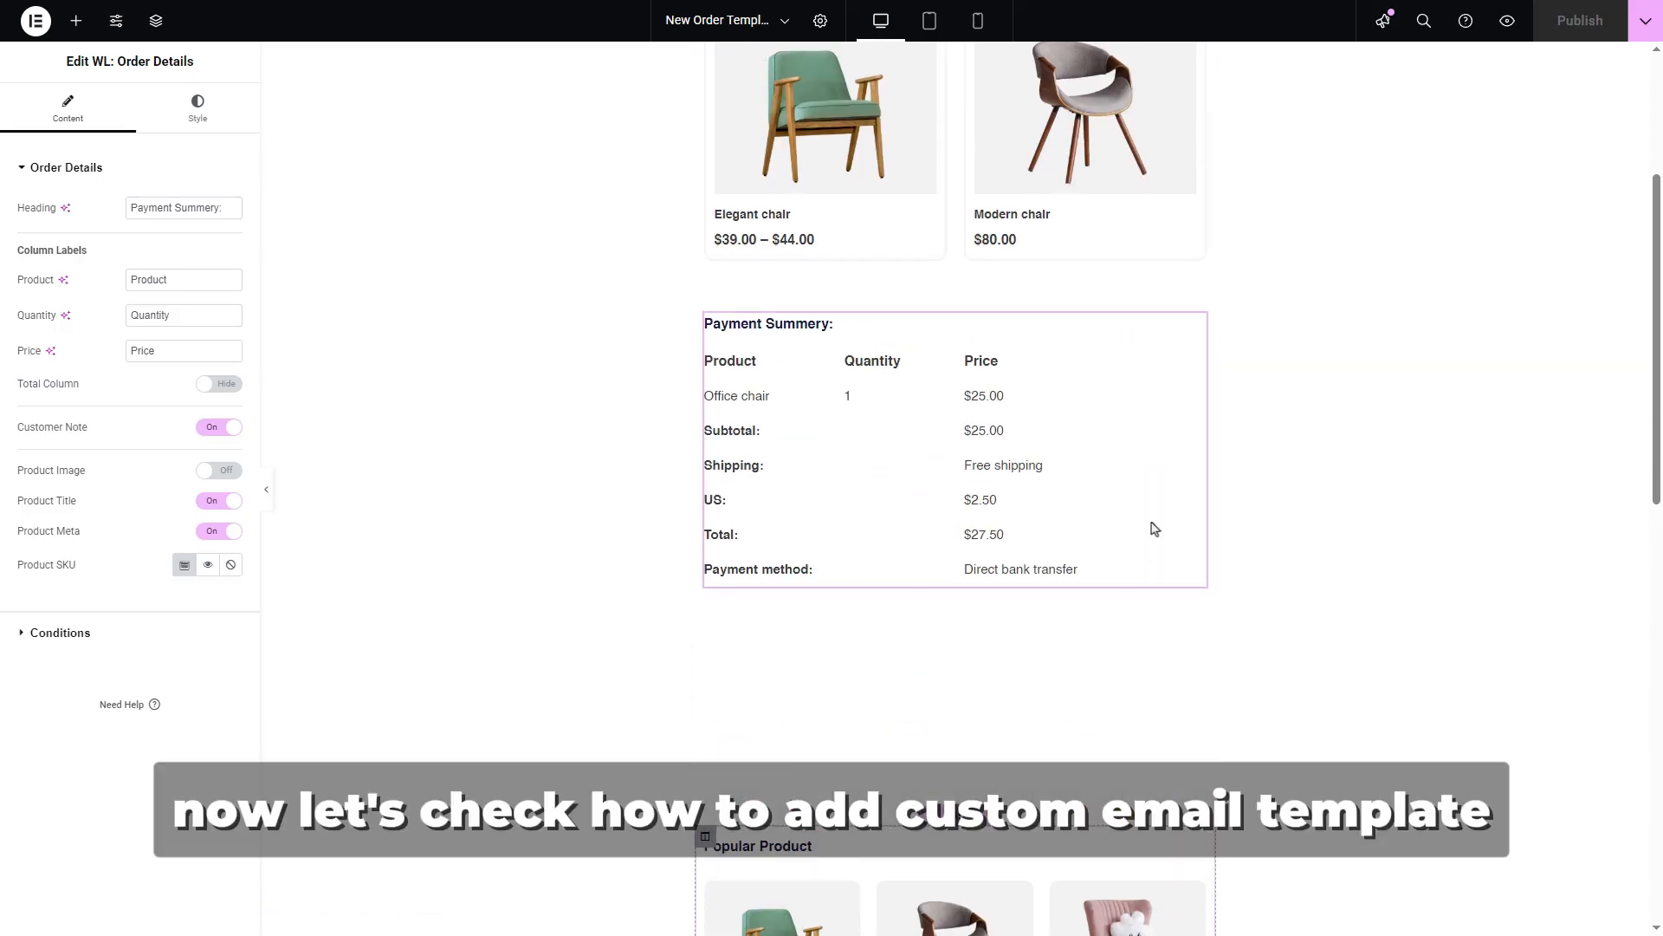
pyautogui.scroll(4, 1155, 528)
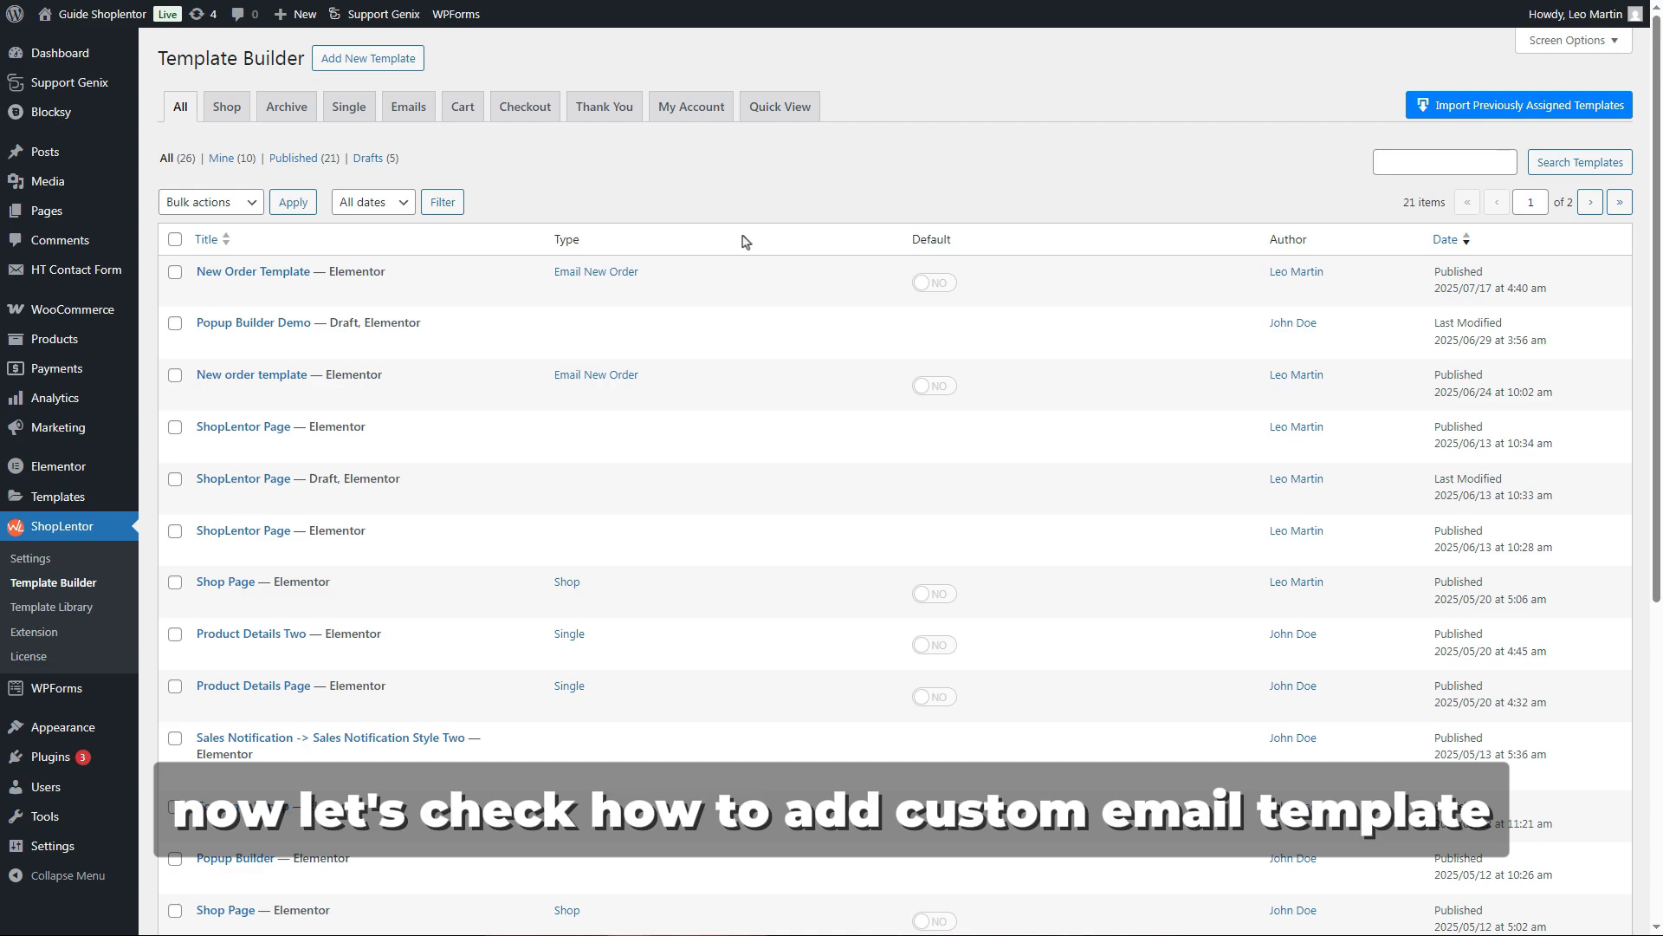
# - Start another new template in the Template Builder named "New Order Custom Template" with type Email New Order
pyautogui.click(401, 60)
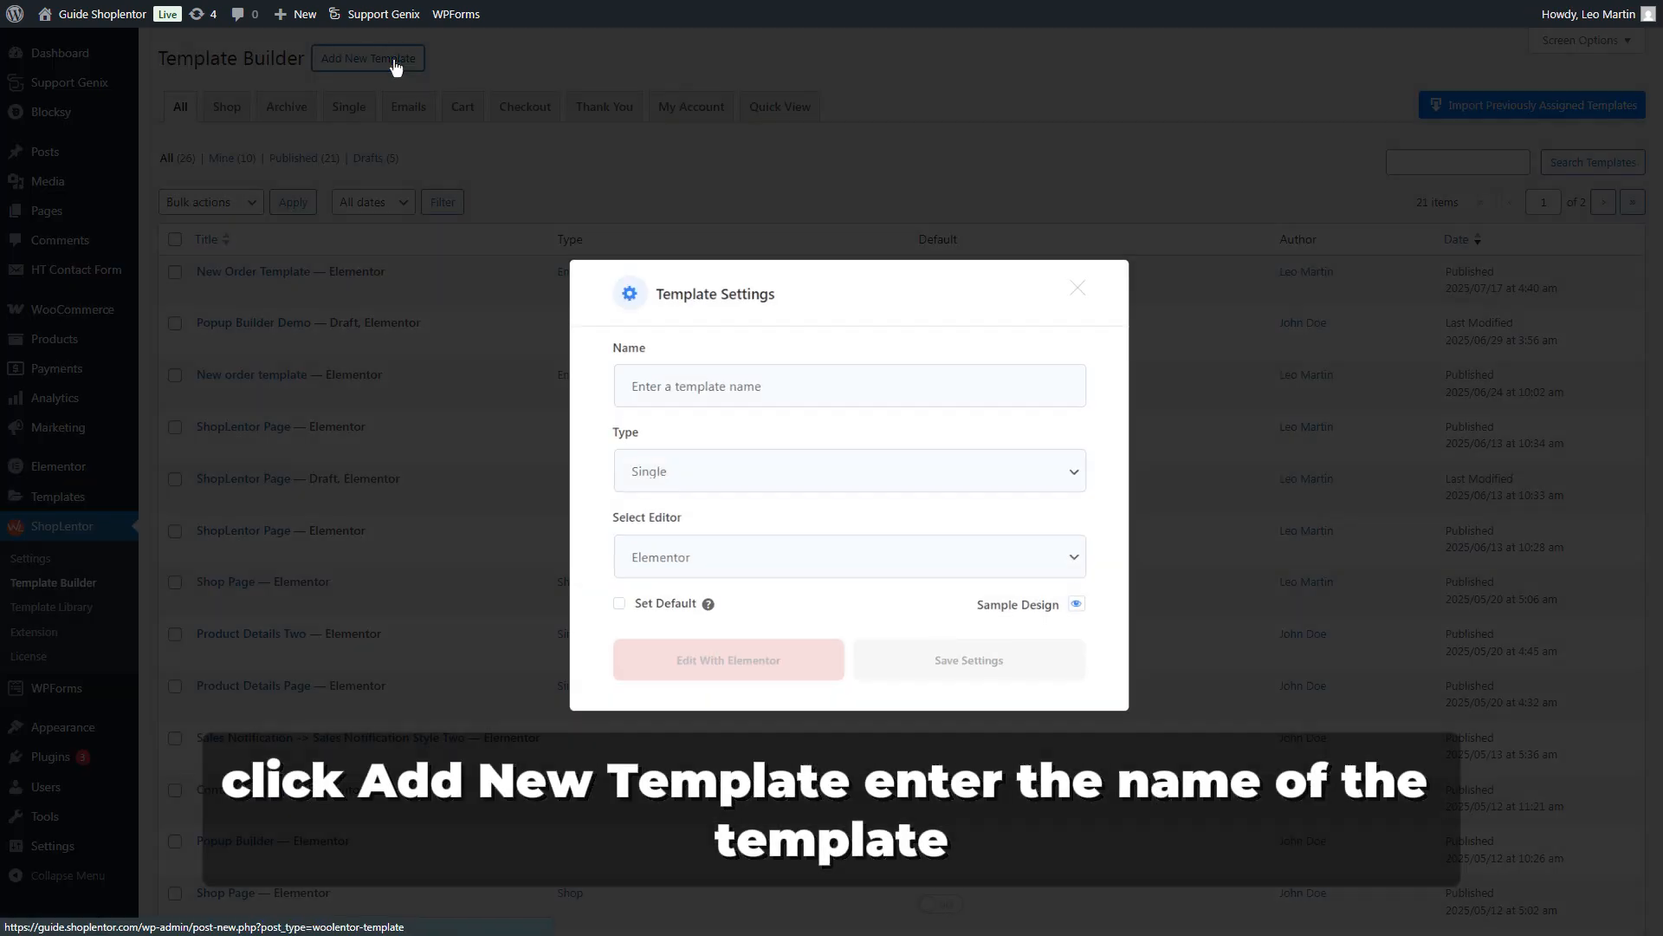
pyautogui.click(751, 383)
pyautogui.write('New Order')
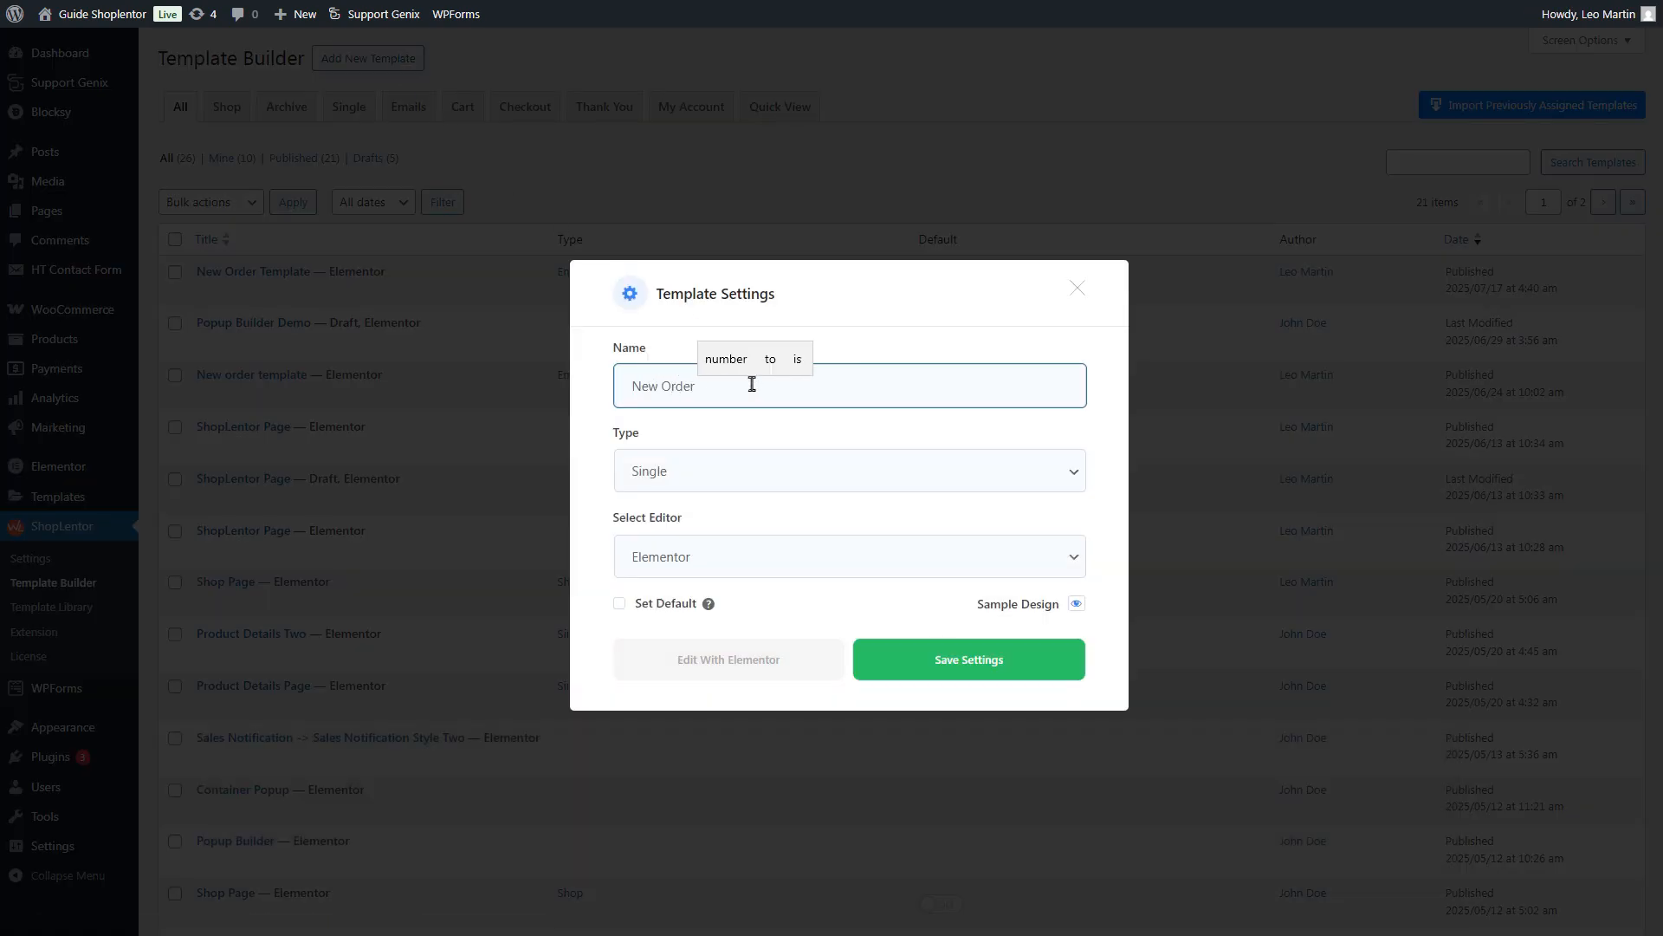
pyautogui.write(' Custom  Te')
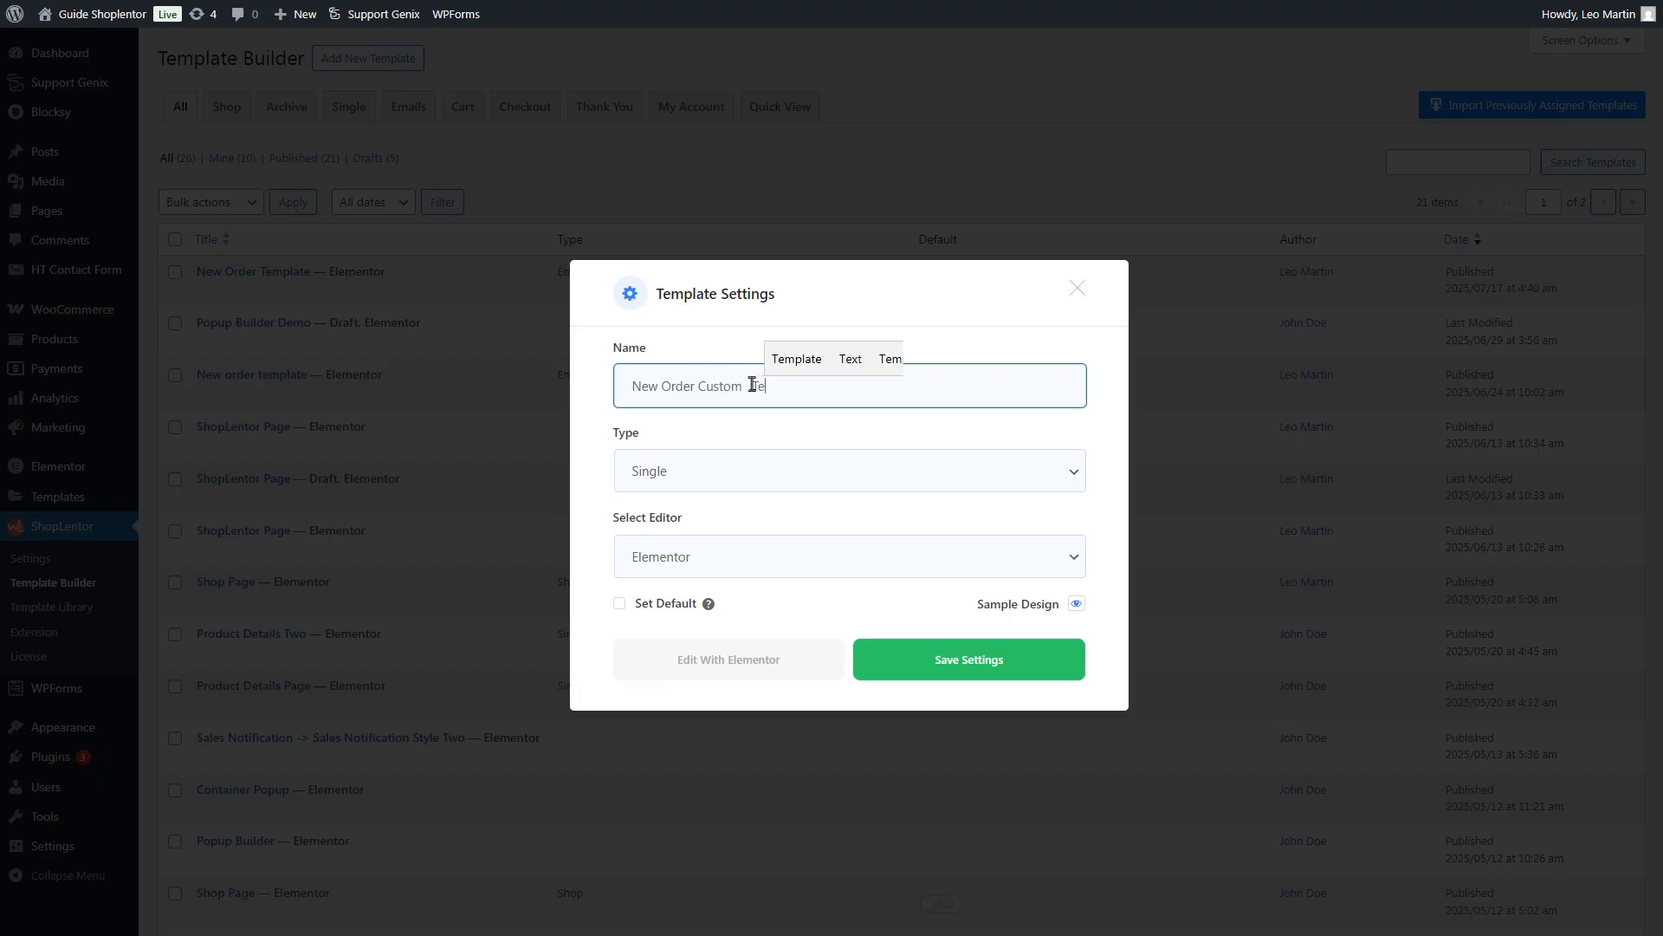
pyautogui.write('mplate')
pyautogui.click(733, 477)
pyautogui.scroll(-3, 832, 586)
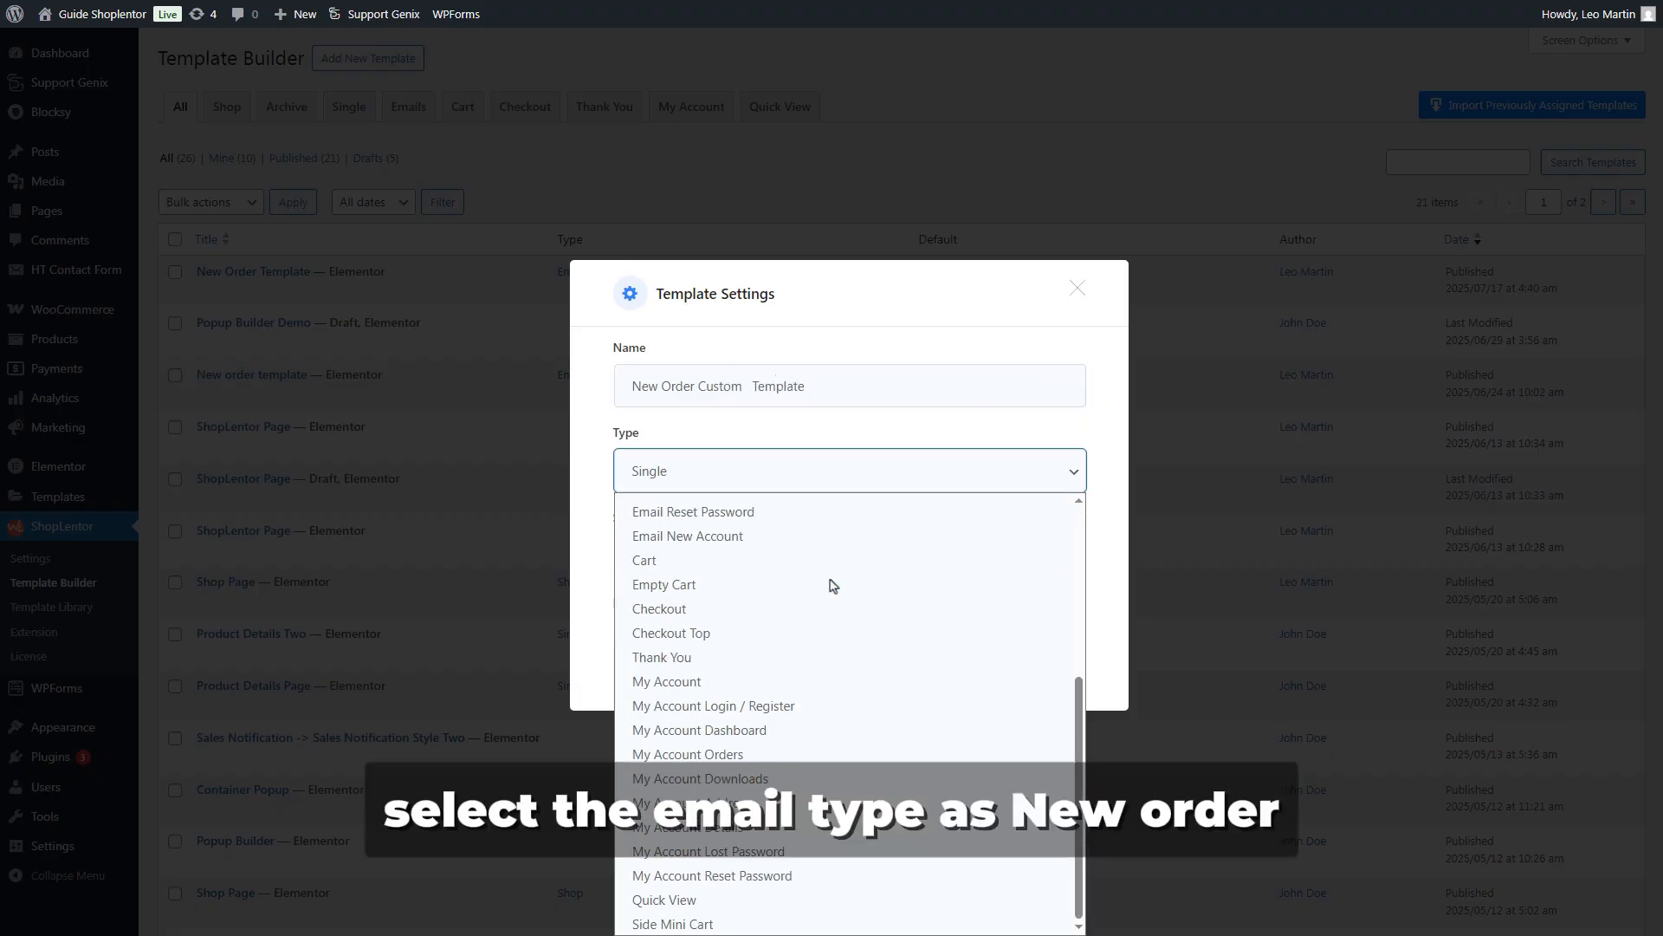
pyautogui.scroll(4, 836, 611)
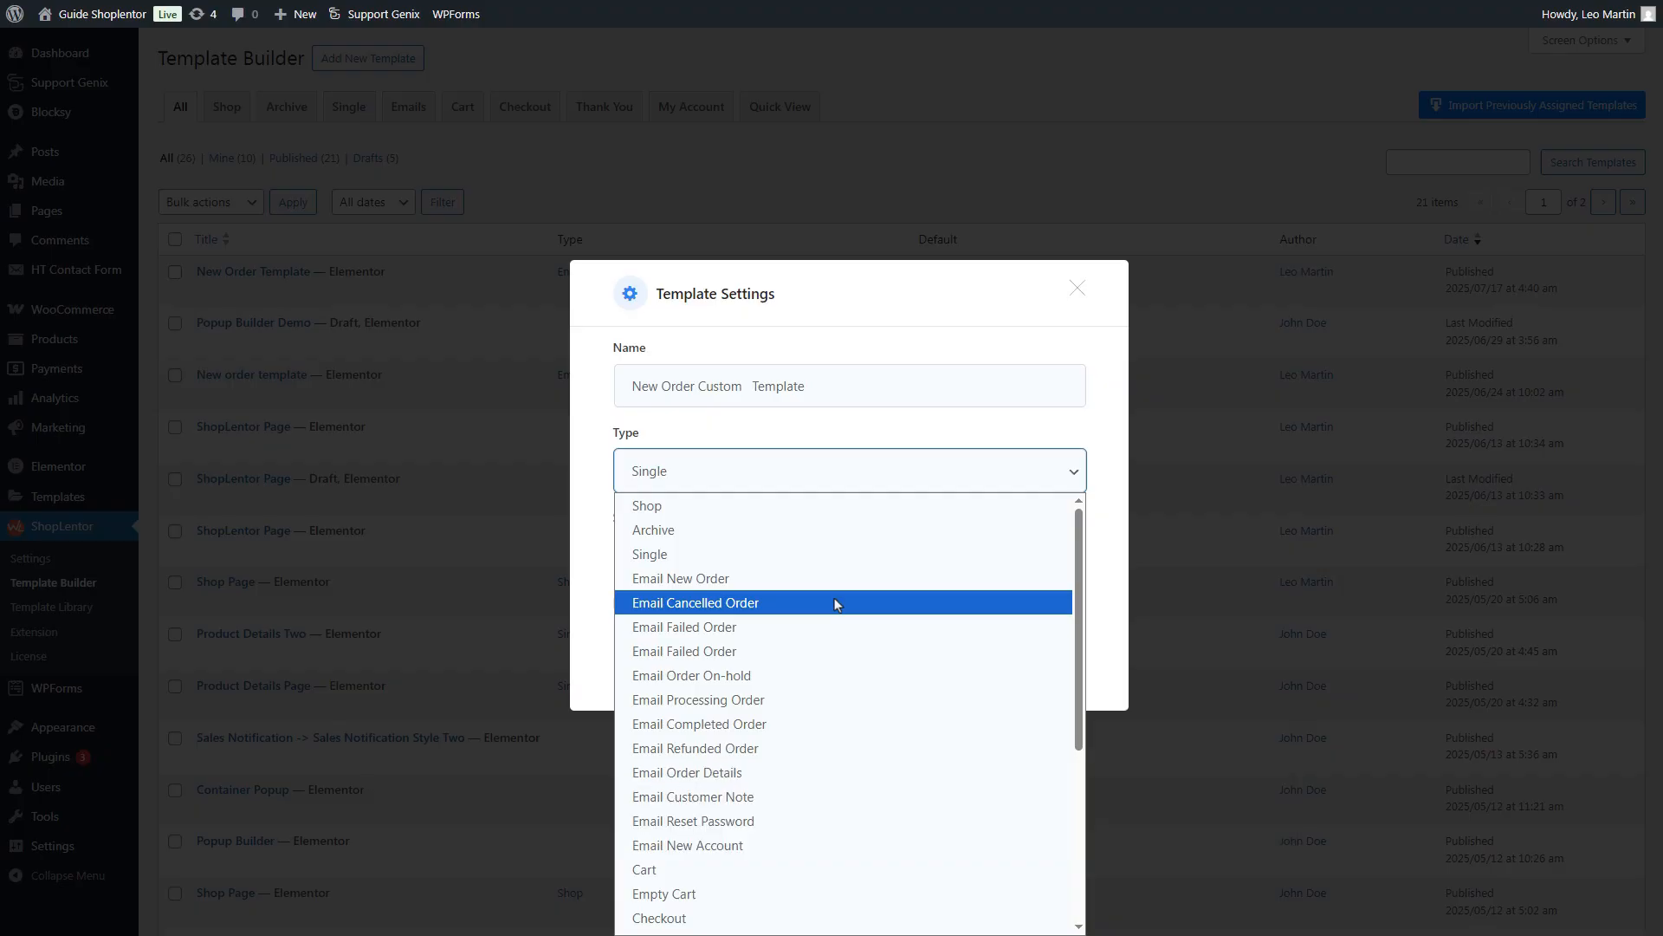
pyautogui.click(837, 579)
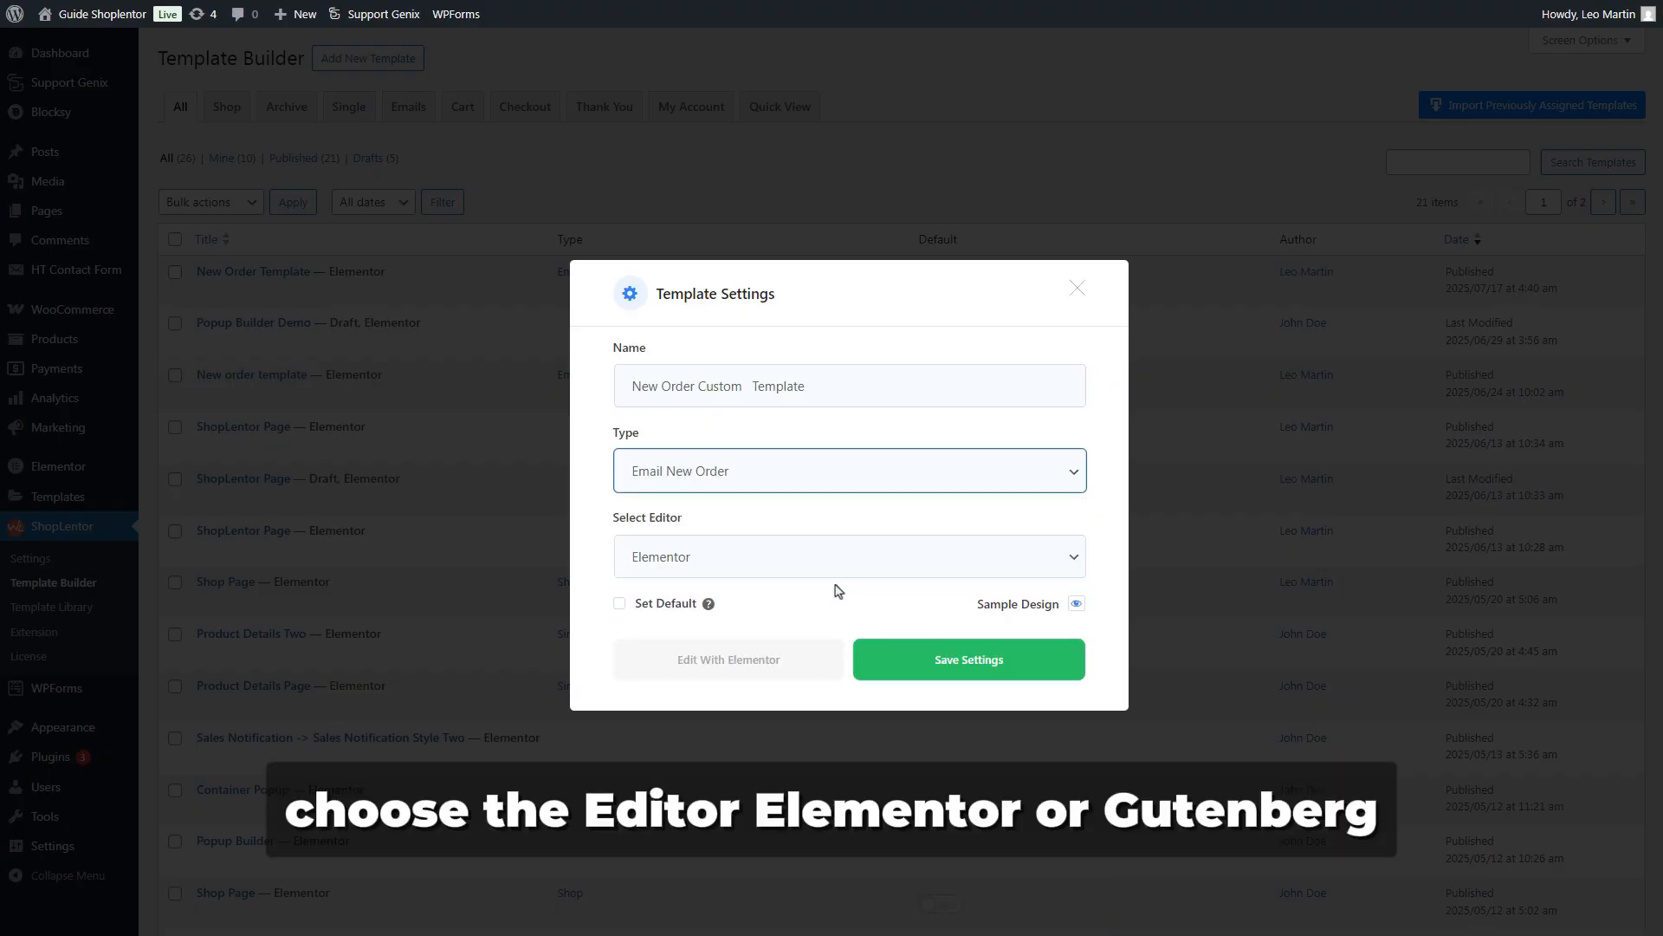
# - Keep Elementor as the editor, set the template as default, save it and open it in Elementor
pyautogui.click(881, 562)
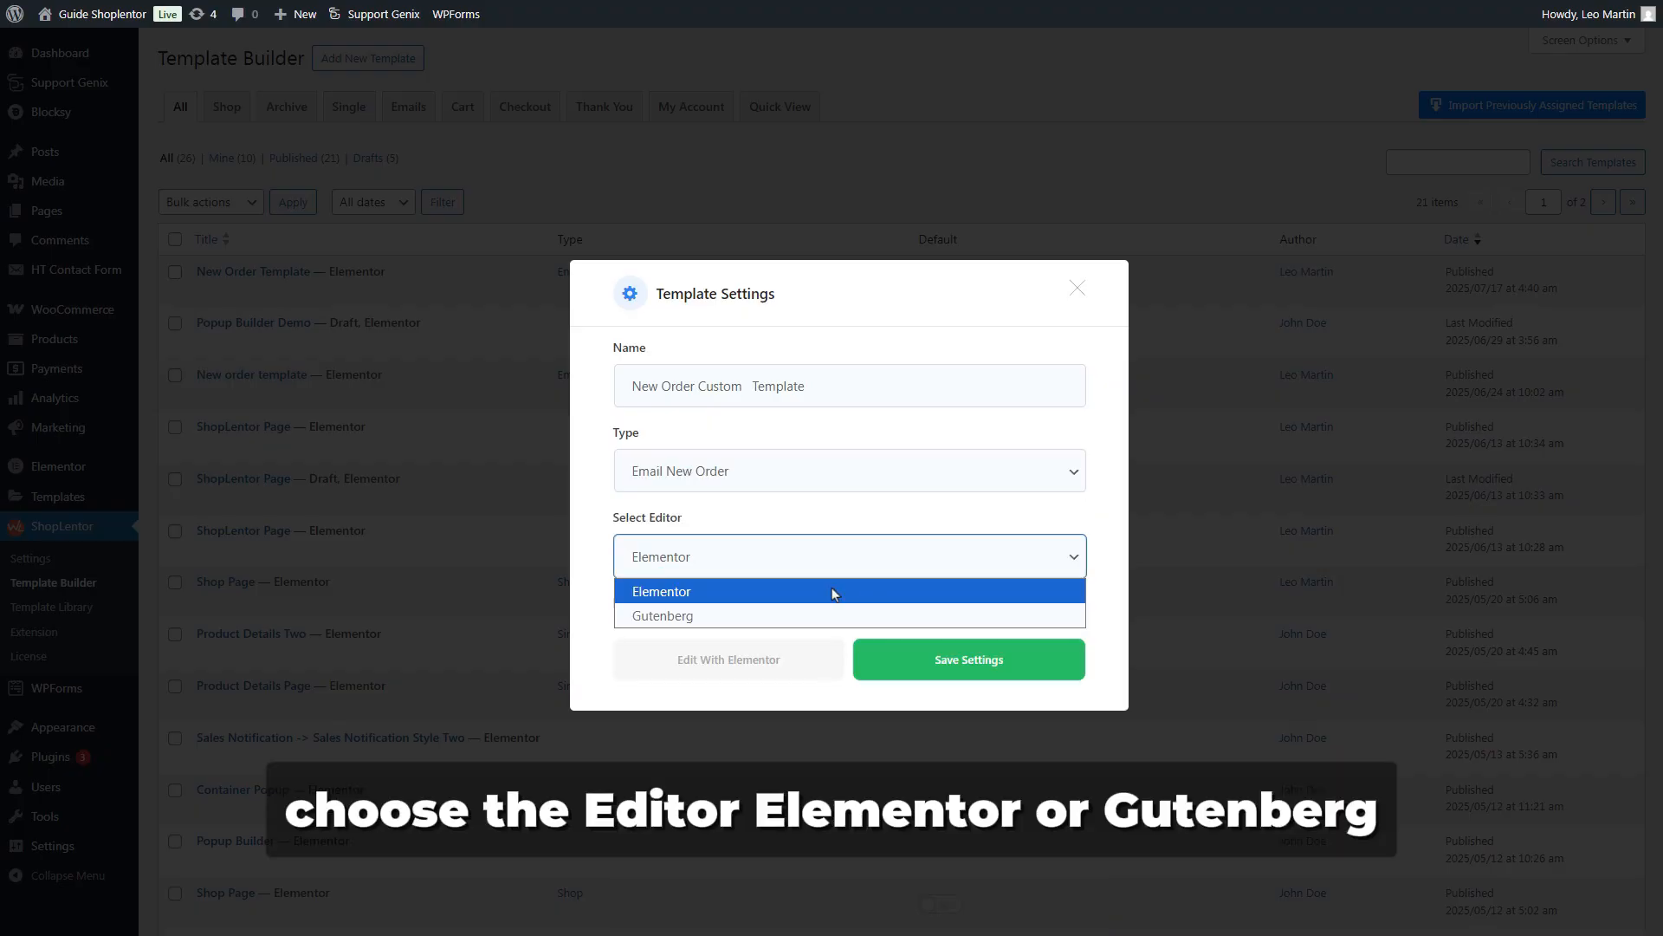
pyautogui.click(924, 559)
pyautogui.click(621, 604)
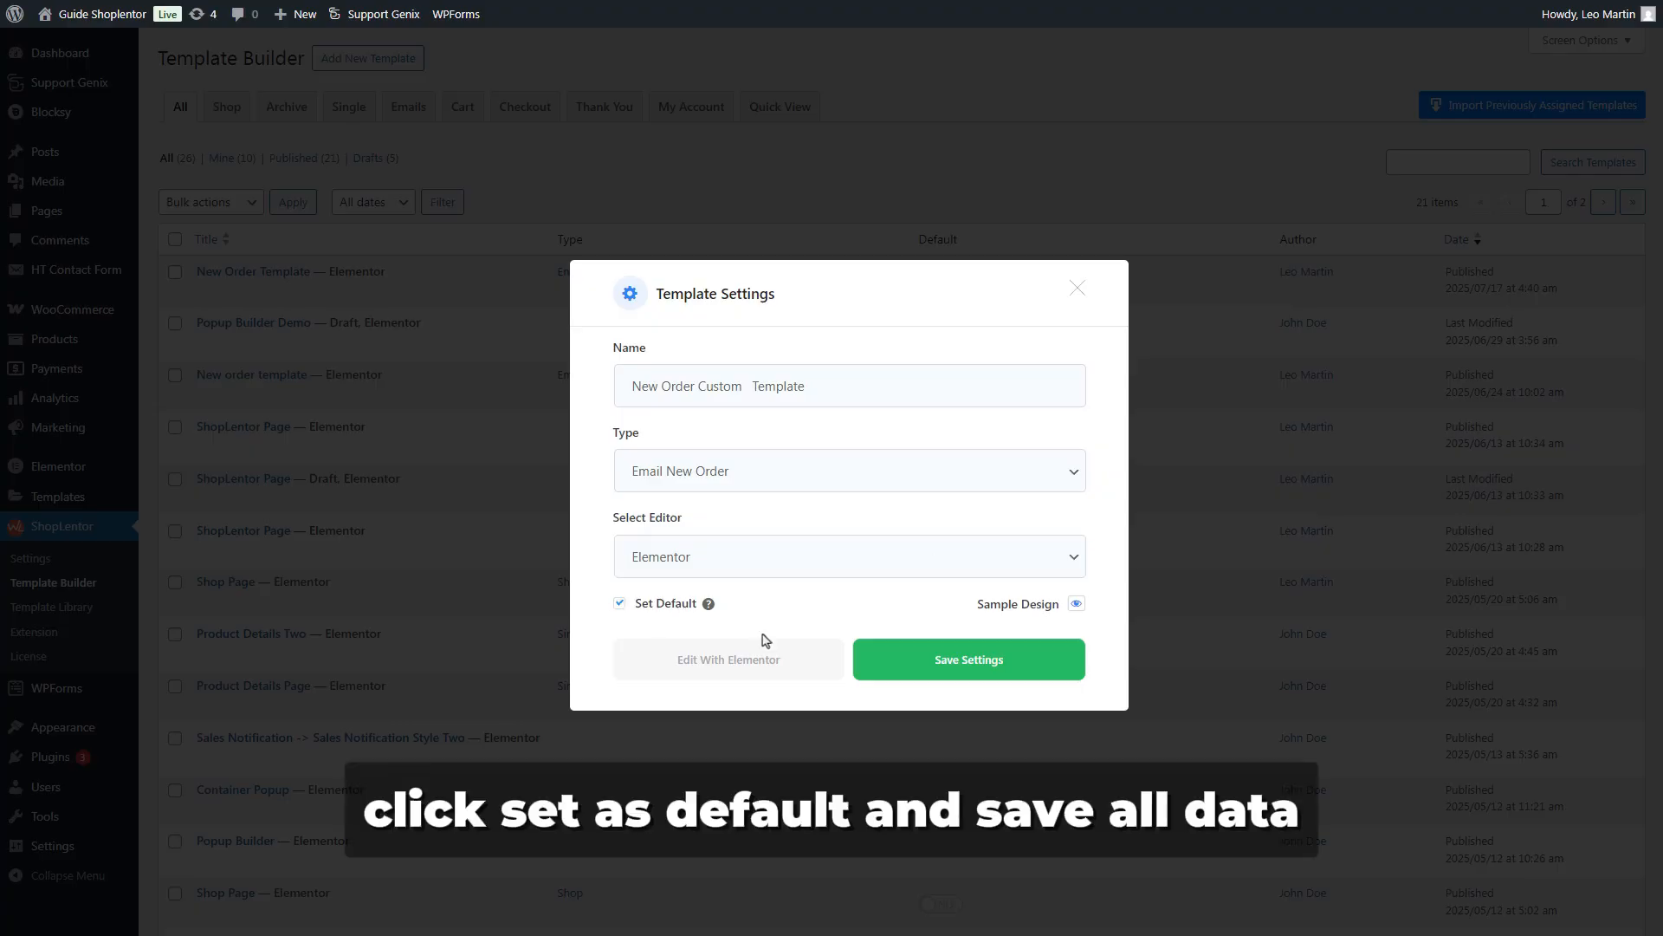
pyautogui.click(965, 667)
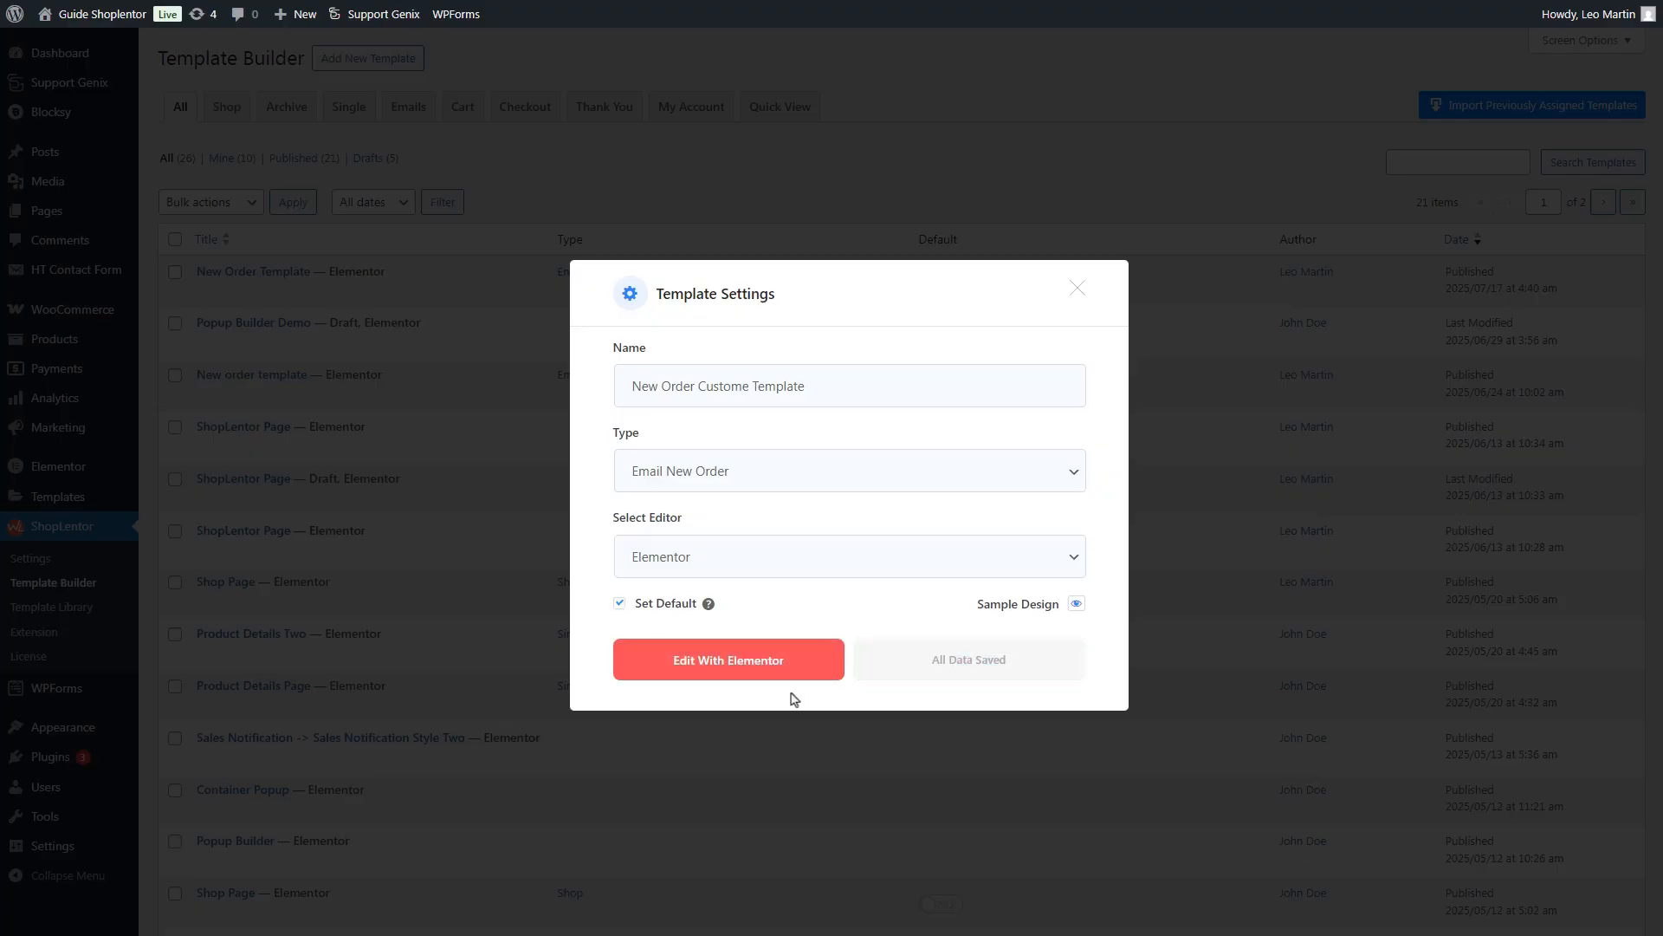
pyautogui.click(760, 666)
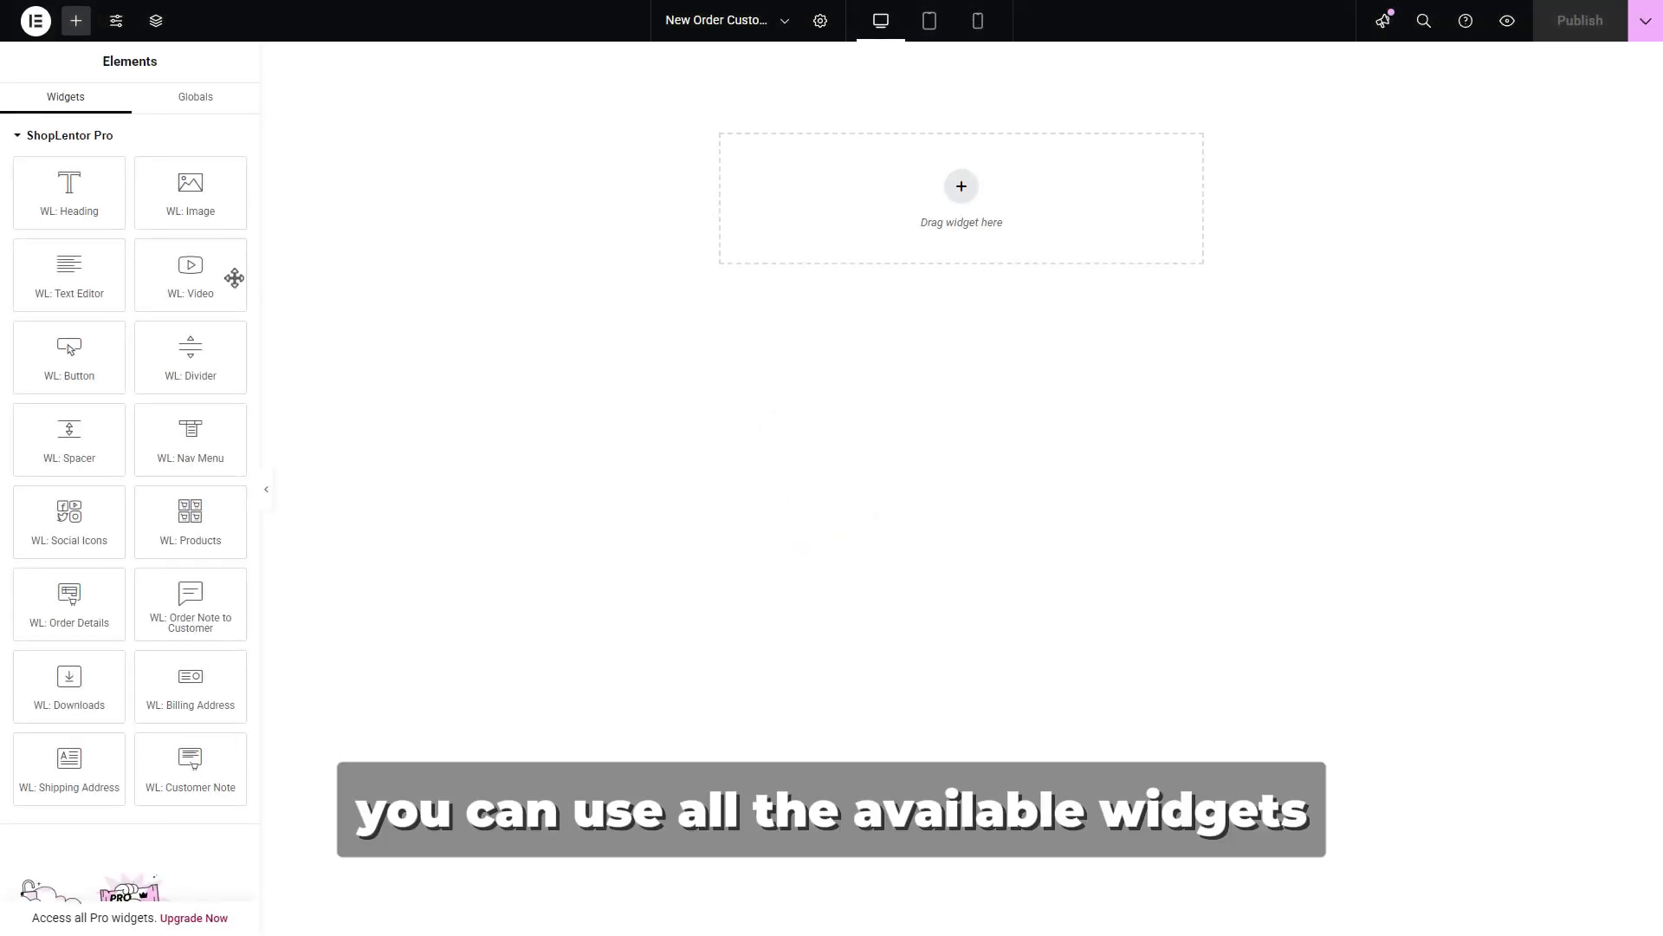
# - Add a WL: Heading widget to the empty template and set its heading text to "New Order #"
pyautogui.moveTo(69, 190); pyautogui.dragTo(959, 231)
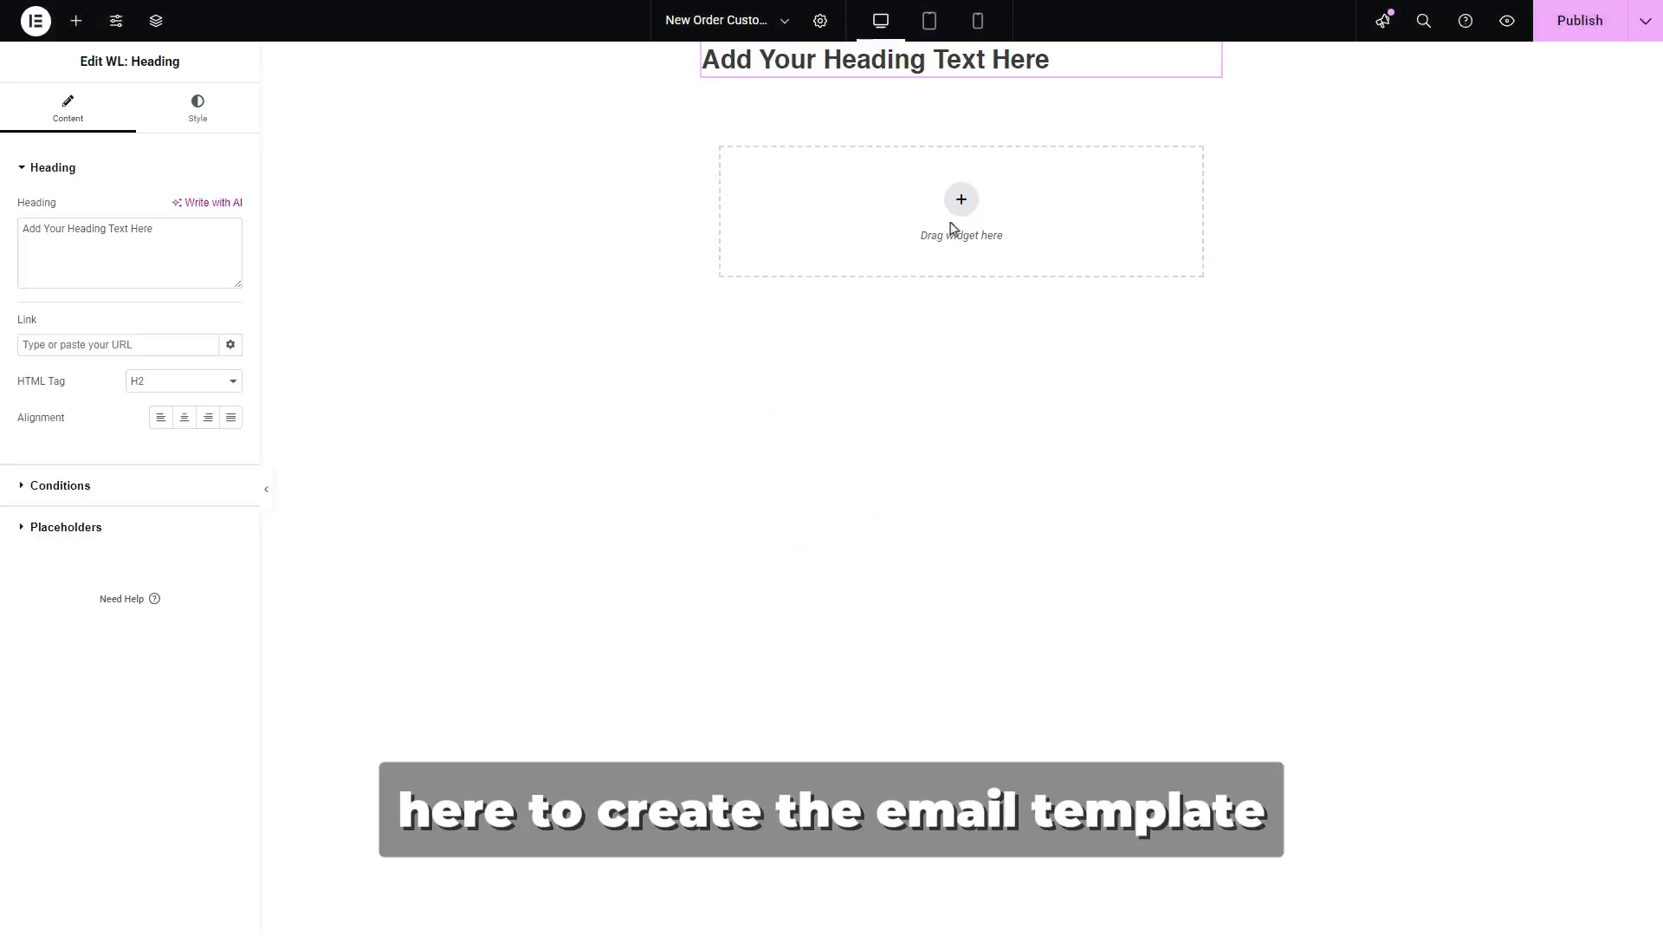
pyautogui.click(134, 231)
pyautogui.hotkey('ctrl', 'a')
pyautogui.write('New Order #')
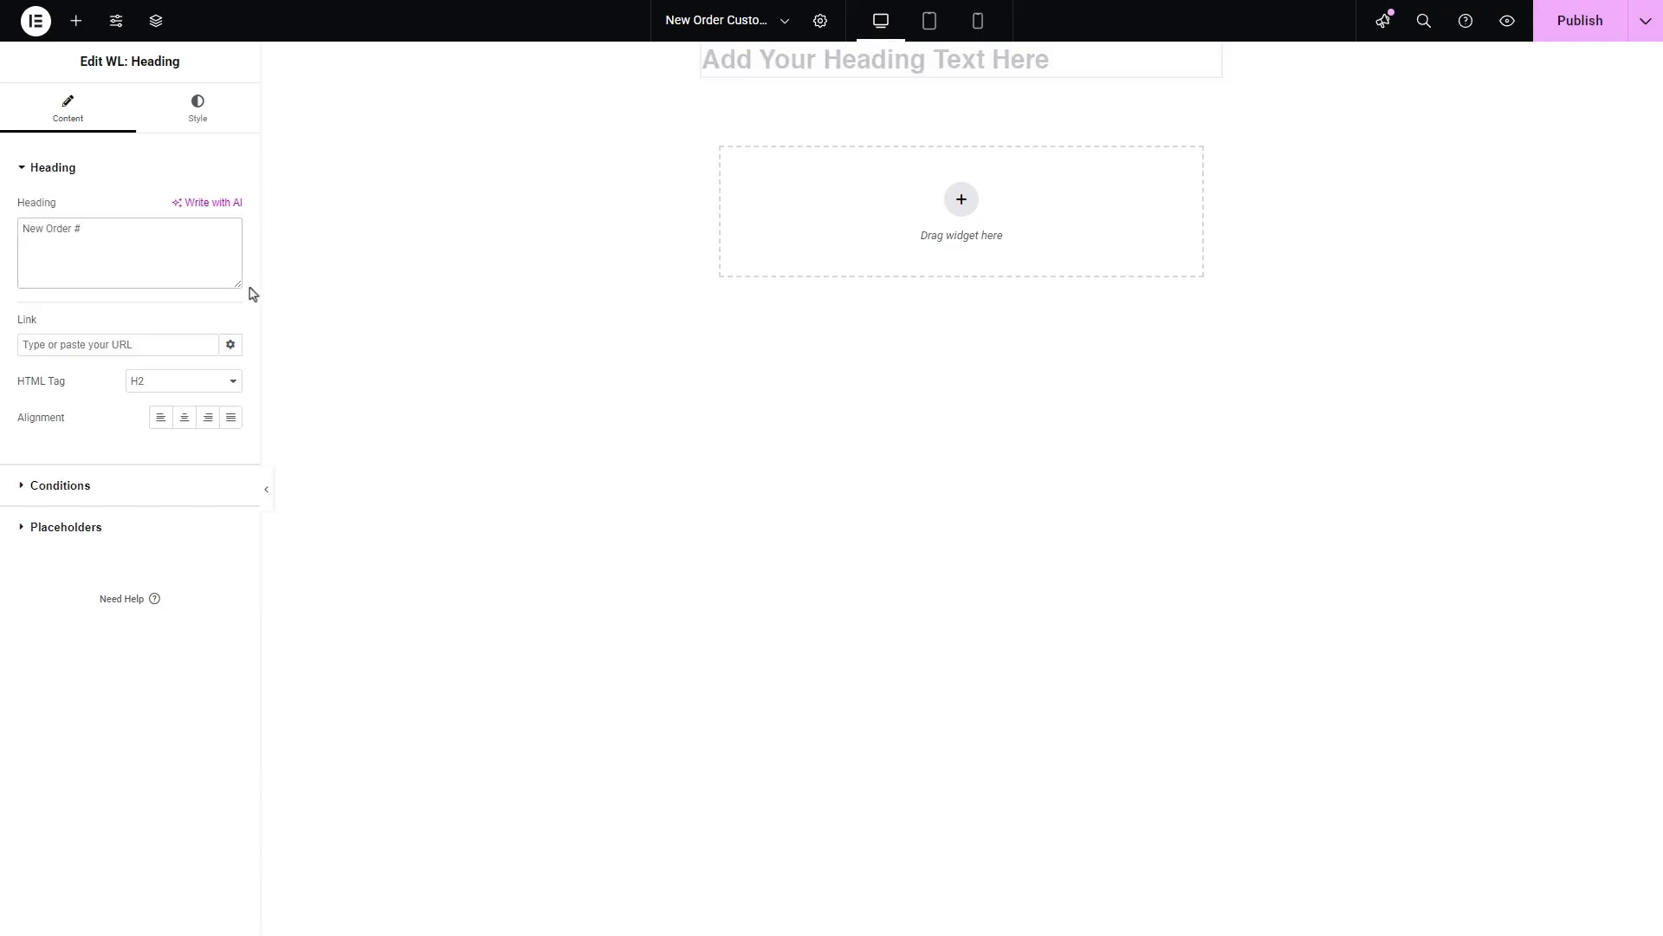
# - Append the {order_id} placeholder to the "New Order #" heading text and center the heading
pyautogui.click(78, 529)
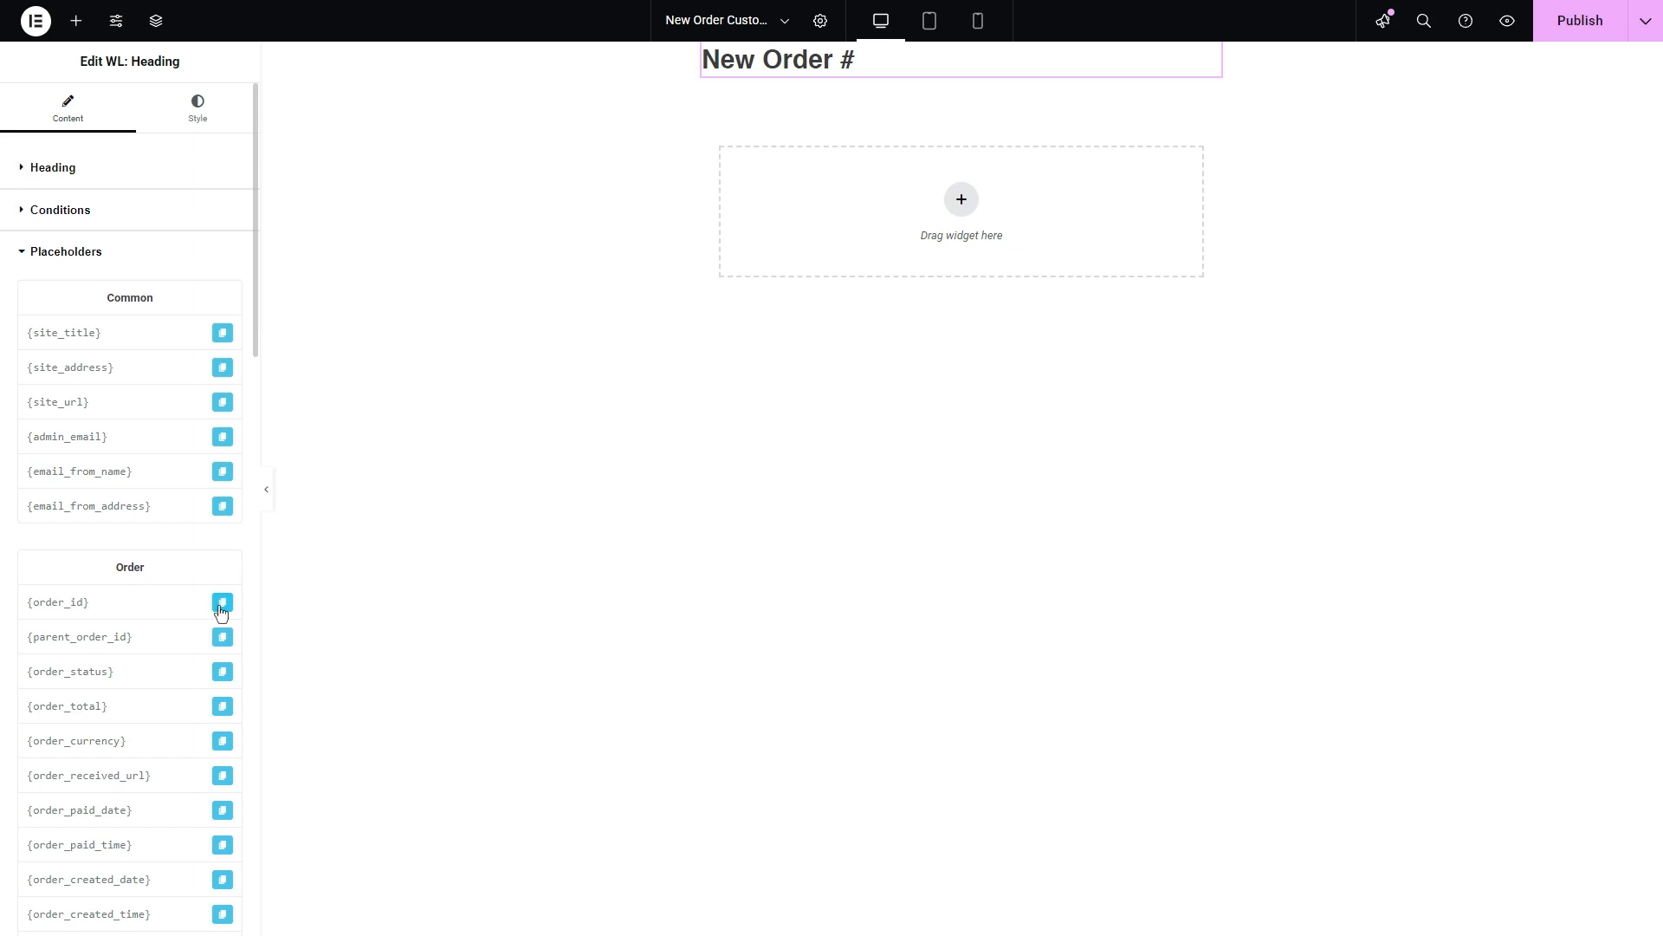
pyautogui.click(28, 252)
pyautogui.click(23, 168)
pyautogui.rightClick(120, 229)
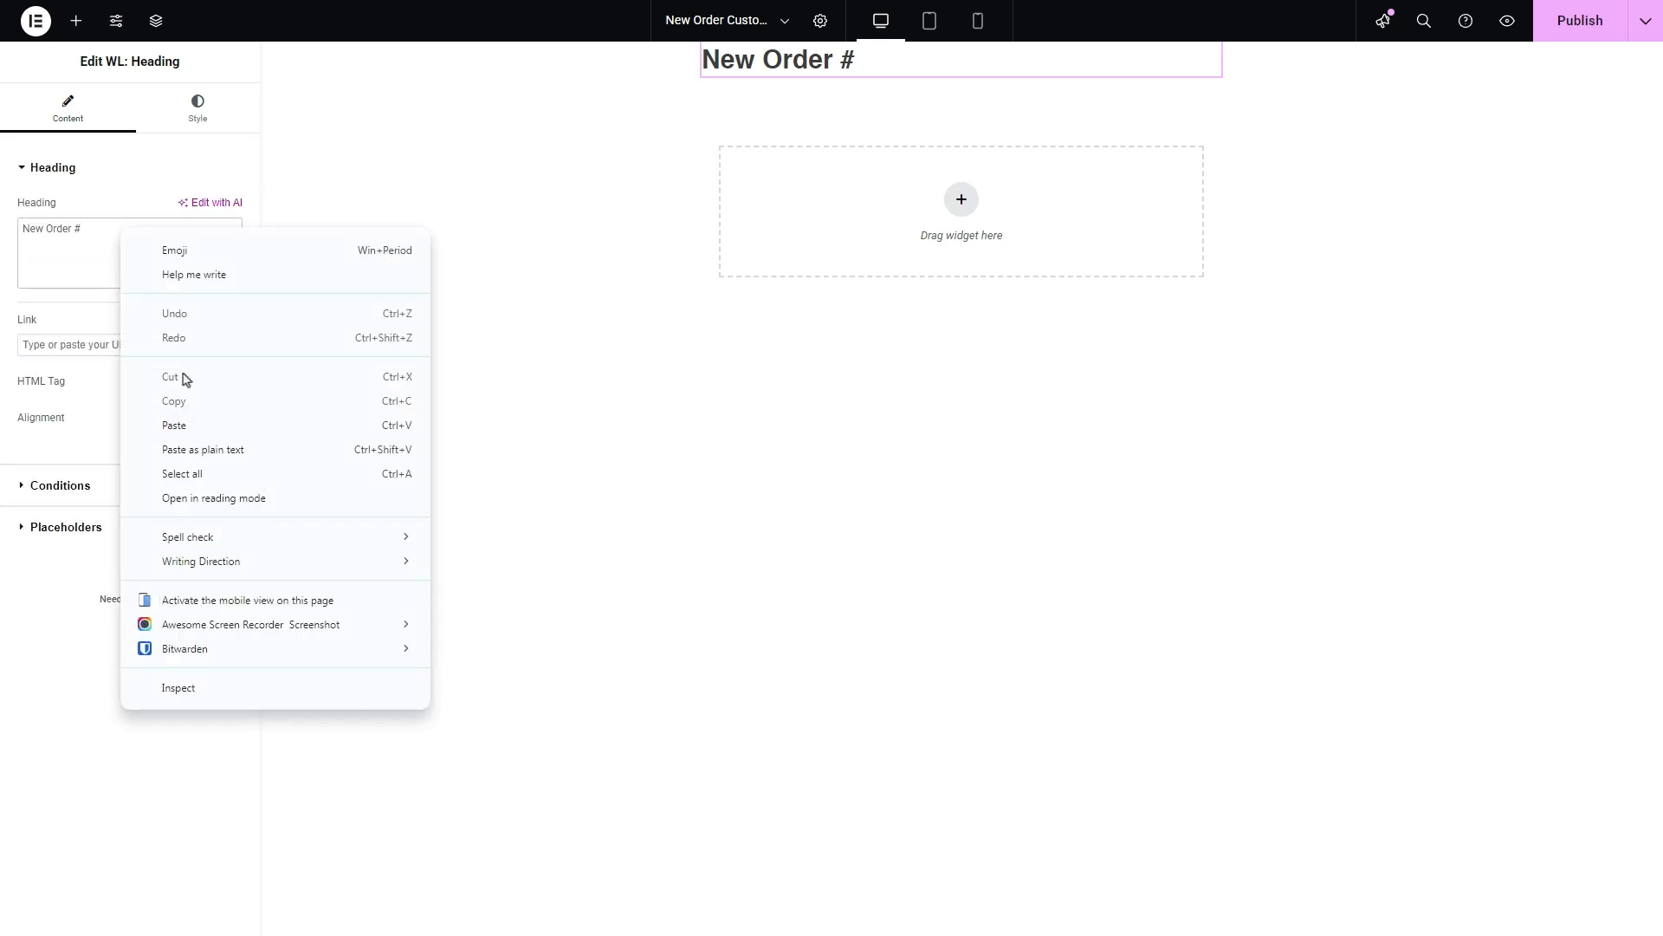
pyautogui.click(184, 419)
pyautogui.click(185, 420)
# - Give the heading's wrapper a 10 px border radius and 30 px padding on all sides
pyautogui.click(198, 109)
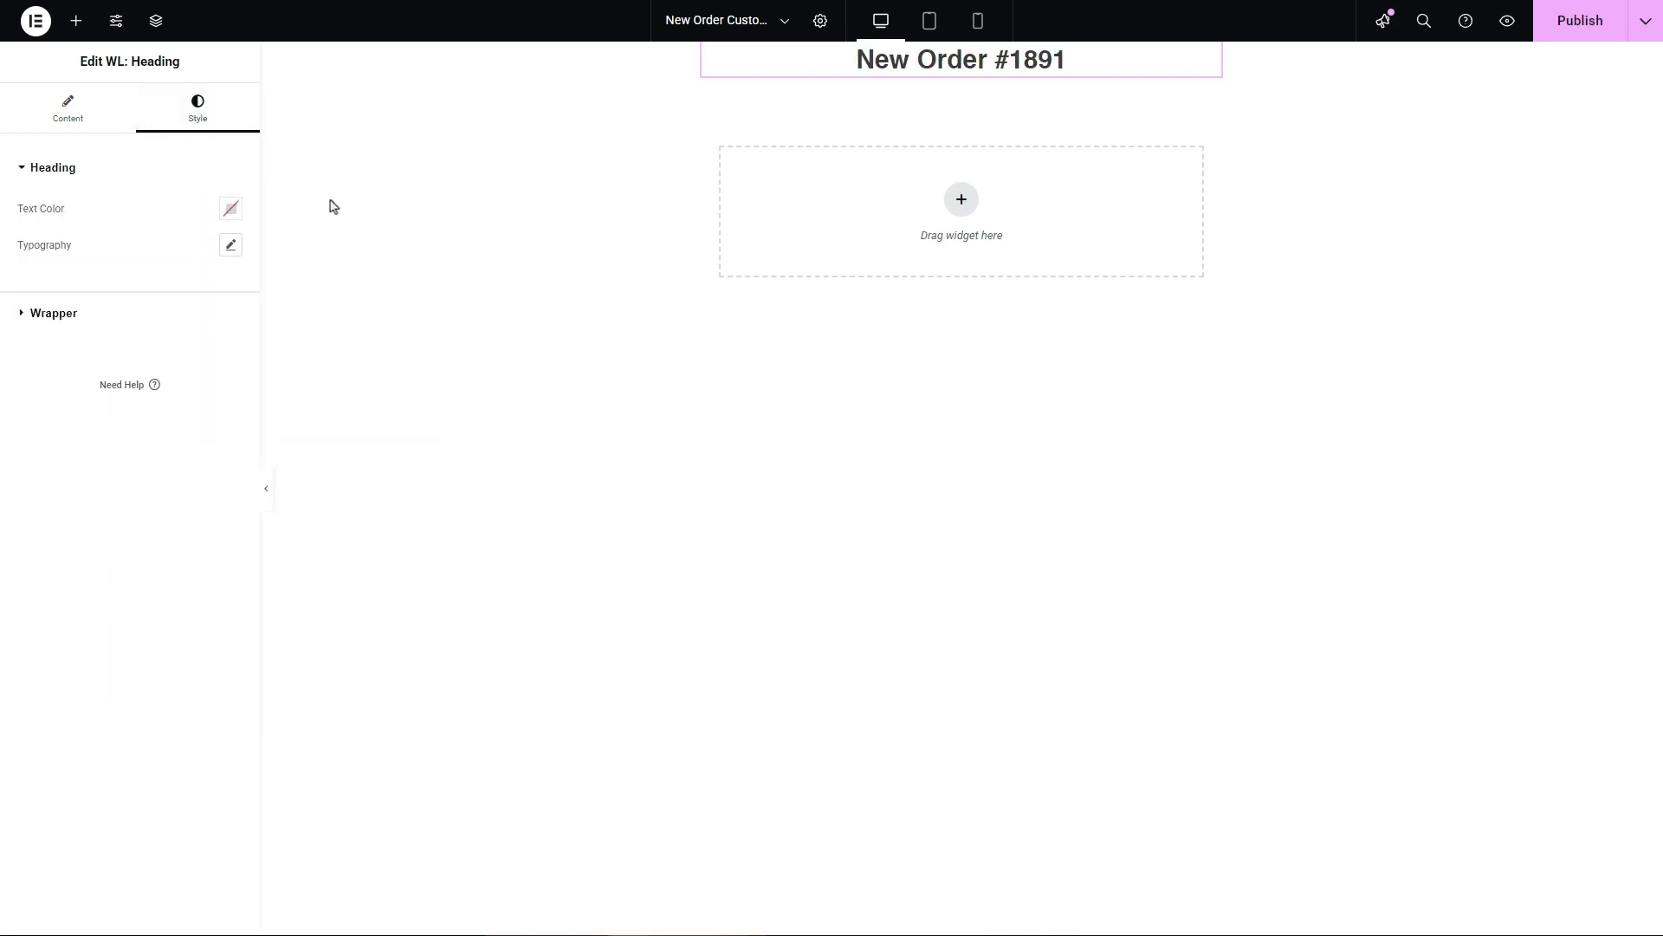
pyautogui.click(24, 314)
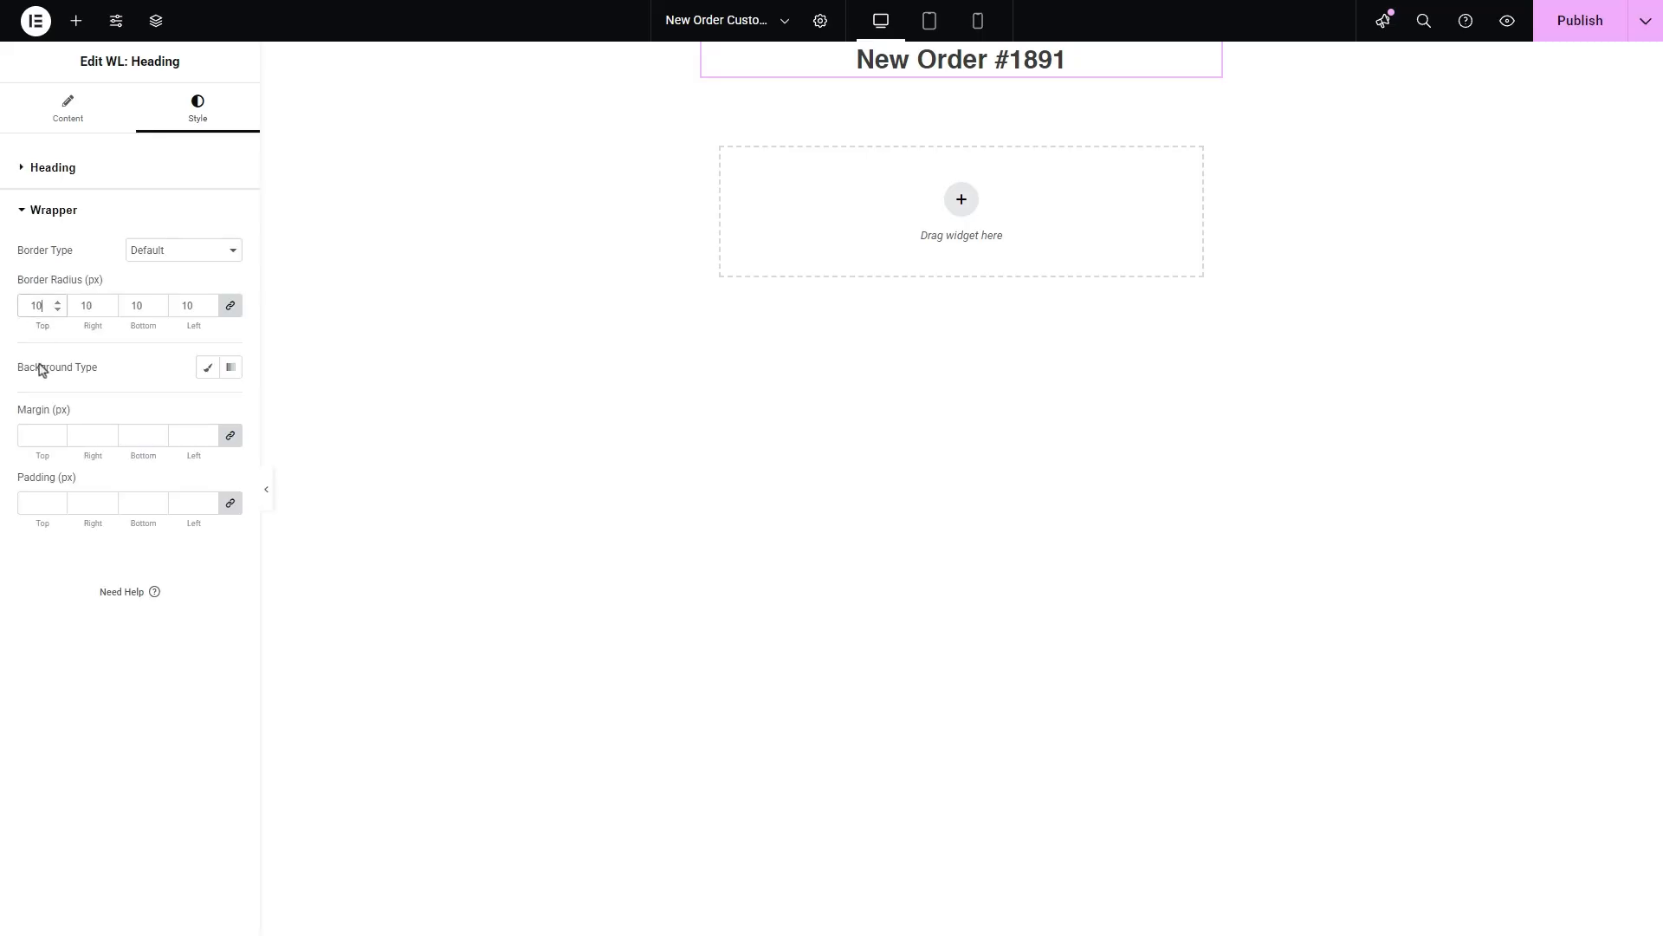
pyautogui.click(42, 501)
pyautogui.write('30')
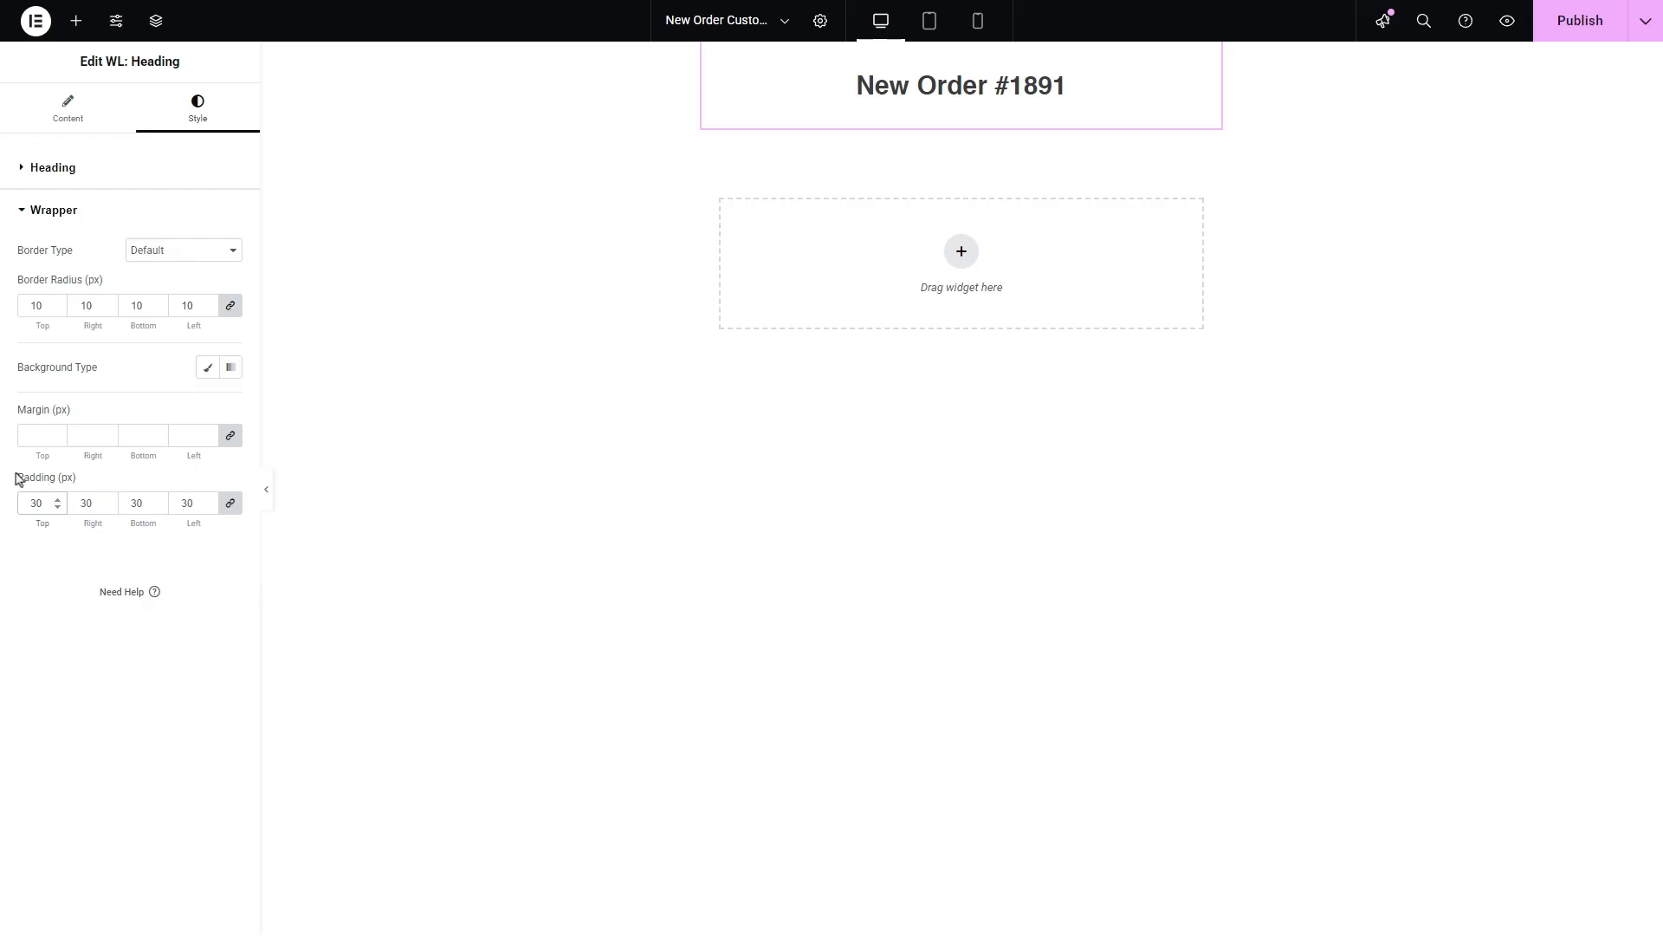
# - Set the heading wrapper's background to a solid light cyan color
pyautogui.click(207, 369)
pyautogui.click(229, 406)
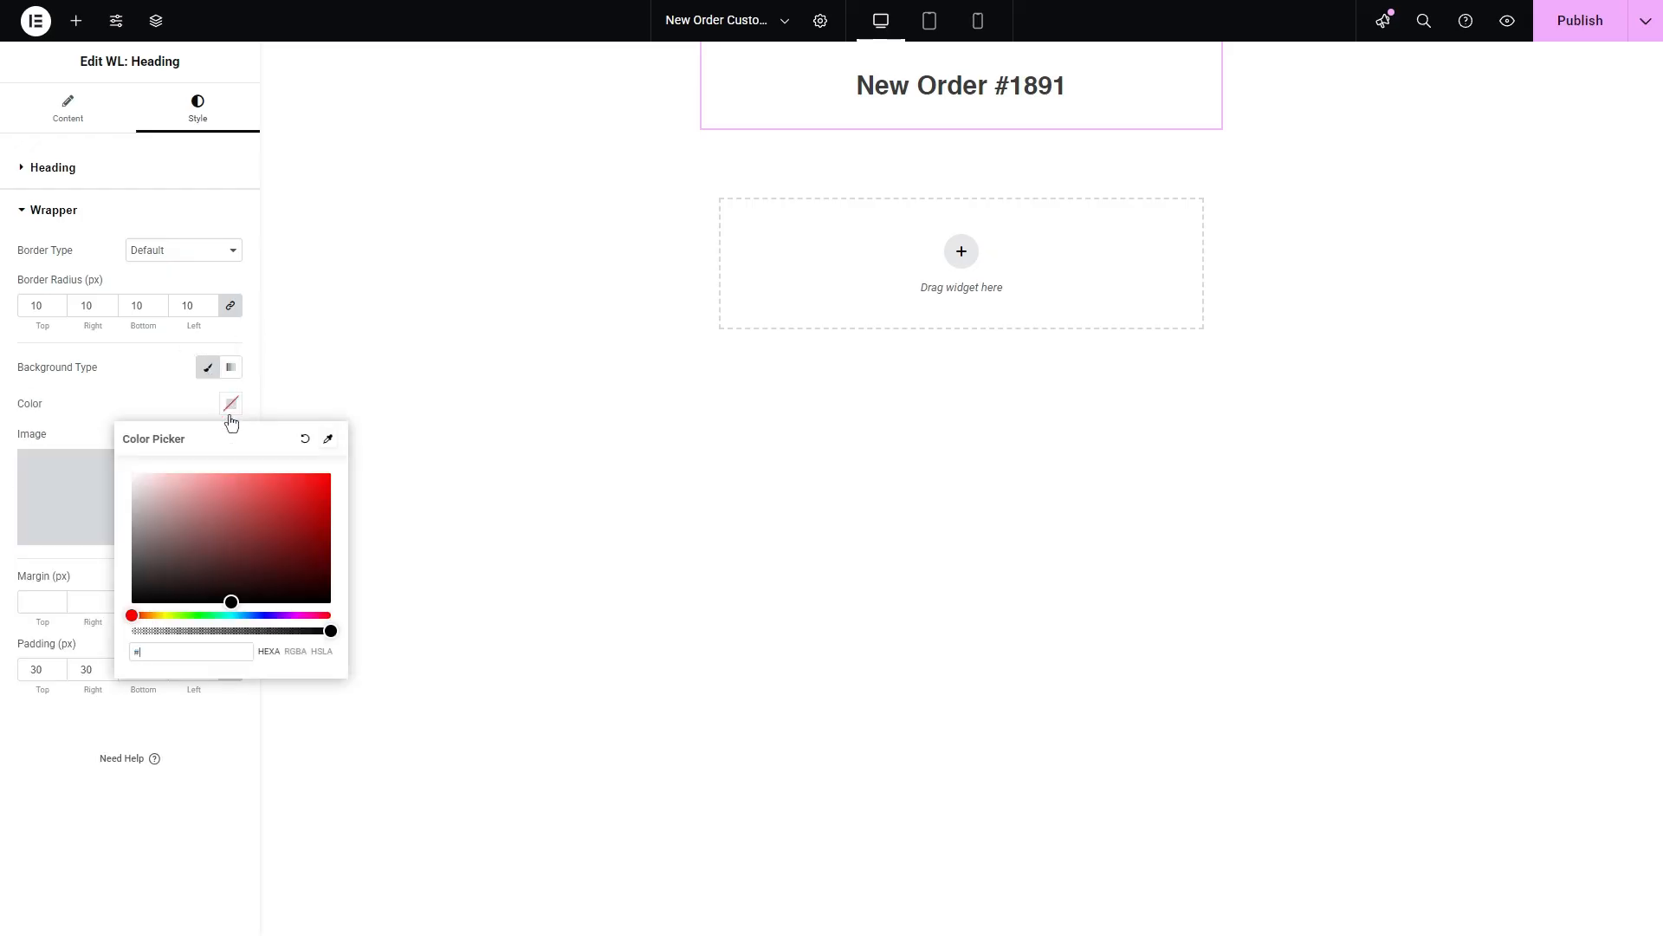
pyautogui.click(200, 652)
pyautogui.hotkey('ctrl', 'v')
pyautogui.click(171, 413)
# - Add a WL: Order Details widget below the heading and give its title 30 px of spacing
pyautogui.click(76, 21)
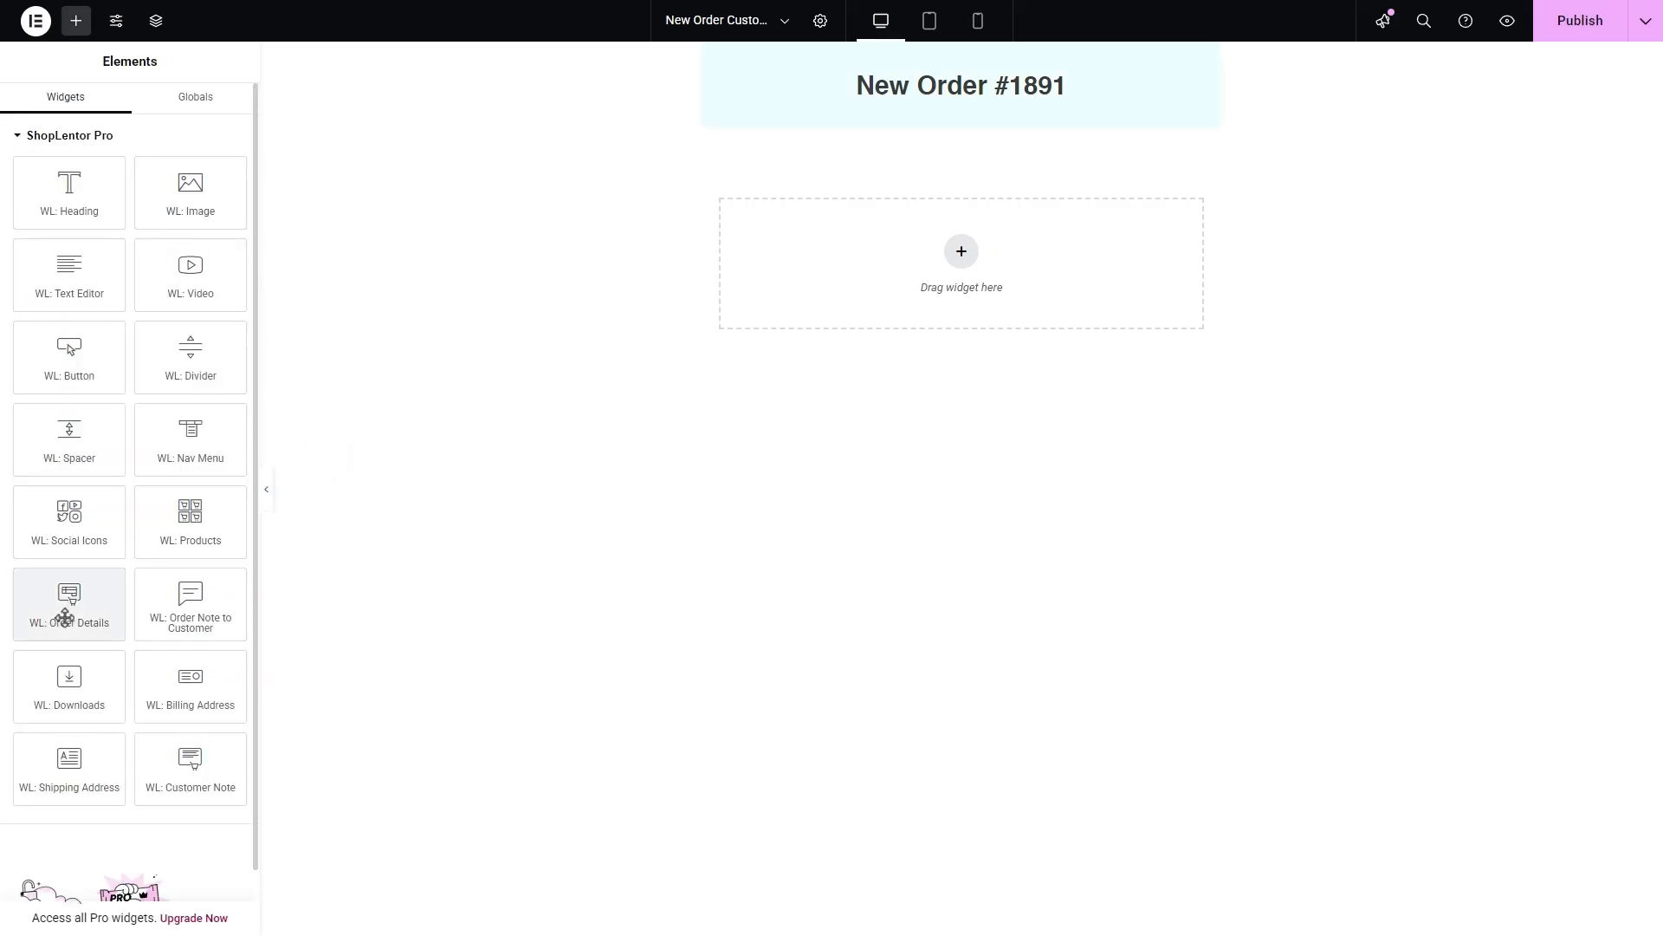
pyautogui.moveTo(65, 607); pyautogui.dragTo(917, 285)
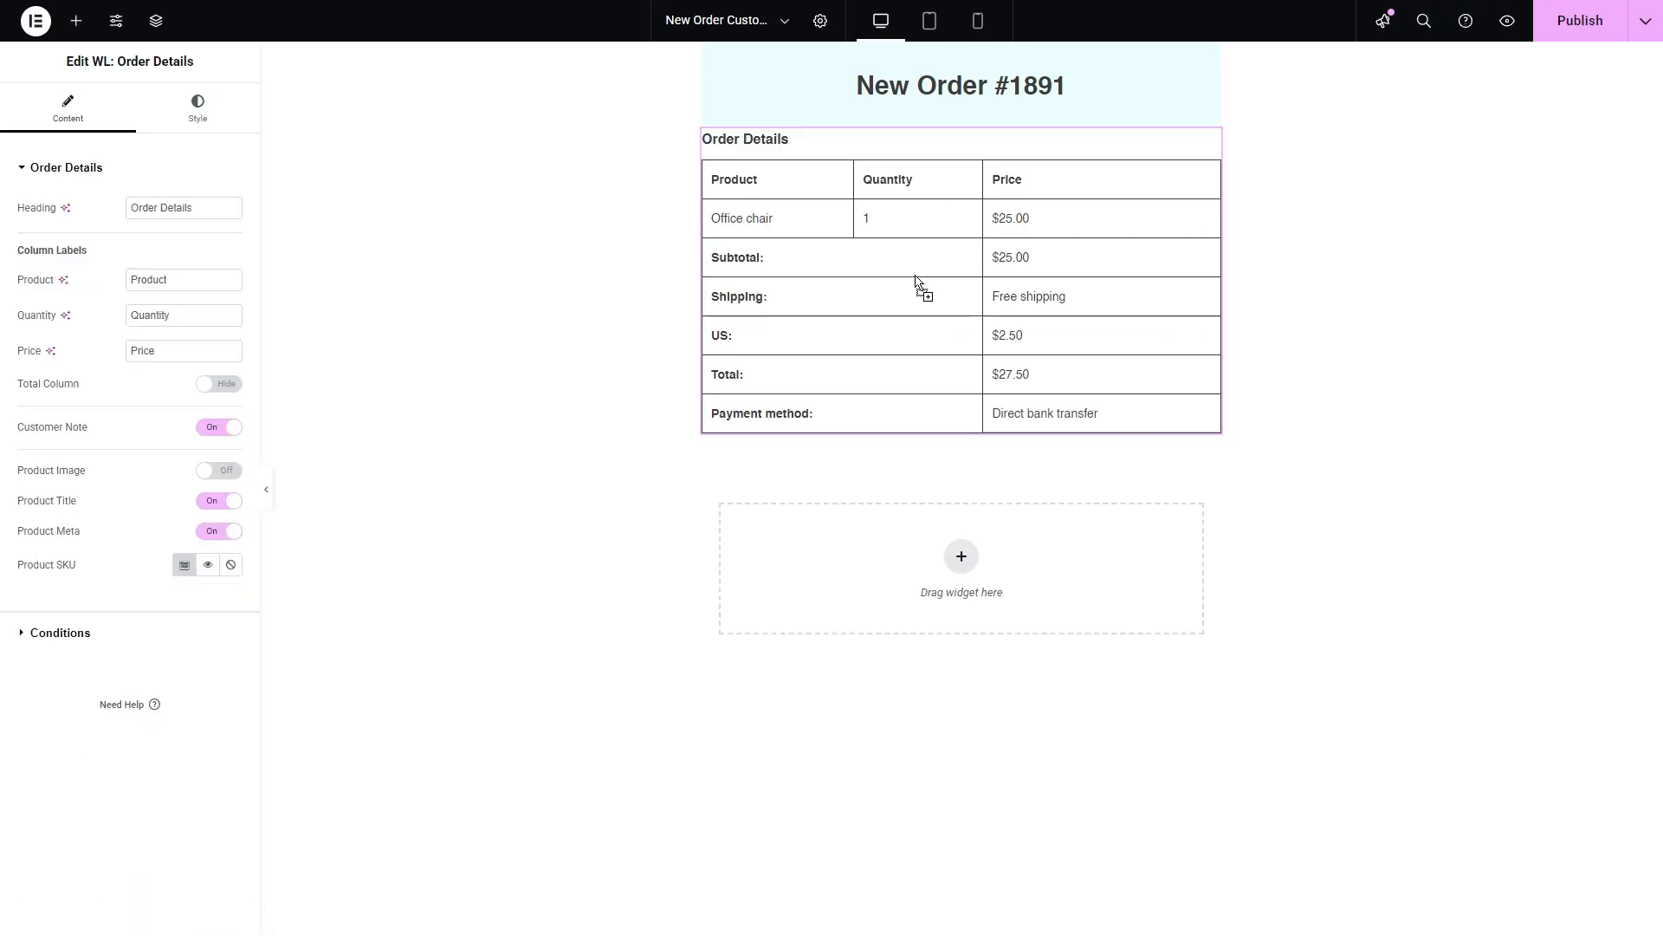
pyautogui.click(203, 116)
pyautogui.click(39, 517)
pyautogui.write('30')
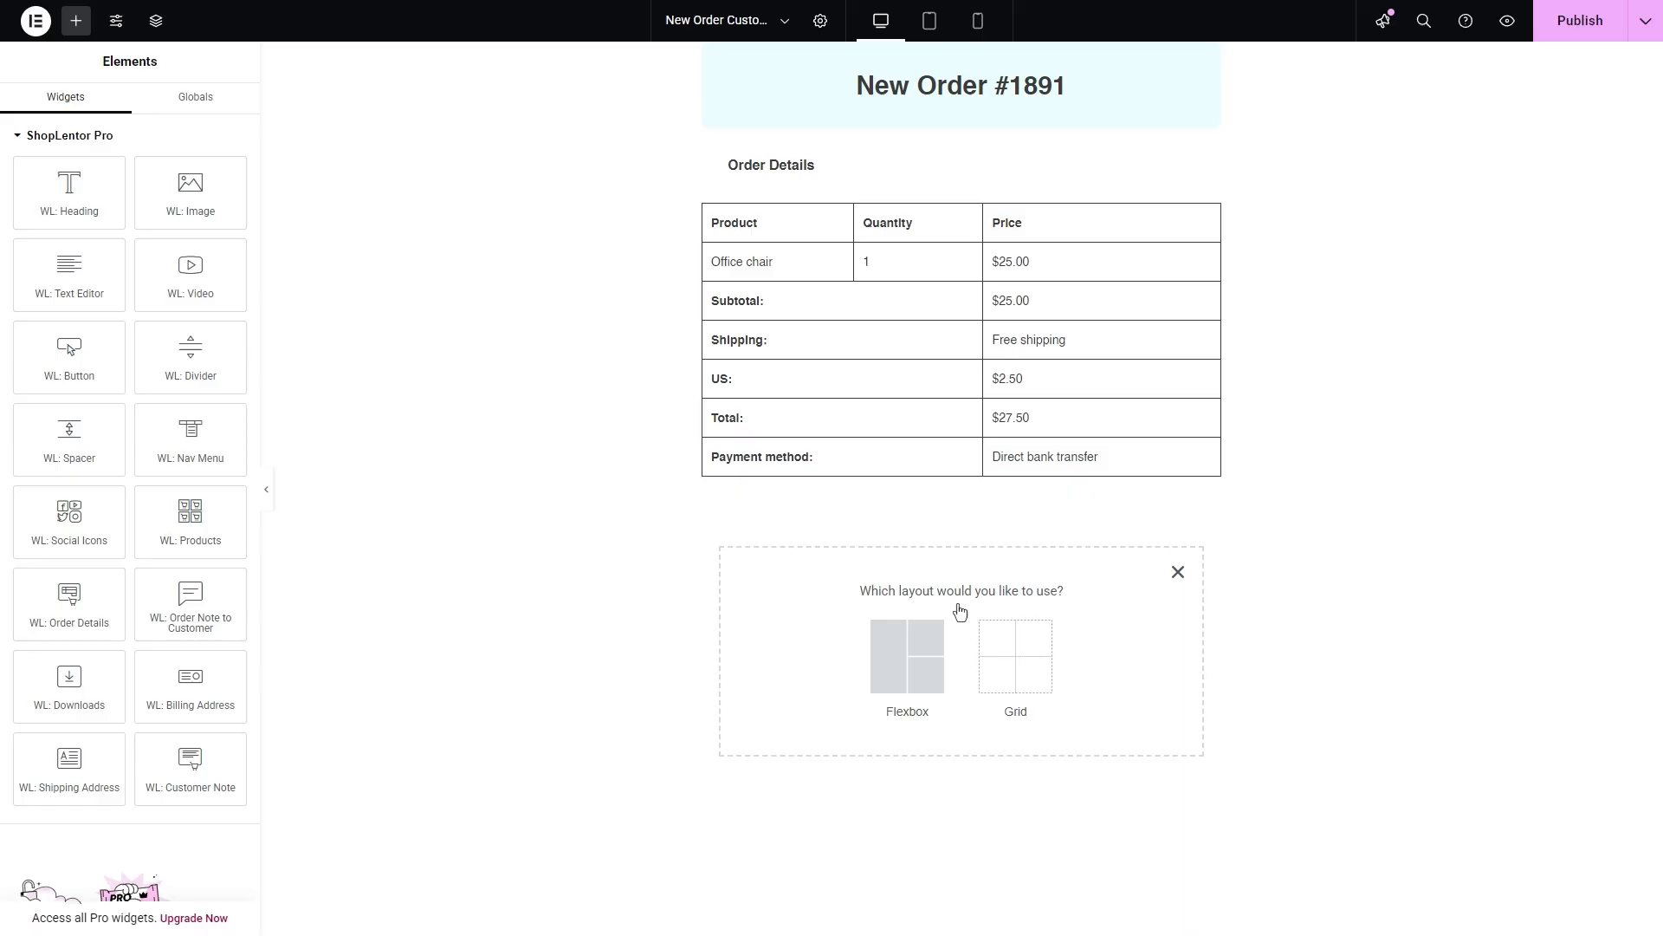
# - Insert a two-column flexbox container below the order details and place a WL: Billing Address widget in its first column
pyautogui.click(905, 659)
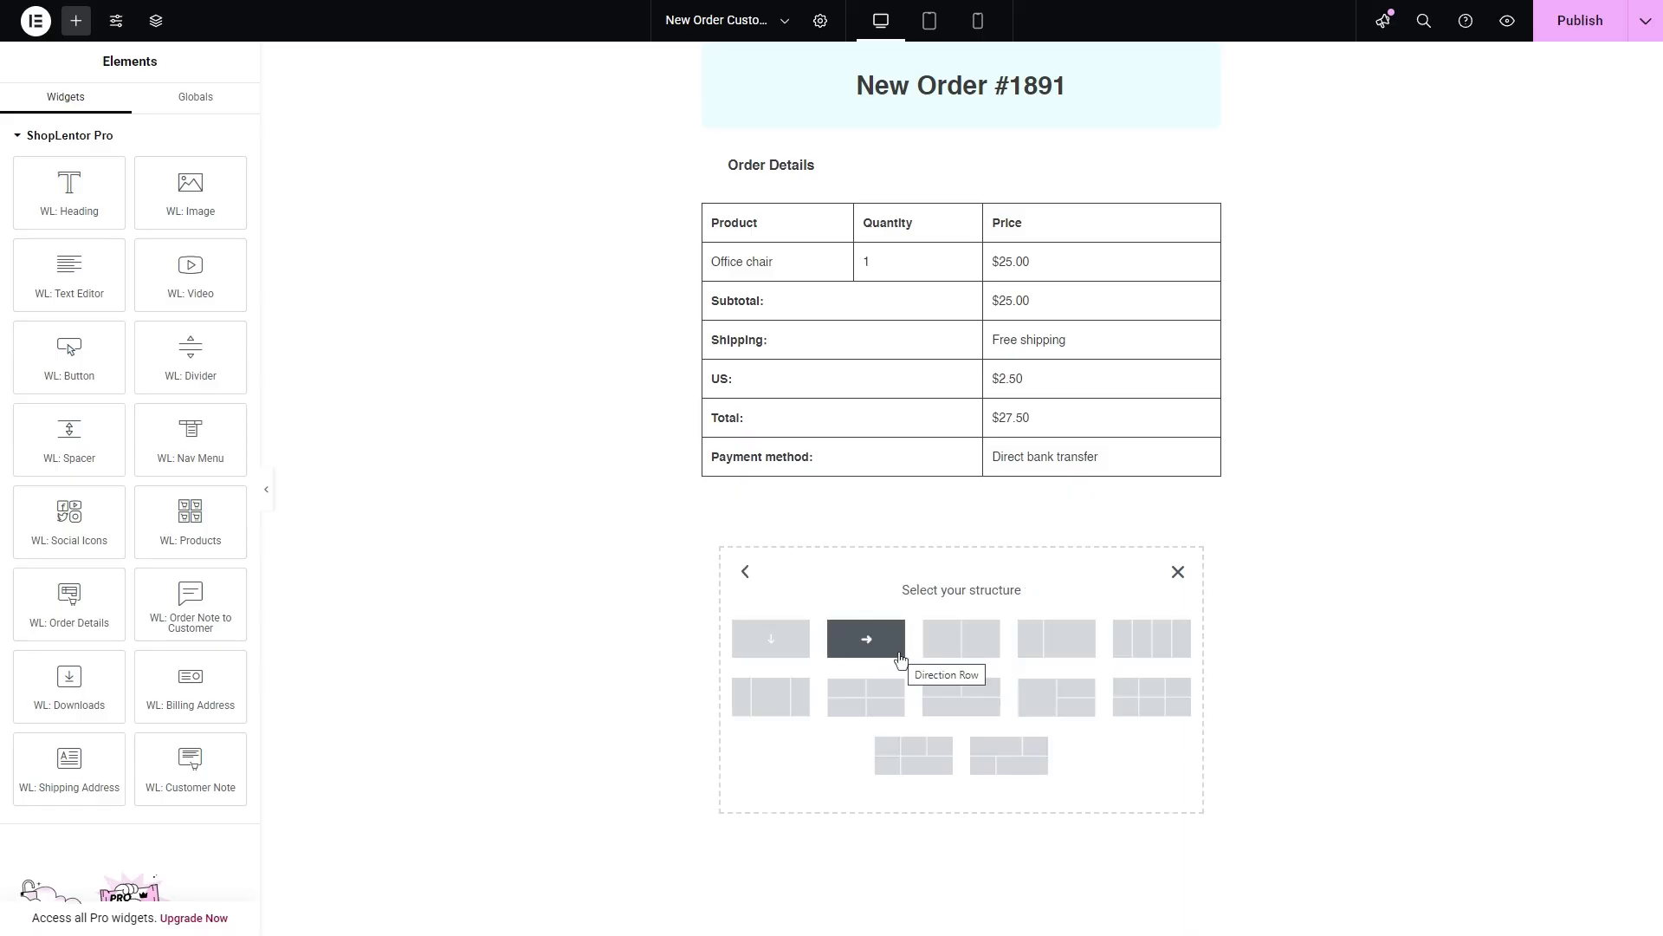
pyautogui.click(955, 643)
pyautogui.click(876, 601)
pyautogui.moveTo(195, 685); pyautogui.dragTo(823, 507)
# - Add a WL: Shipping Address widget to the container's empty column and have it show the Billing Address when no shipping address is available
pyautogui.click(76, 21)
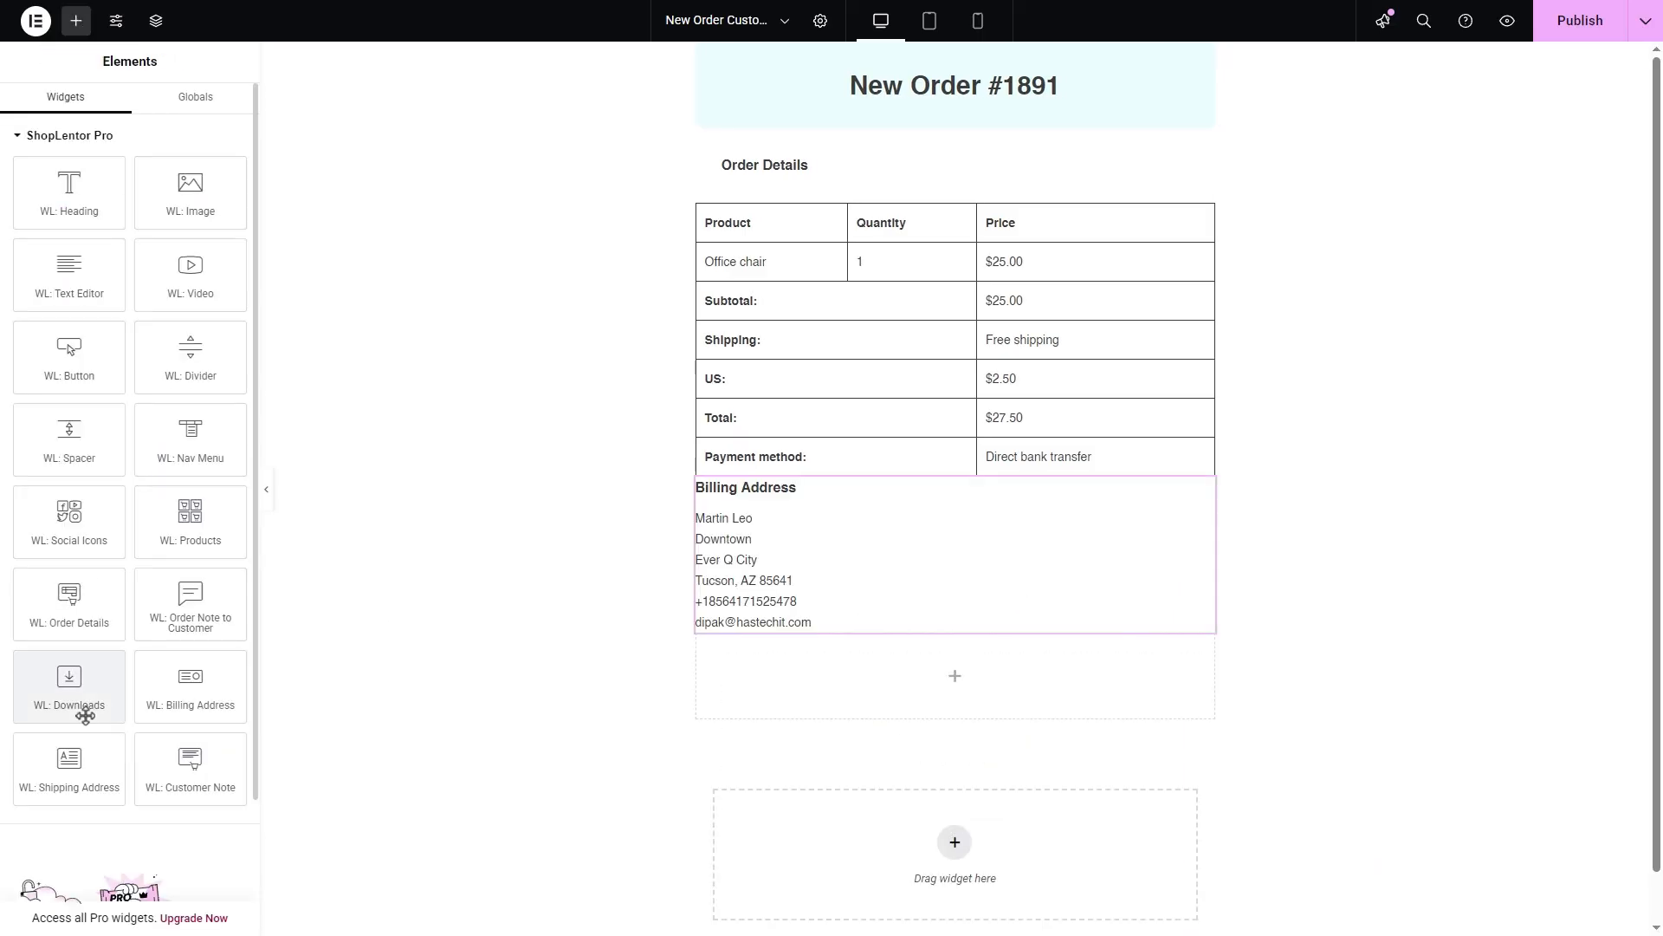
pyautogui.moveTo(69, 767); pyautogui.dragTo(984, 679)
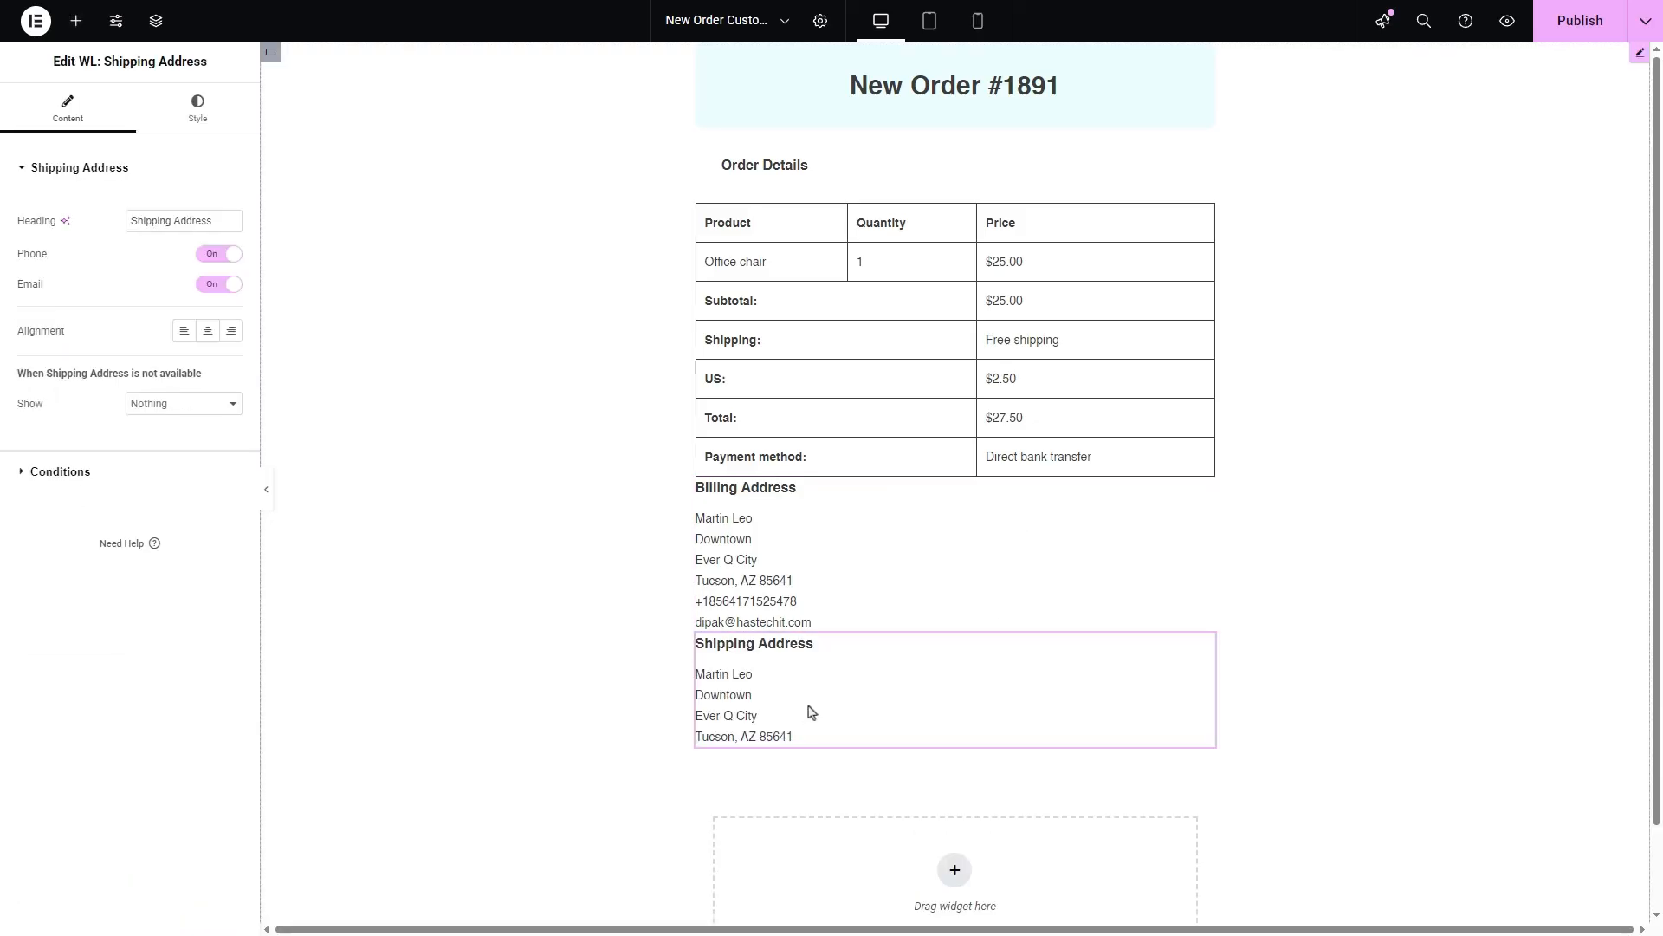
pyautogui.click(177, 404)
pyautogui.click(179, 469)
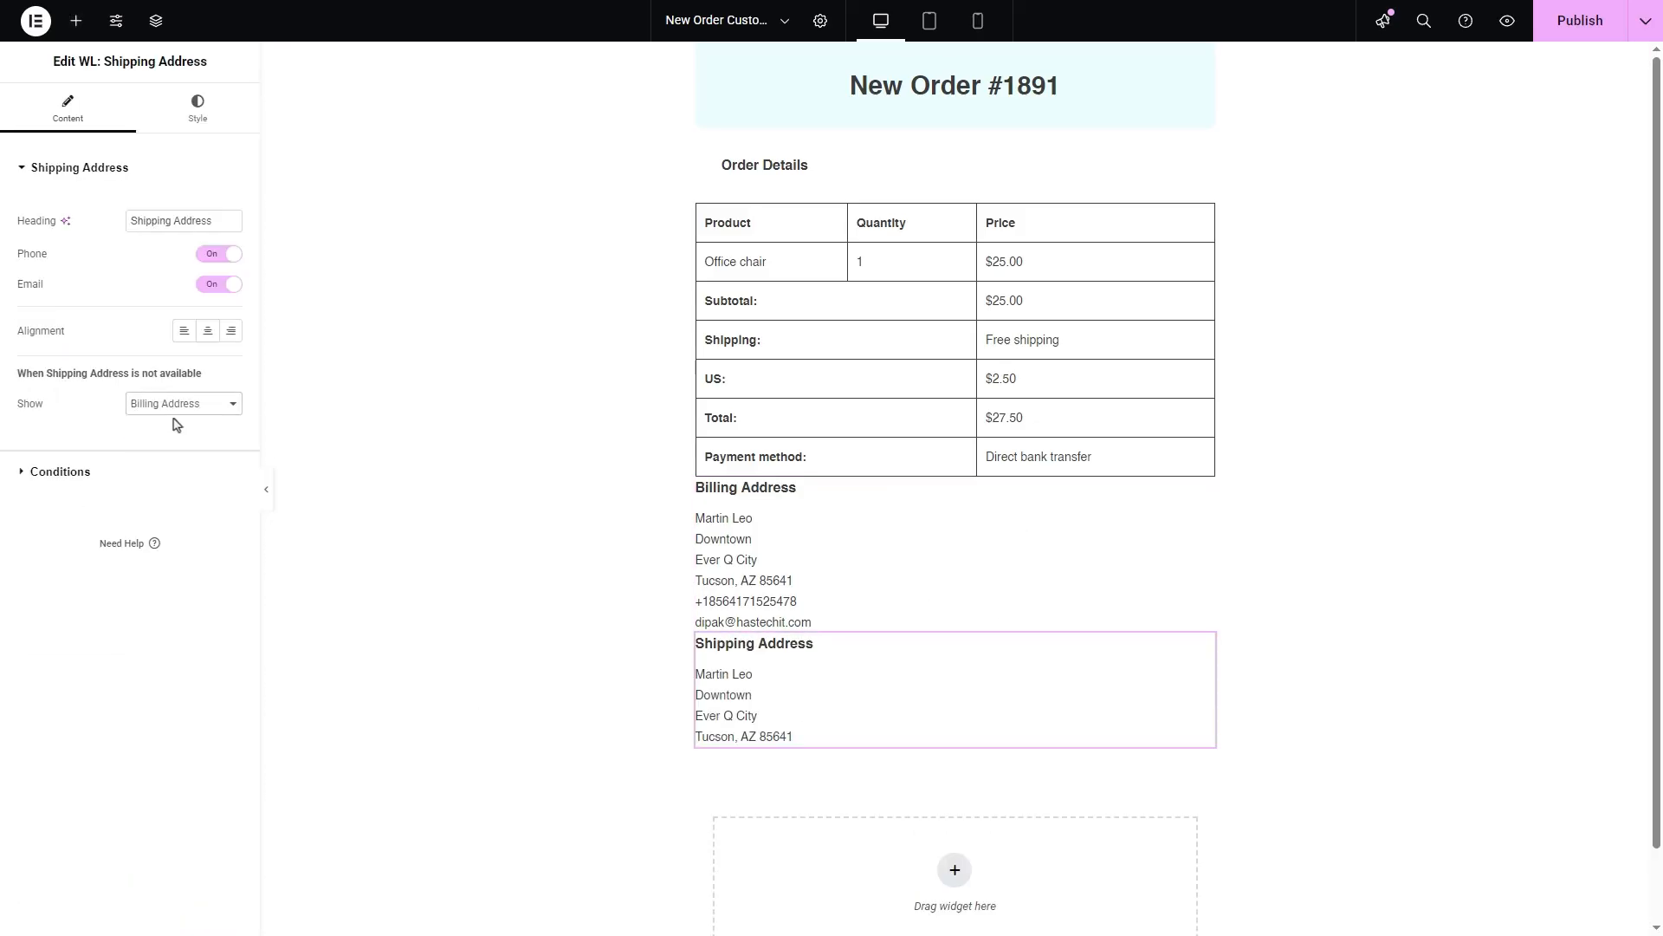
pyautogui.click(178, 404)
pyautogui.click(180, 468)
# - Add a WL: Image widget below the addresses and use the "Get 20% off your first order" banner from the media library
pyautogui.click(76, 21)
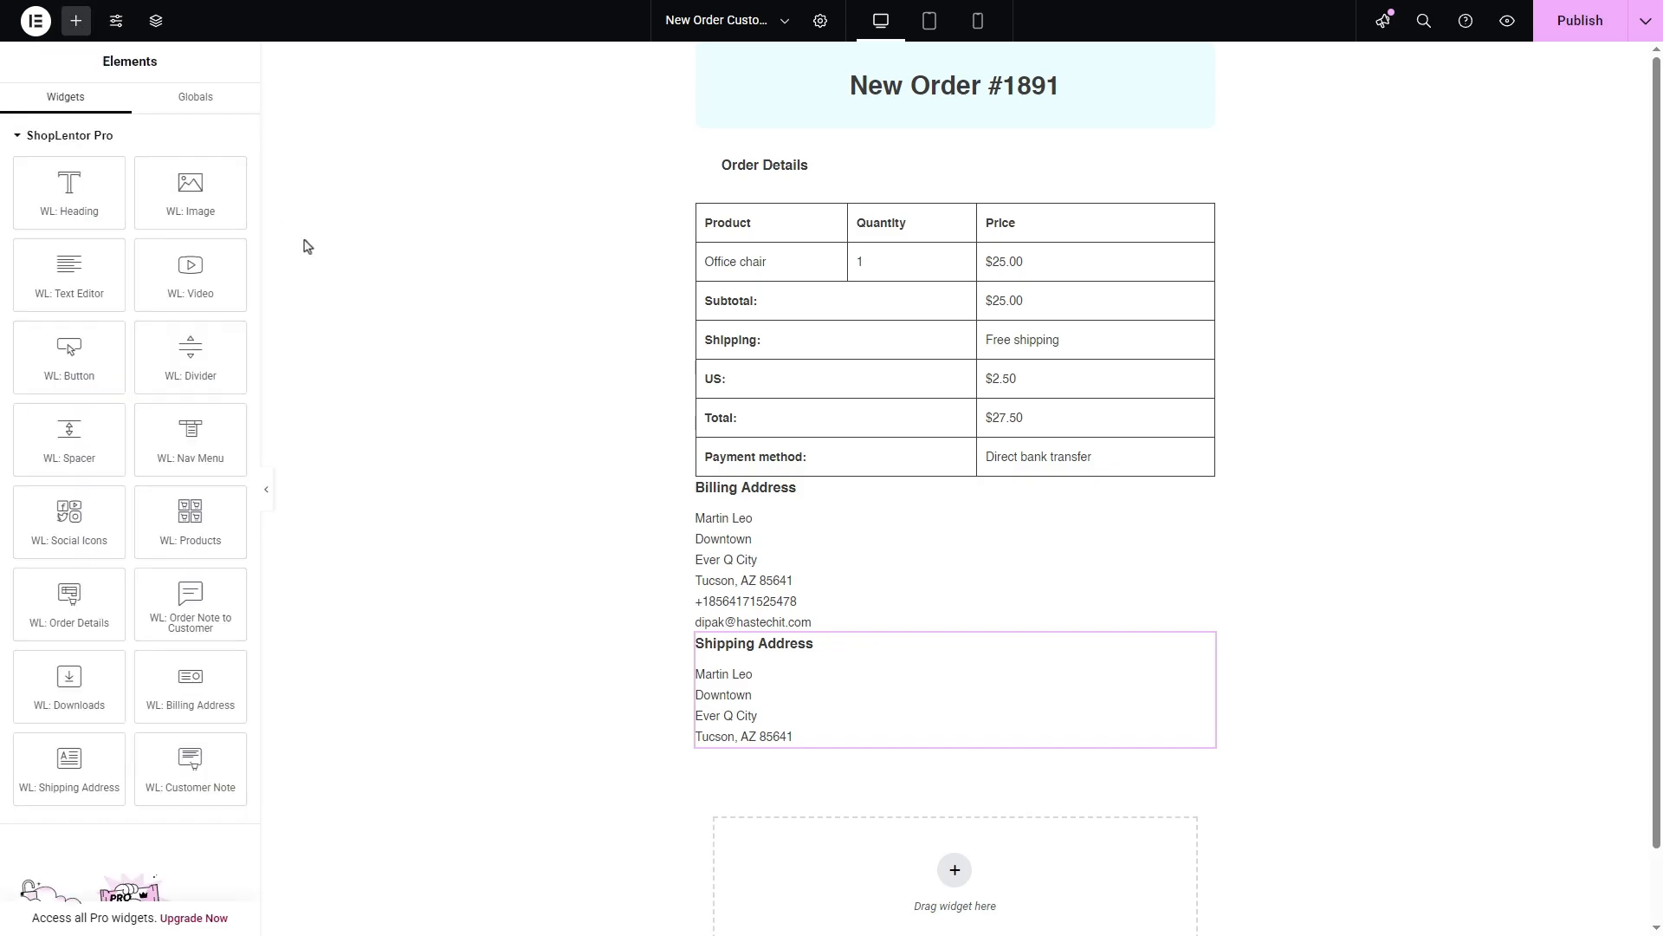
pyautogui.moveTo(200, 216); pyautogui.dragTo(937, 865)
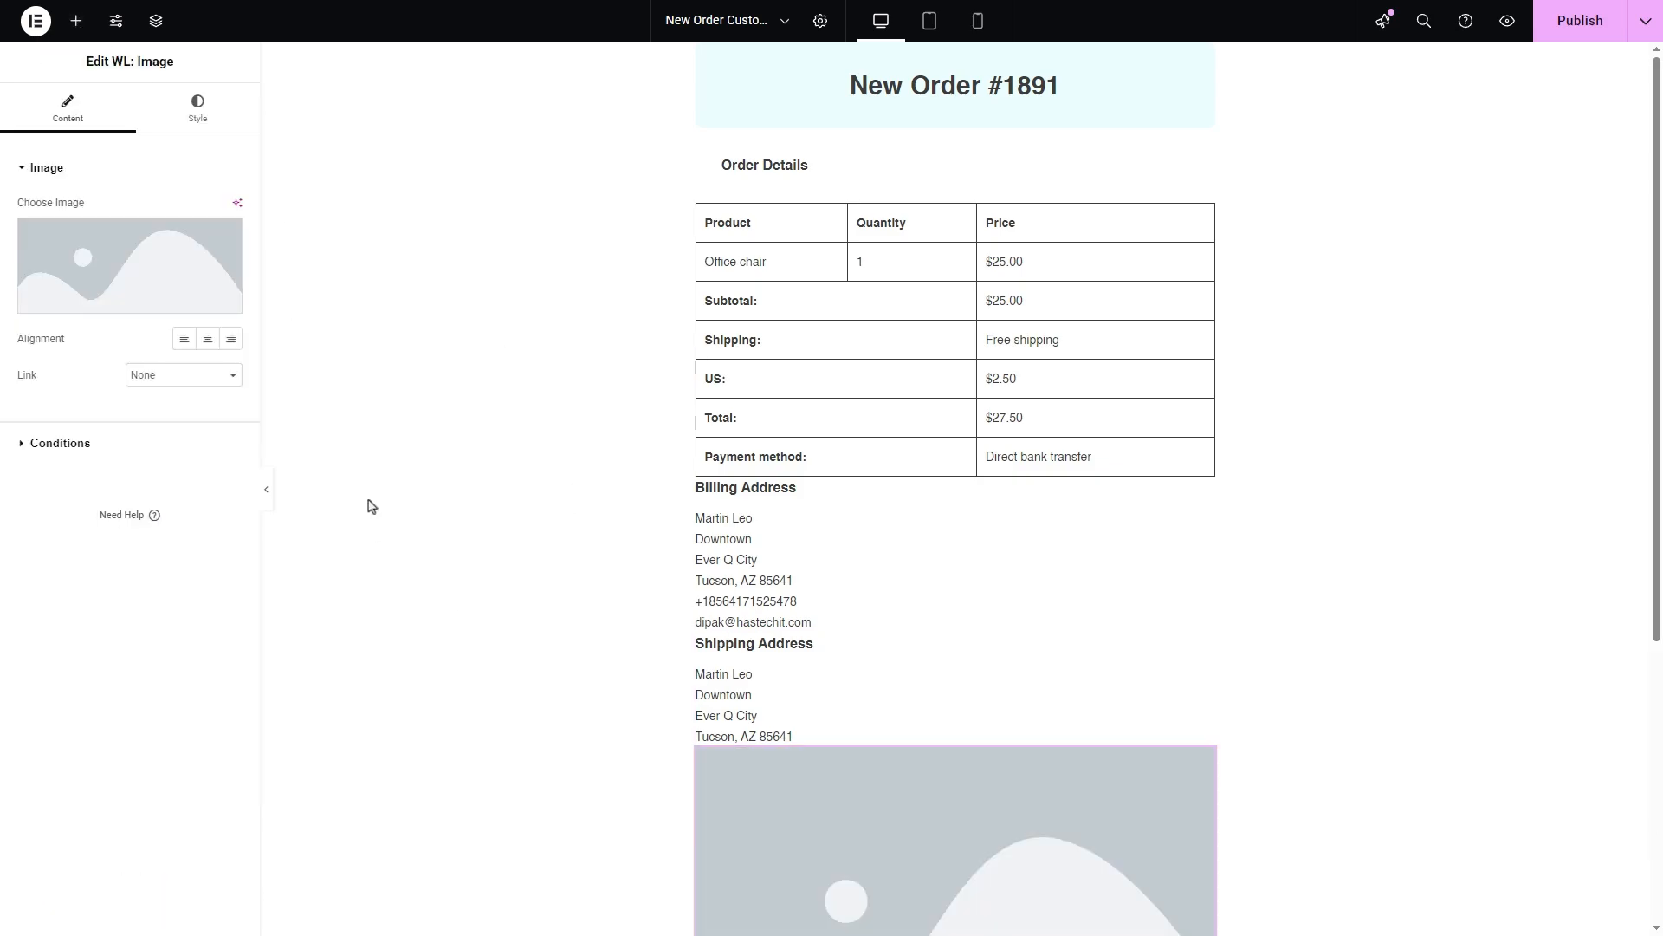
pyautogui.click(108, 279)
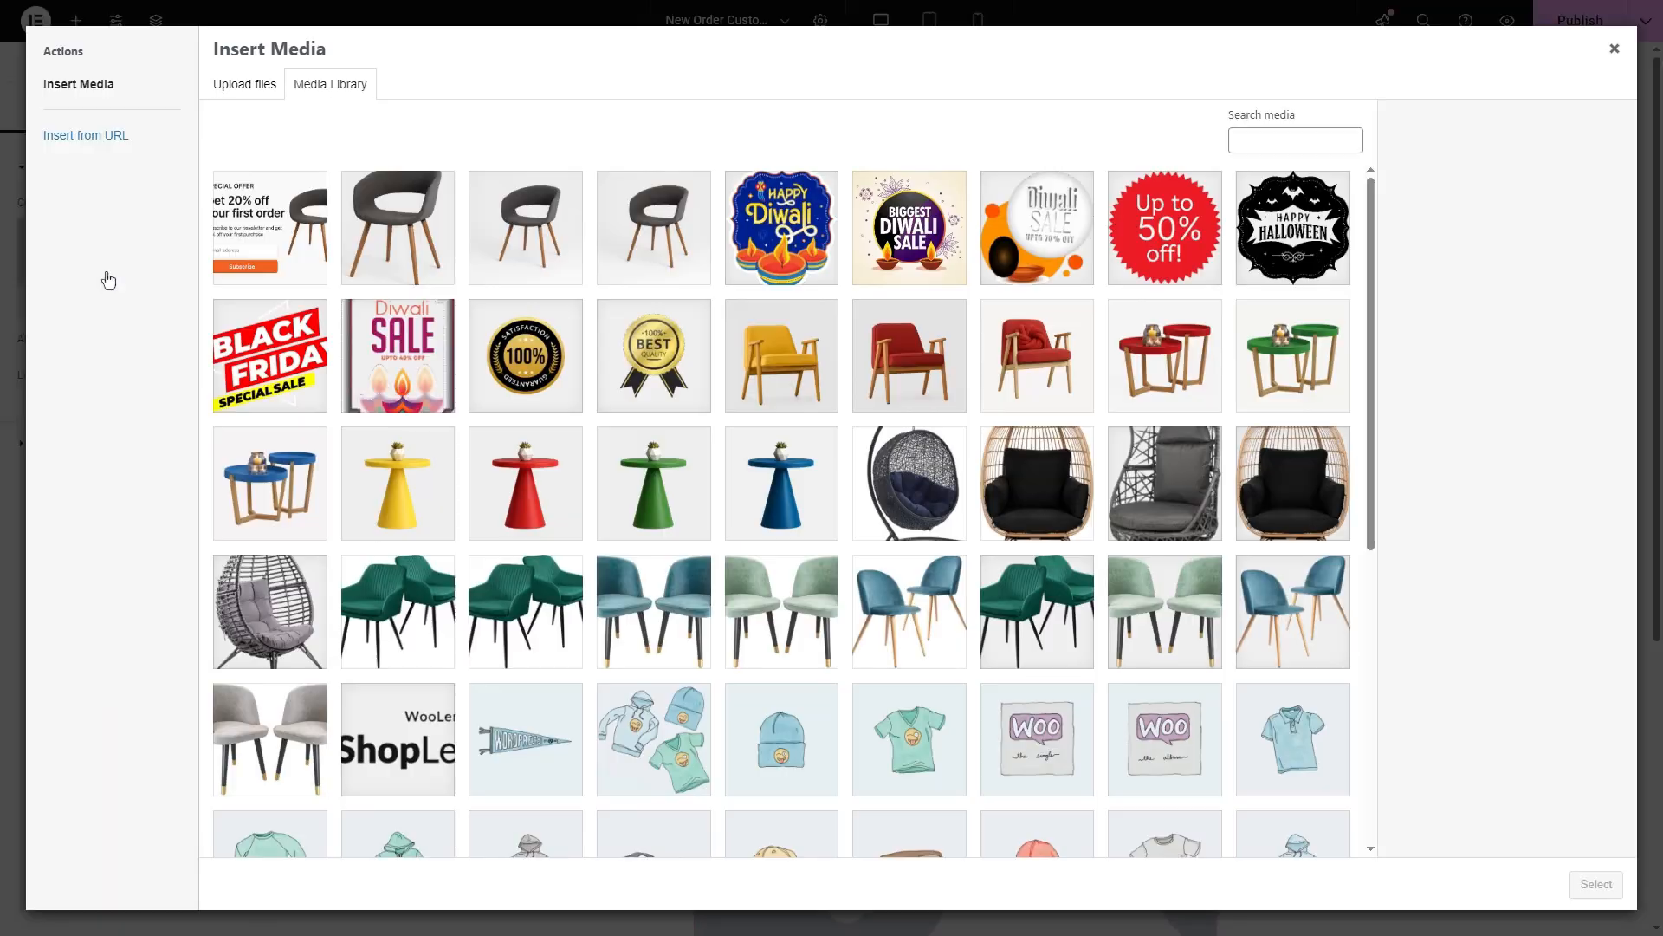
pyautogui.click(269, 246)
pyautogui.click(1597, 884)
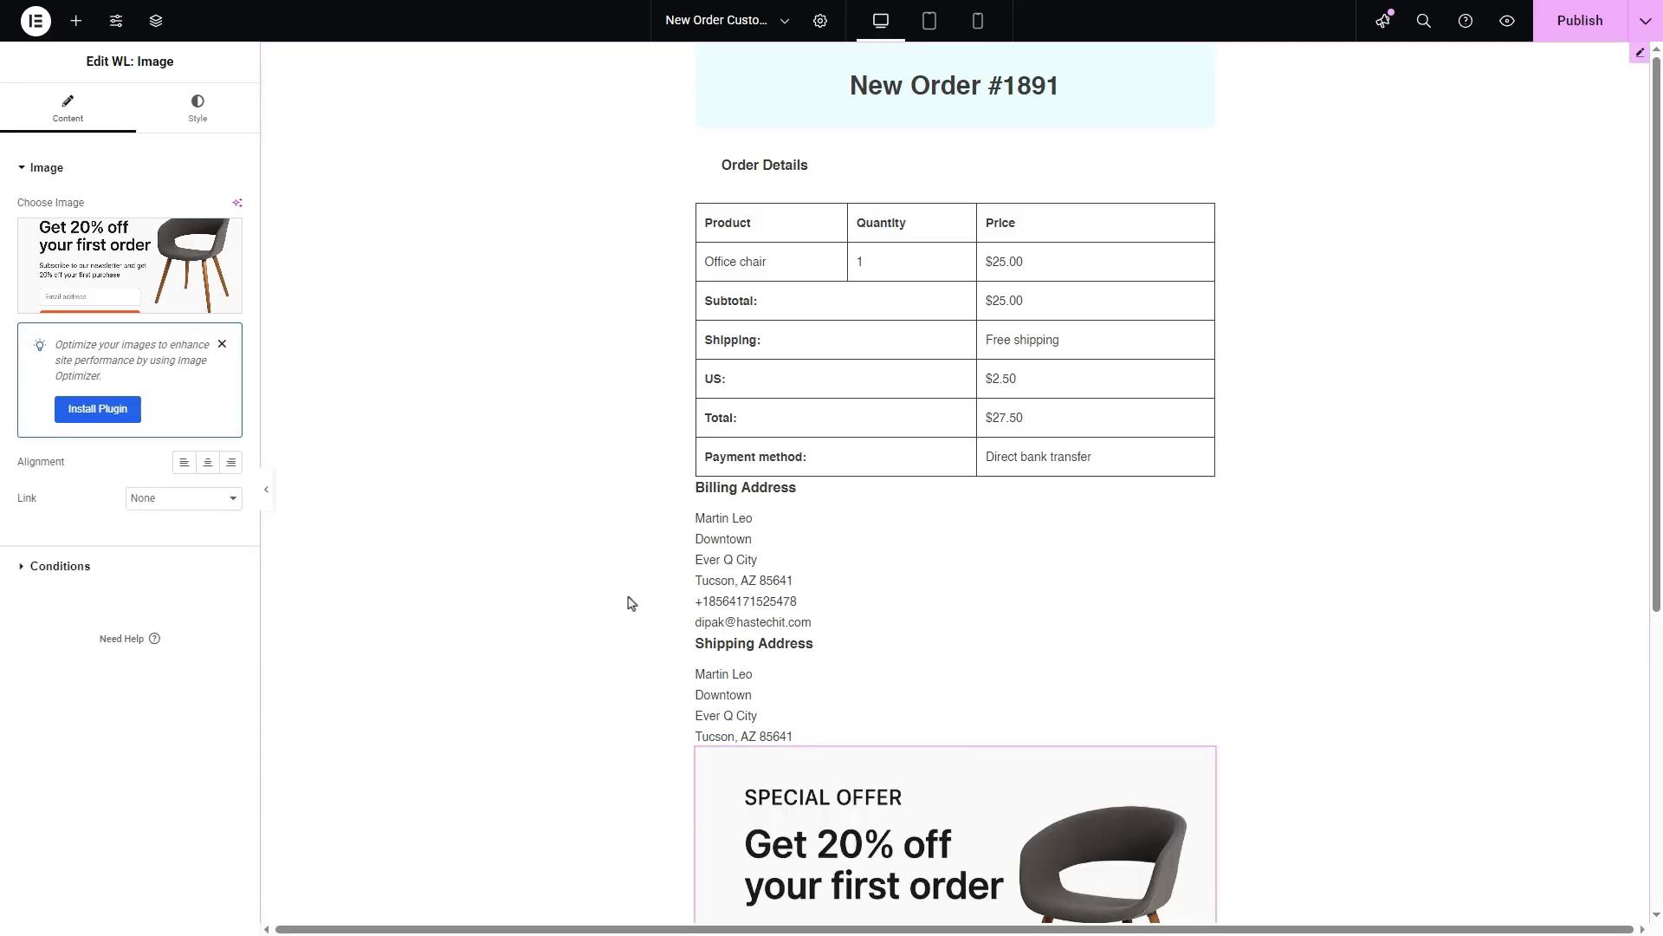
# - Set the banner image wrapper's margins to 30 px top and bottom and 0 px on the sides
pyautogui.click(200, 93)
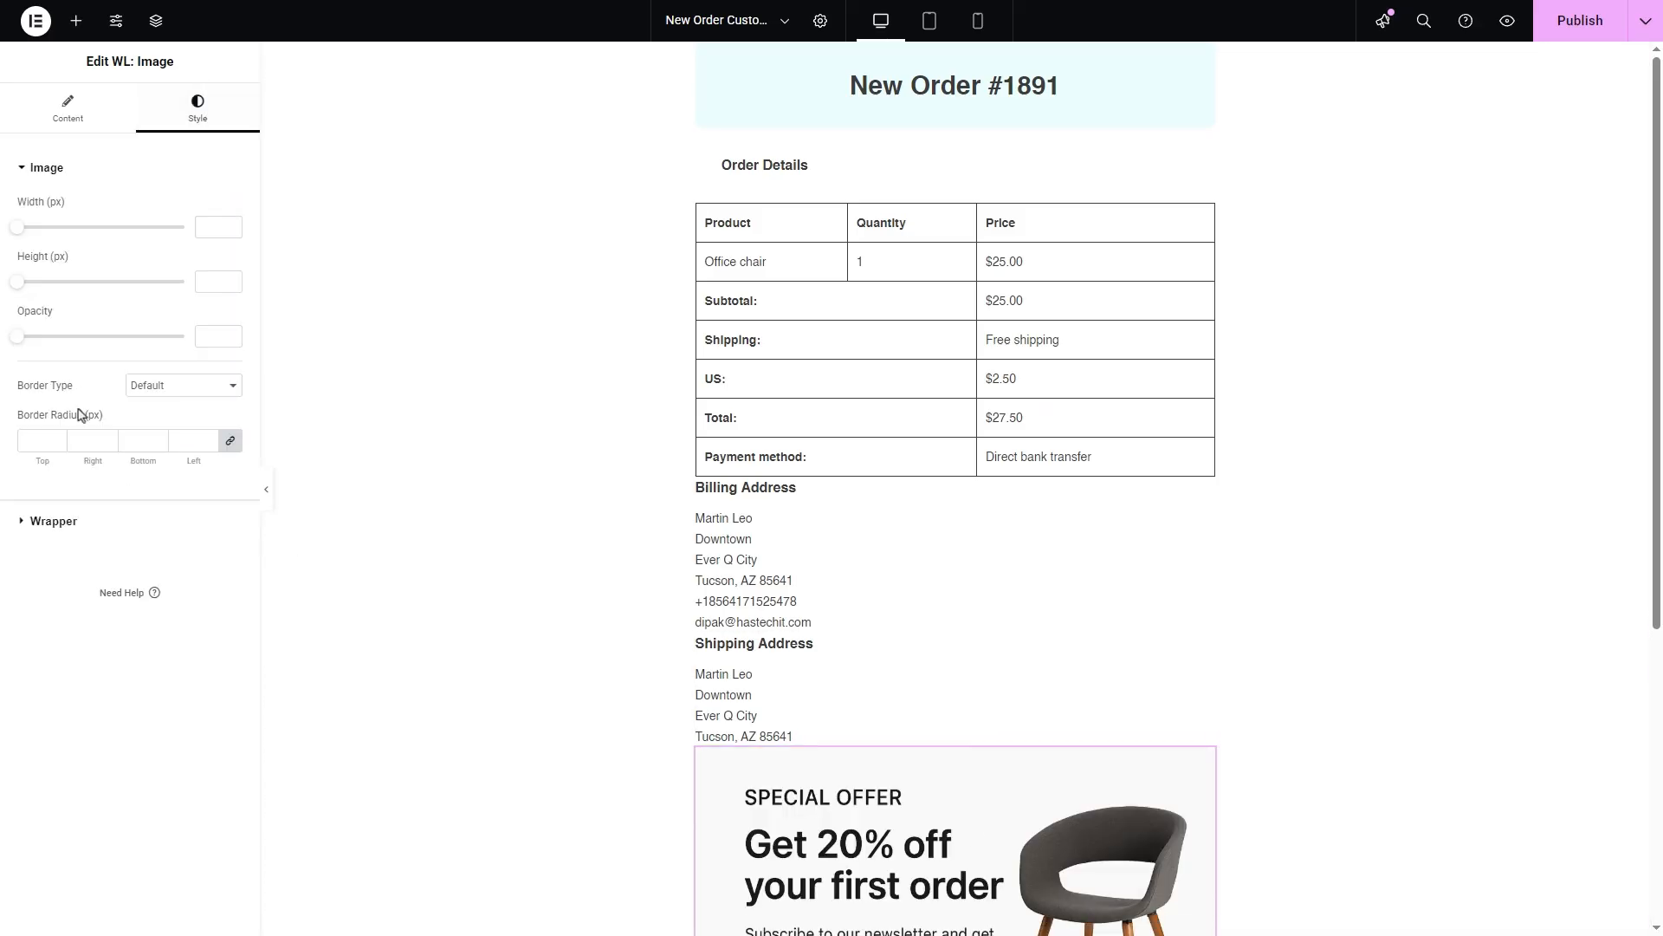
pyautogui.click(23, 530)
pyautogui.click(91, 436)
pyautogui.write('00')
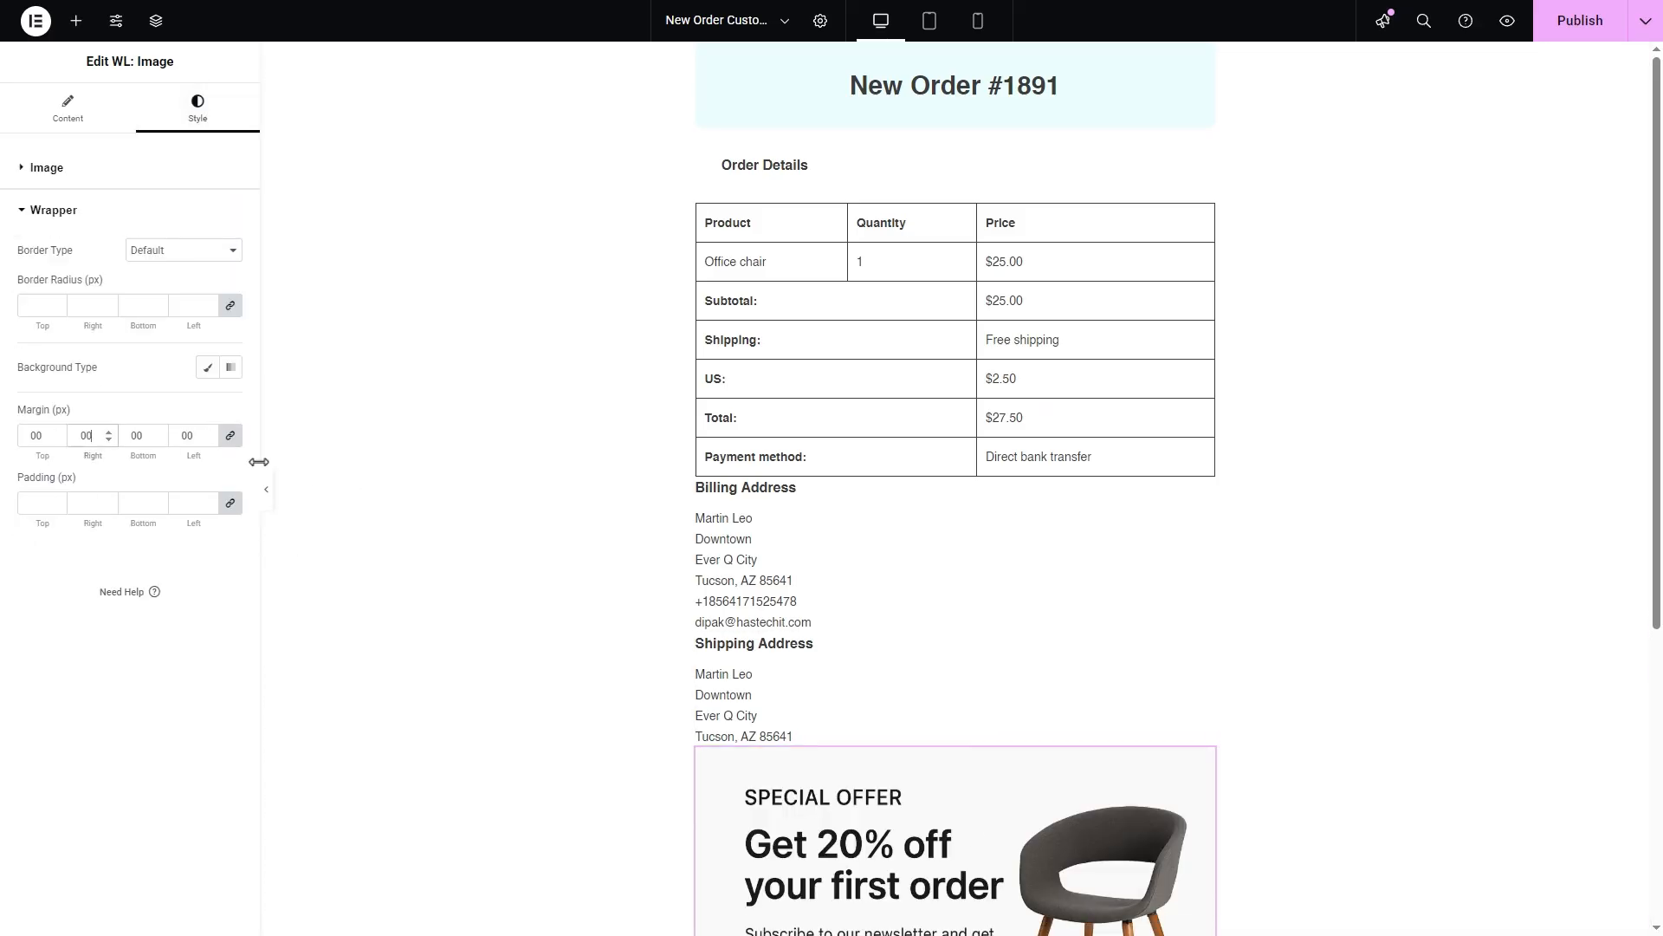
pyautogui.click(231, 435)
pyautogui.moveTo(42, 438); pyautogui.dragTo(2, 446)
pyautogui.write('30')
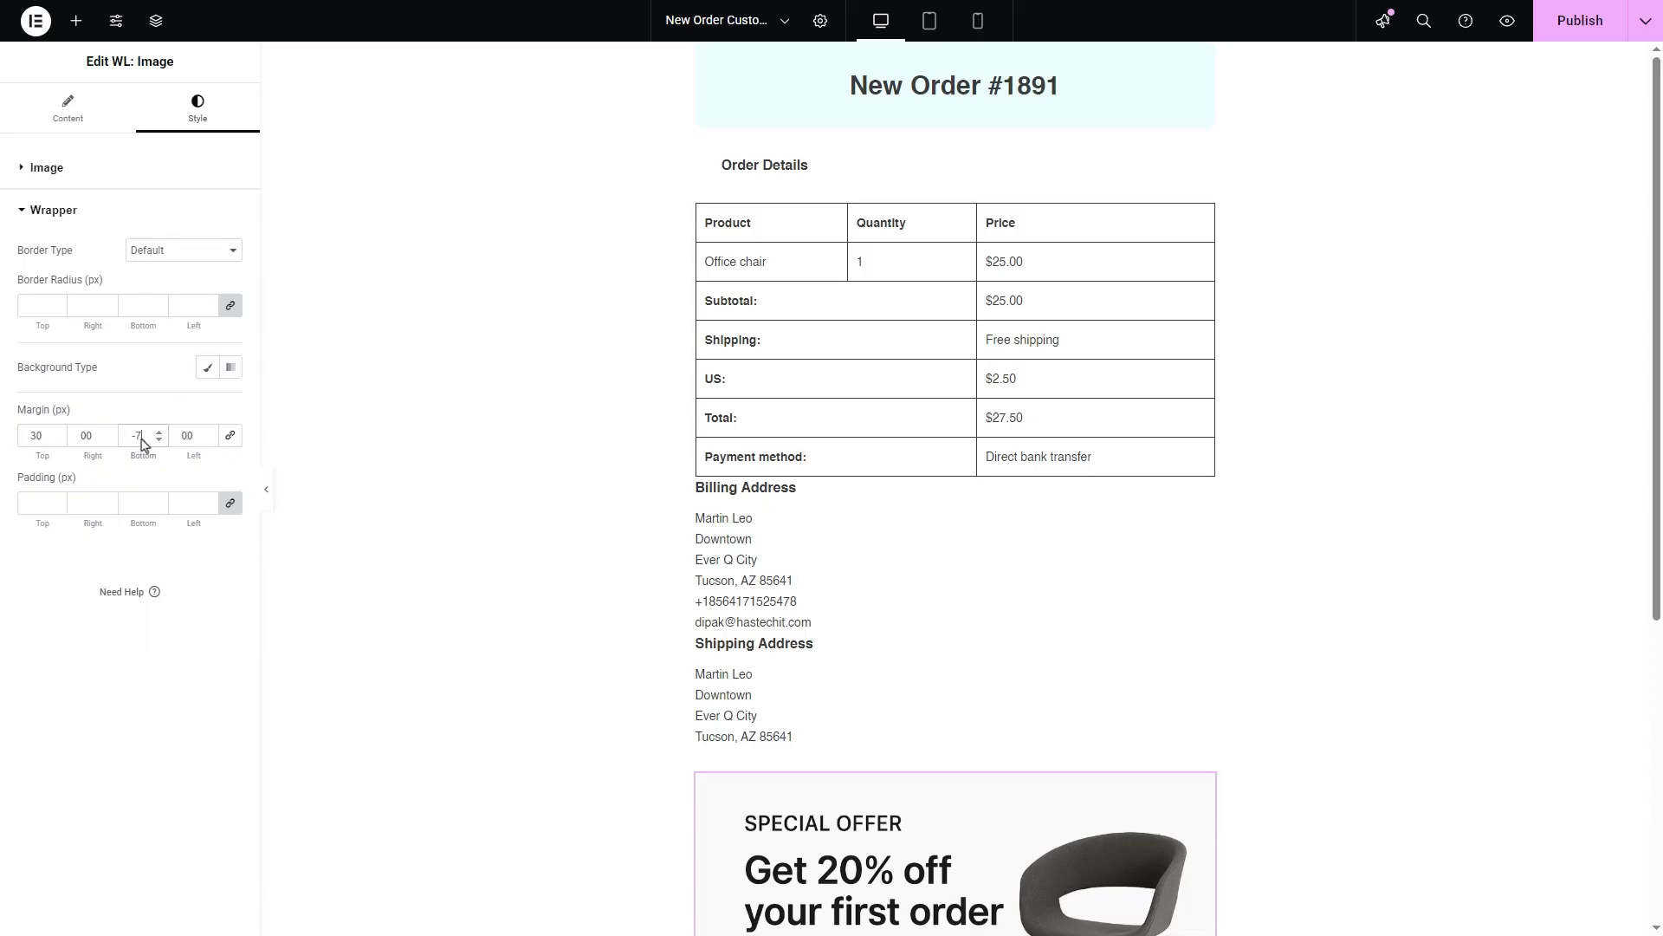
# - Insert a single-column flexbox container below the banner and add a center-aligned WL: Social Icons widget to it
pyautogui.scroll(-5, 429, 509)
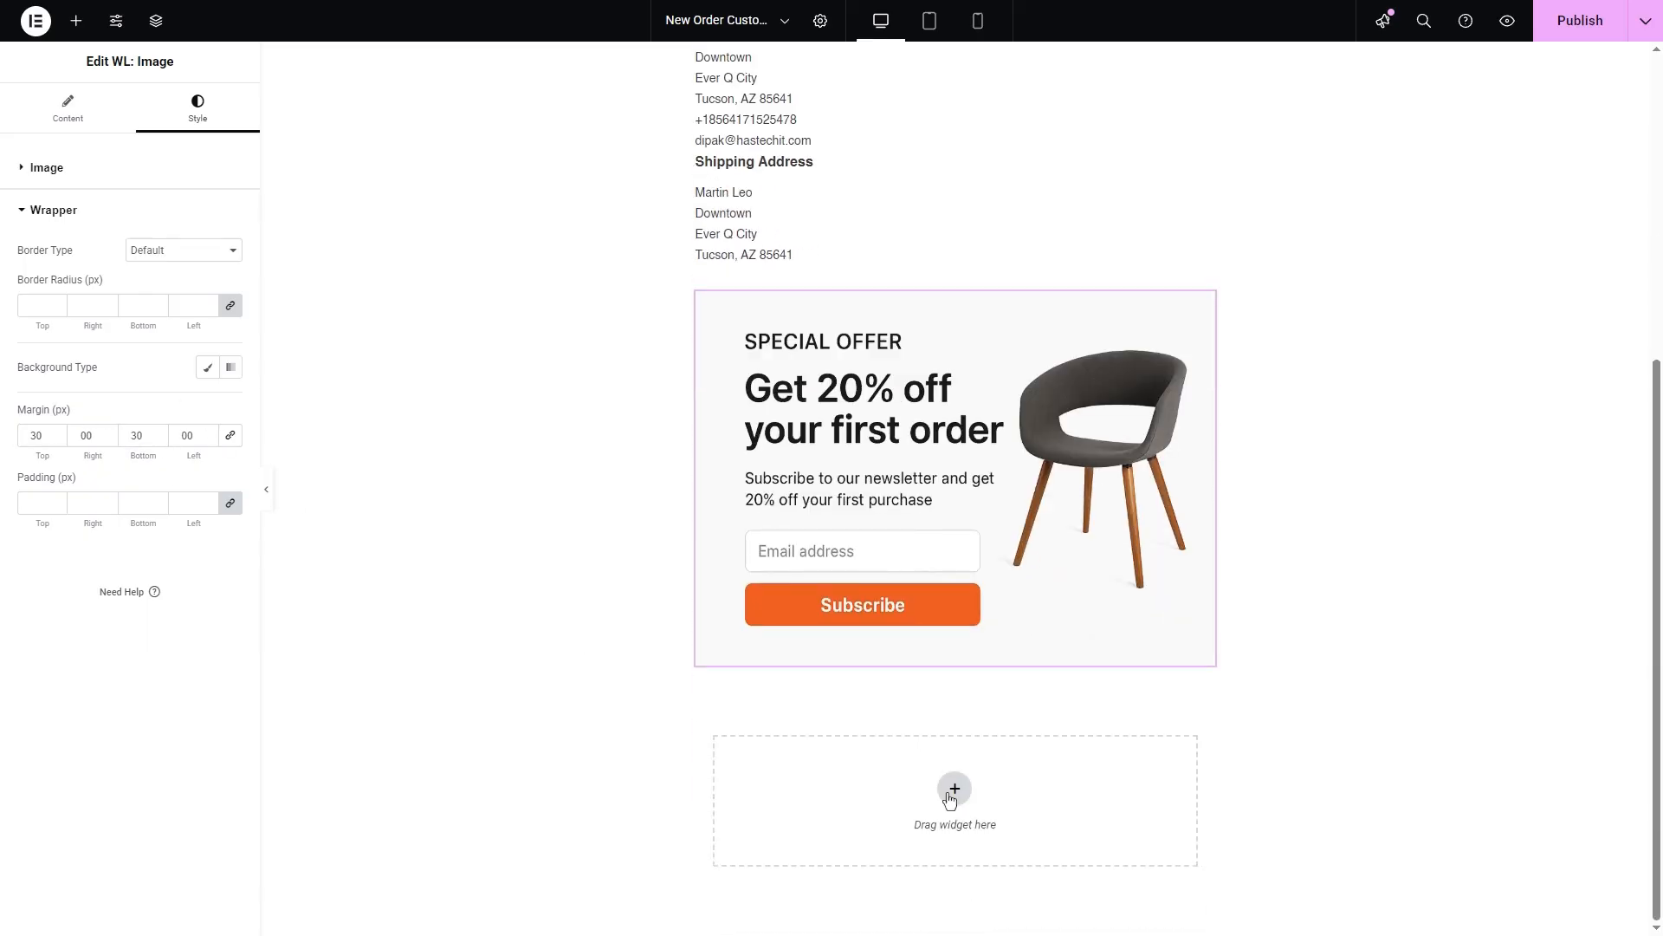
pyautogui.click(955, 790)
pyautogui.click(901, 845)
pyautogui.click(764, 827)
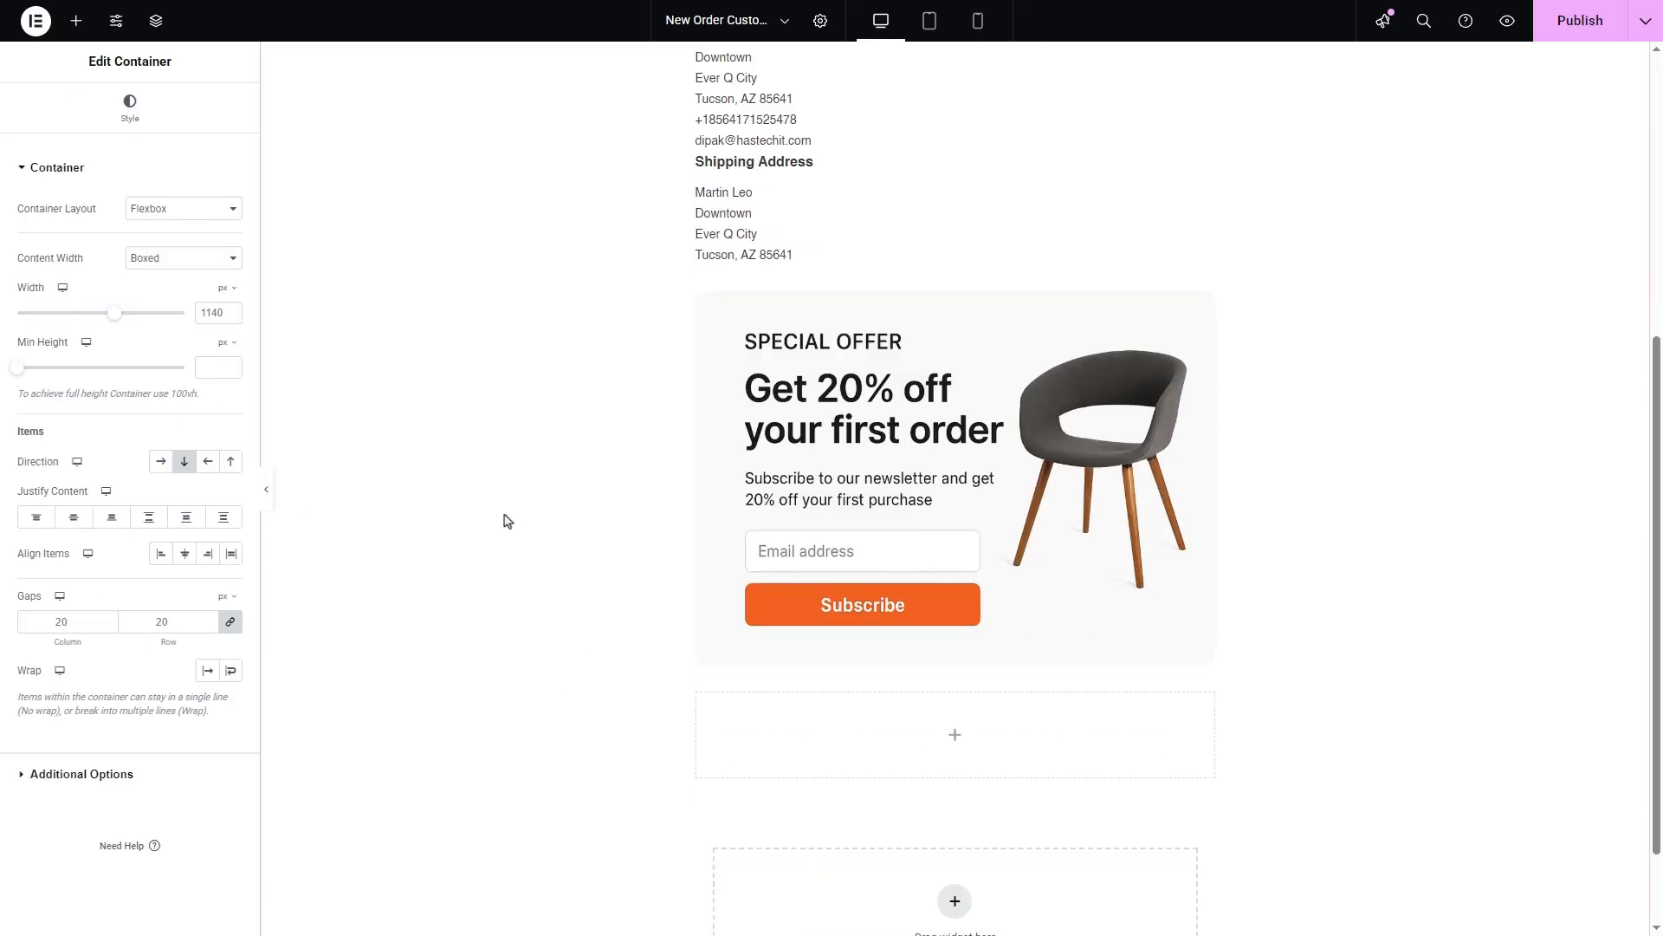
pyautogui.click(76, 21)
pyautogui.moveTo(69, 519); pyautogui.dragTo(876, 737)
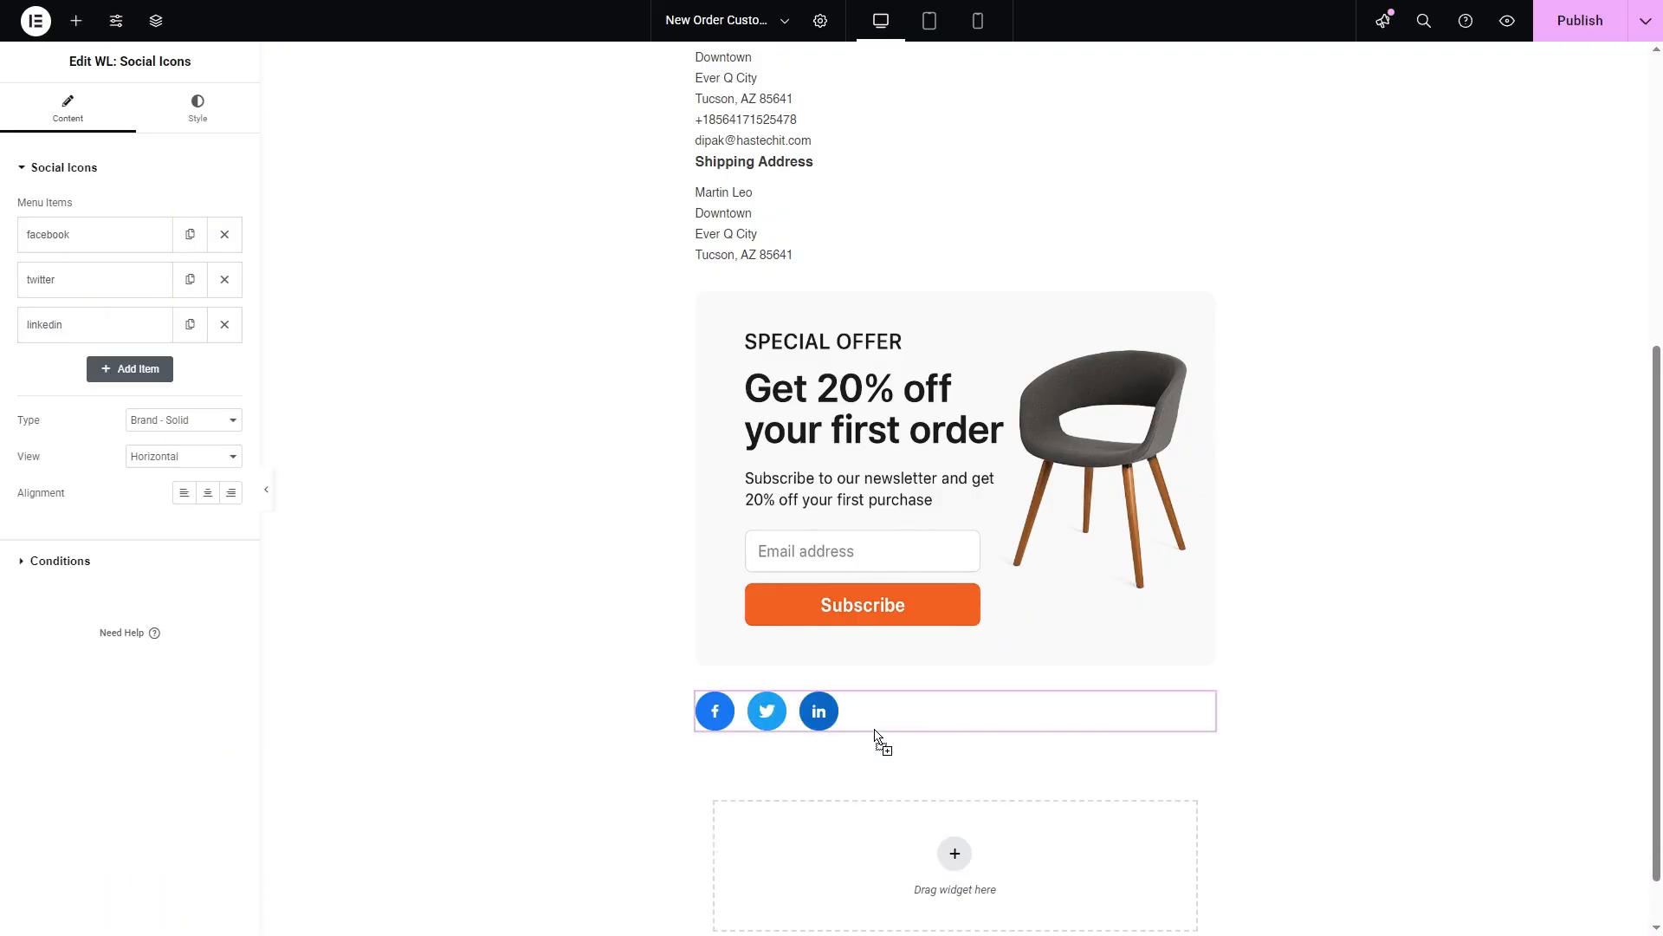
pyautogui.click(207, 492)
# - Add a WL: Text Editor widget below the social icons with the business postal address followed by "Created by ShopLentor"
pyautogui.click(76, 21)
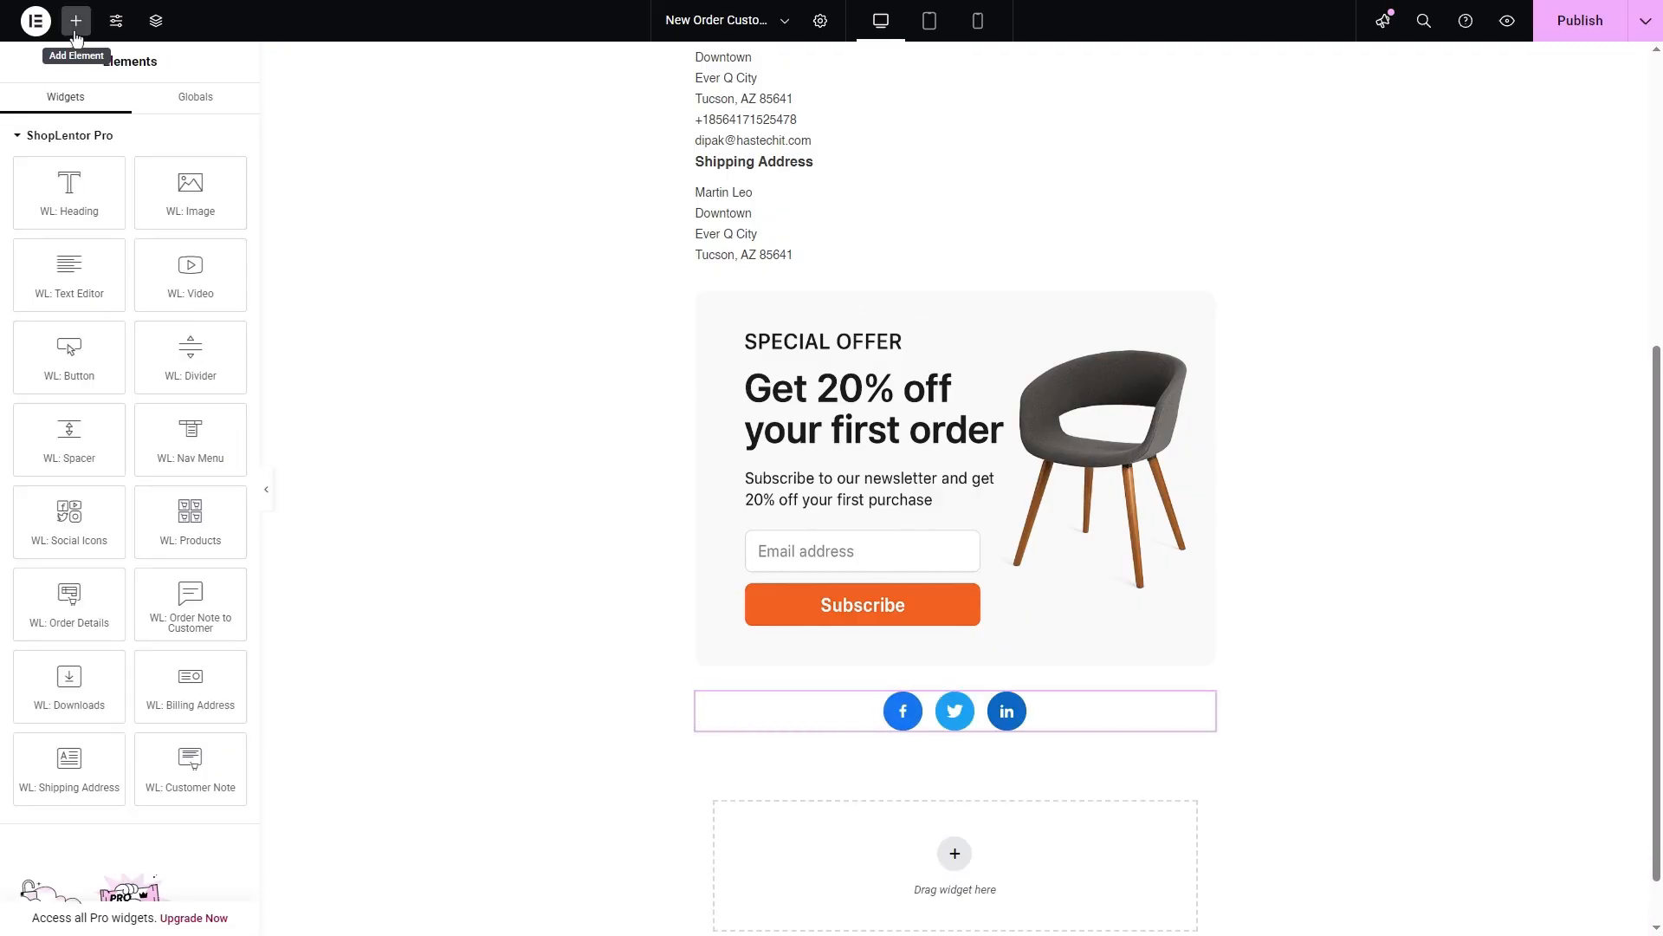
pyautogui.moveTo(66, 277); pyautogui.dragTo(932, 745)
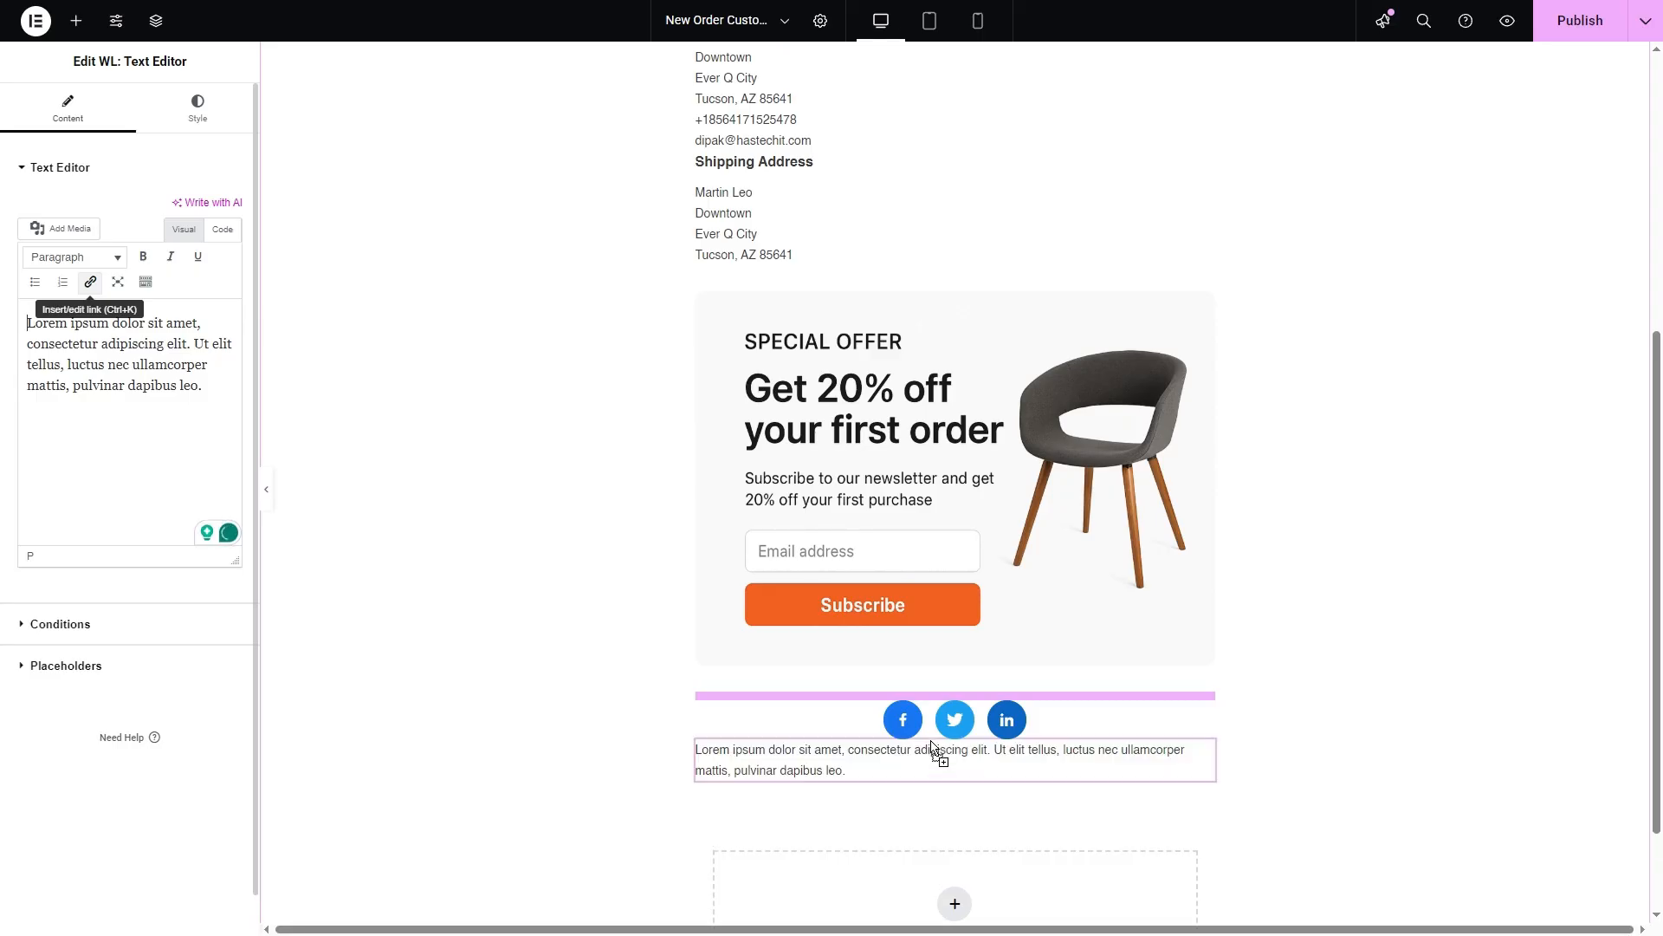
pyautogui.scroll(-1, 899, 758)
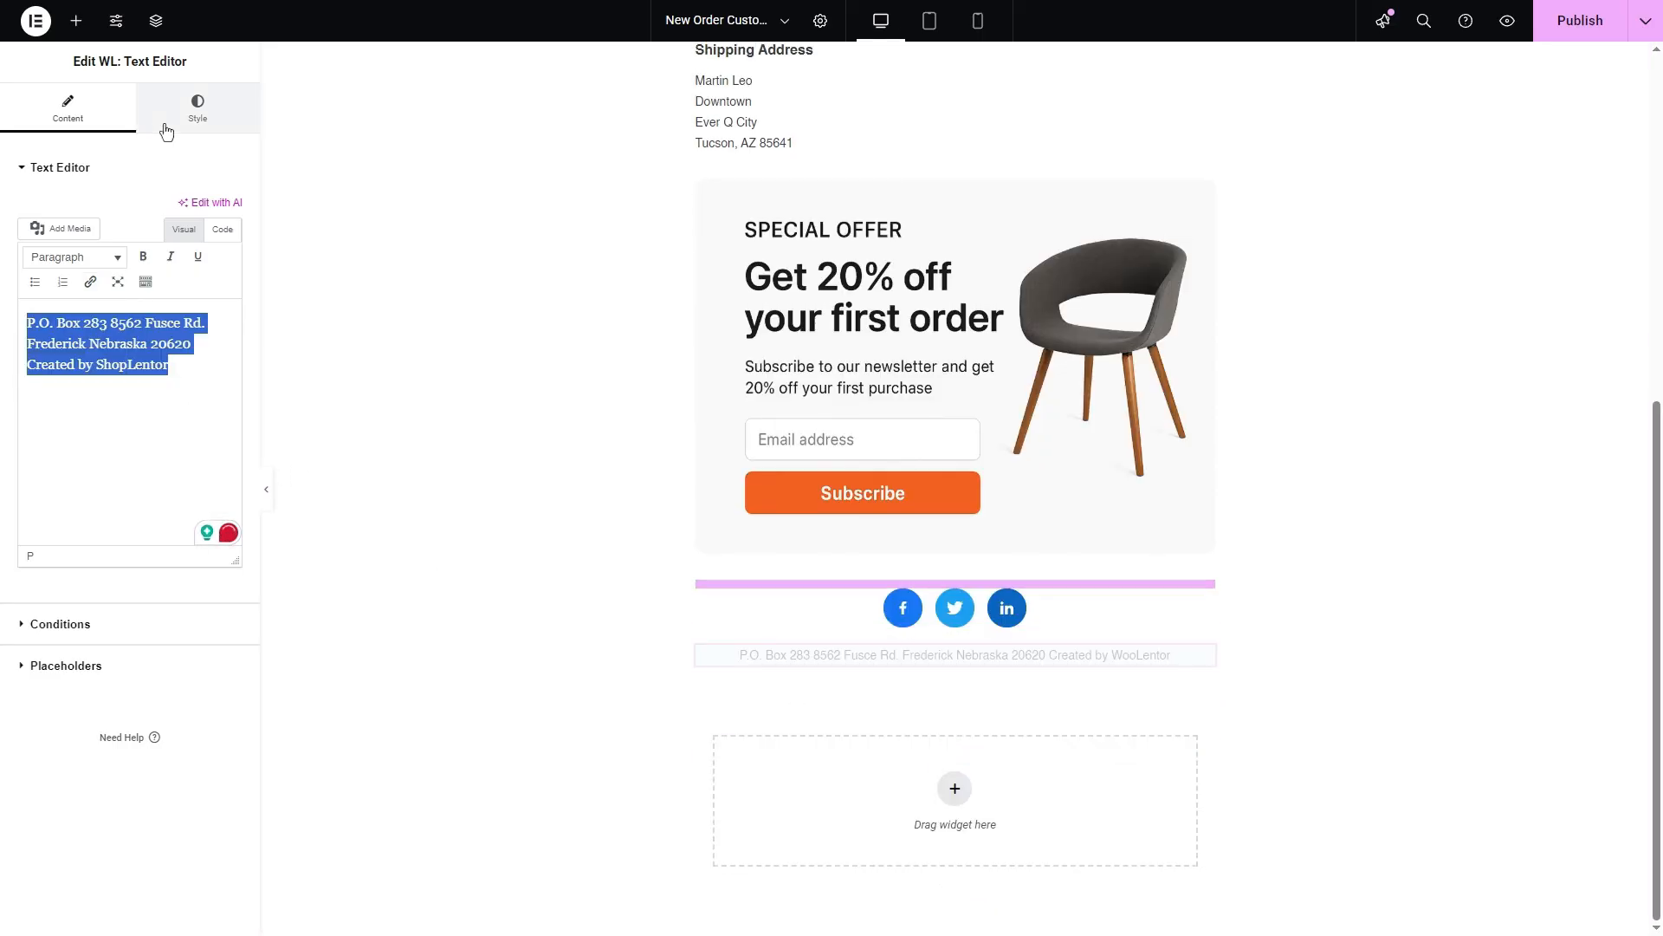
pyautogui.click(104, 419)
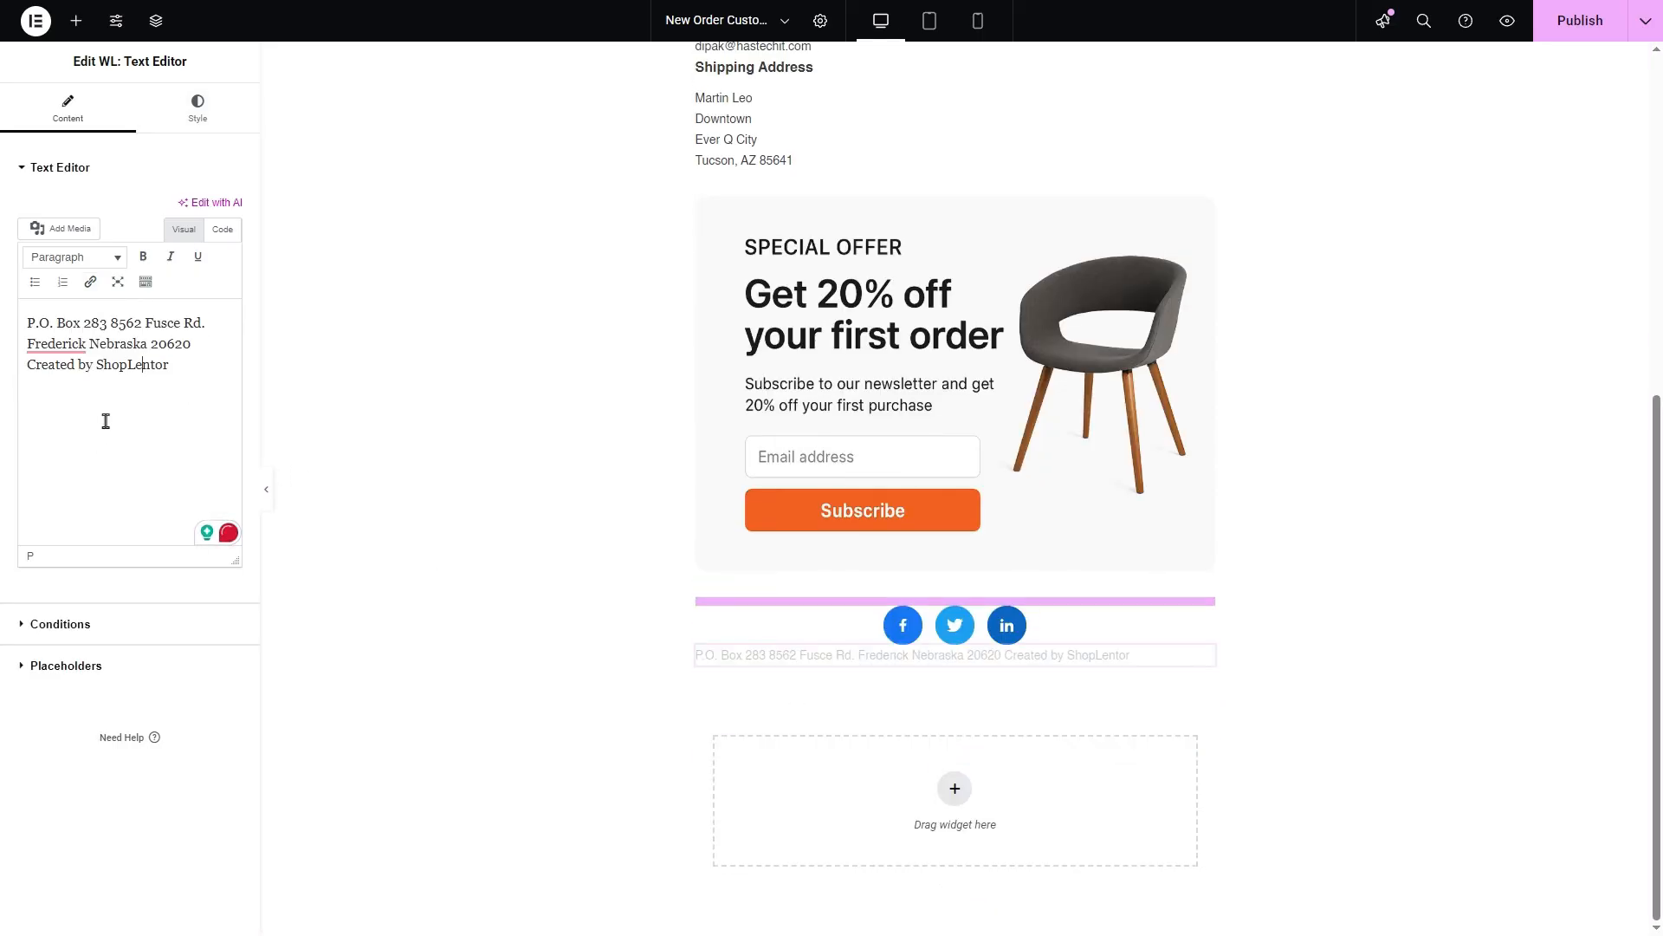
# - Center the footer text and give its wrapper a solid light cyan background
pyautogui.click(196, 113)
pyautogui.click(54, 351)
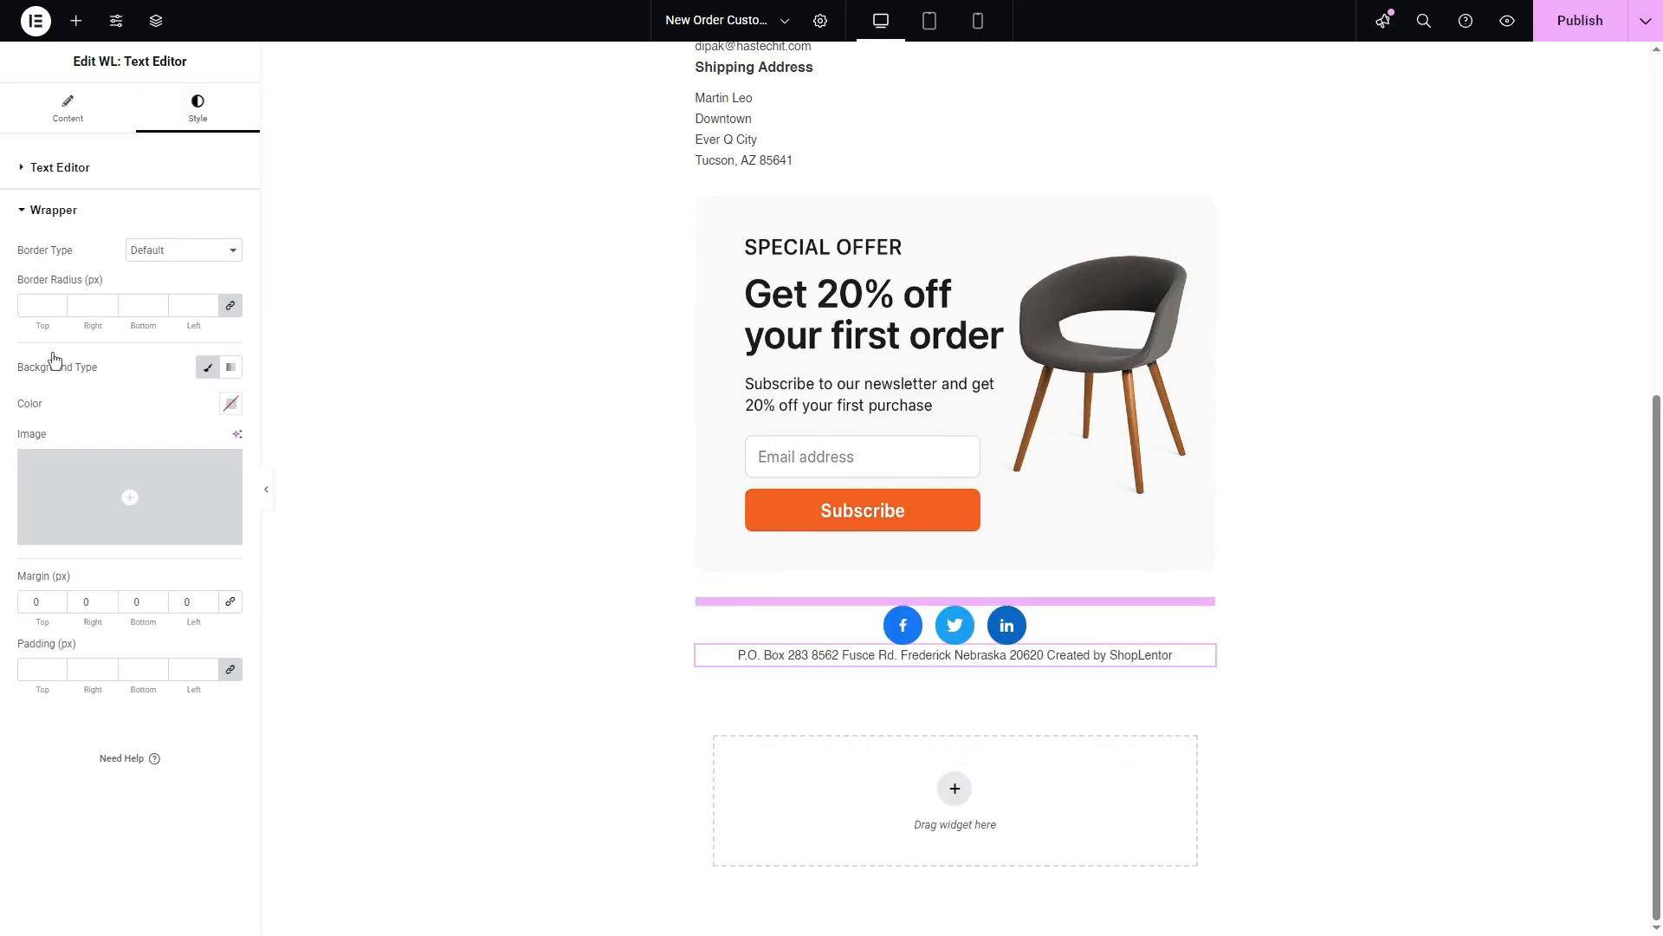
pyautogui.click(231, 404)
pyautogui.hotkey('ctrl', 'v')
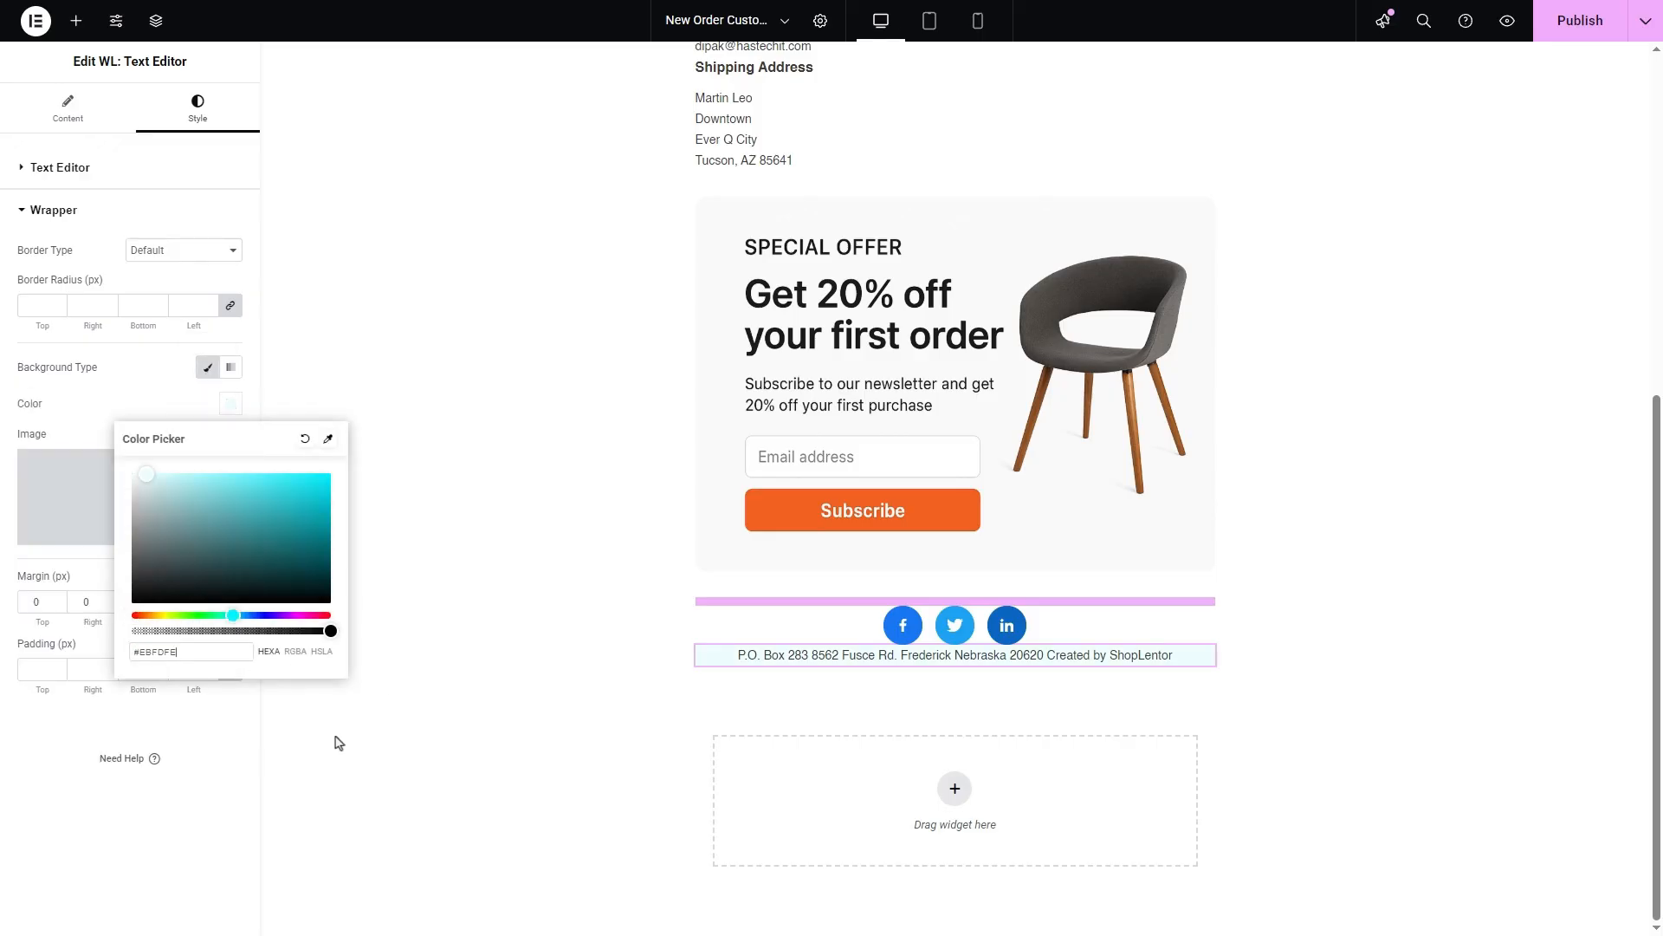
# - Set the footer text wrapper's top margin to 20 px and its padding to 30 px on all sides
pyautogui.click(336, 736)
pyautogui.write('20')
pyautogui.click(41, 670)
pyautogui.write('30')
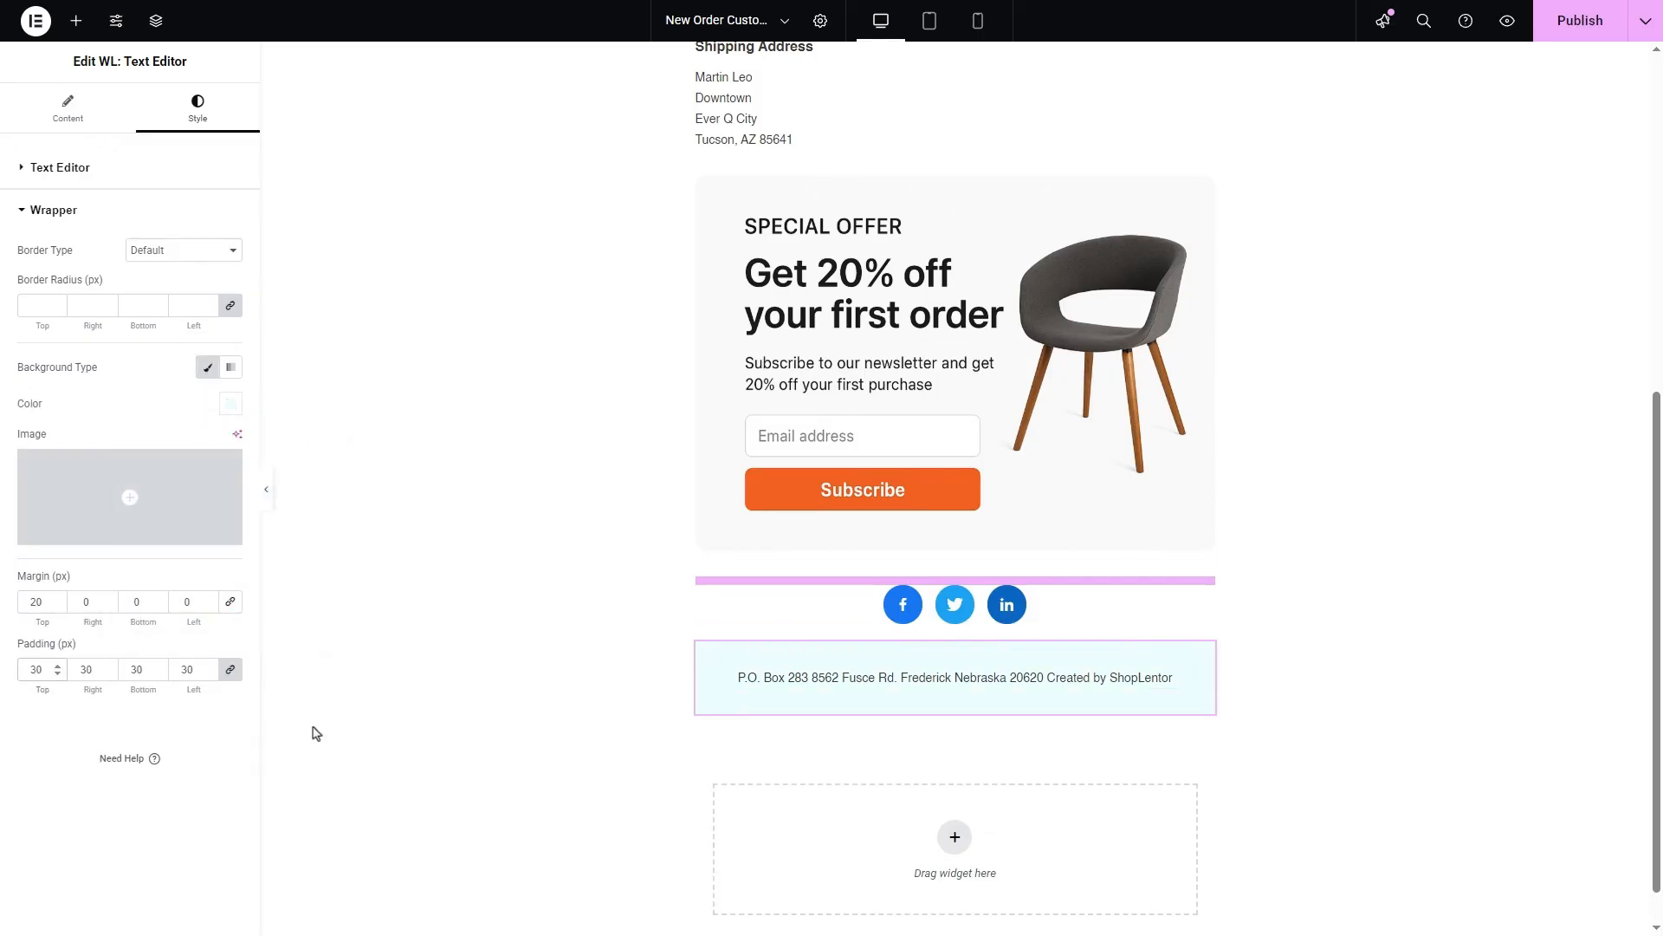
pyautogui.click(482, 533)
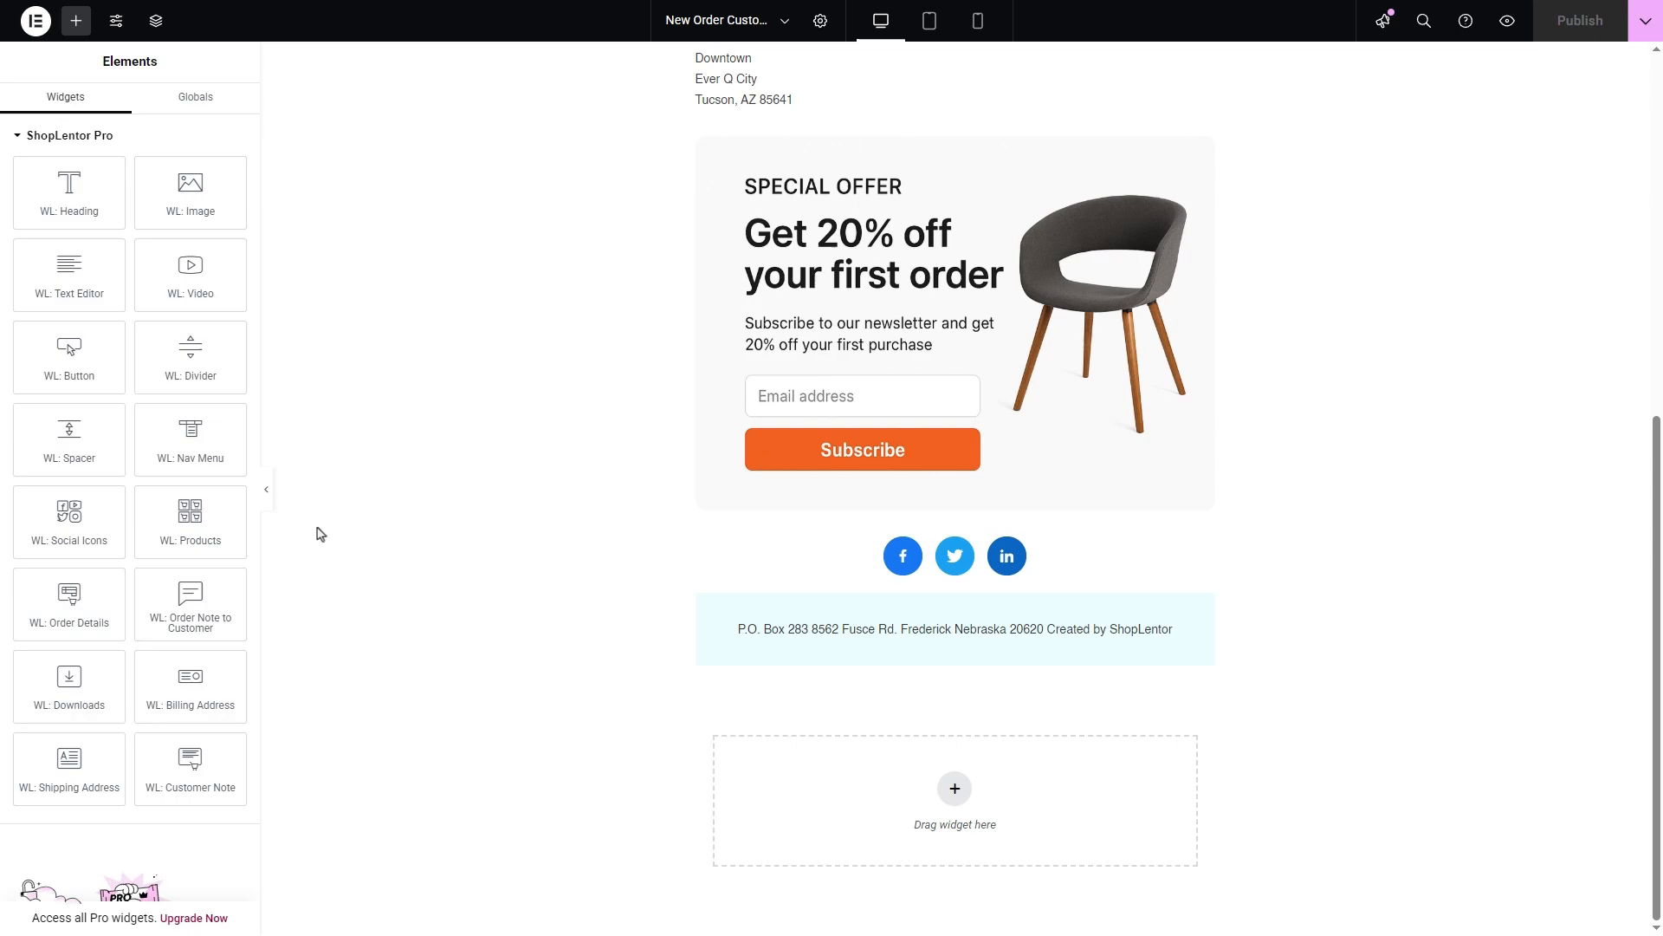
# - Add a WL: Products widget below the footer text and set its wrapper margin to 10 px and padding to 20 px
pyautogui.moveTo(190, 520); pyautogui.dragTo(952, 788)
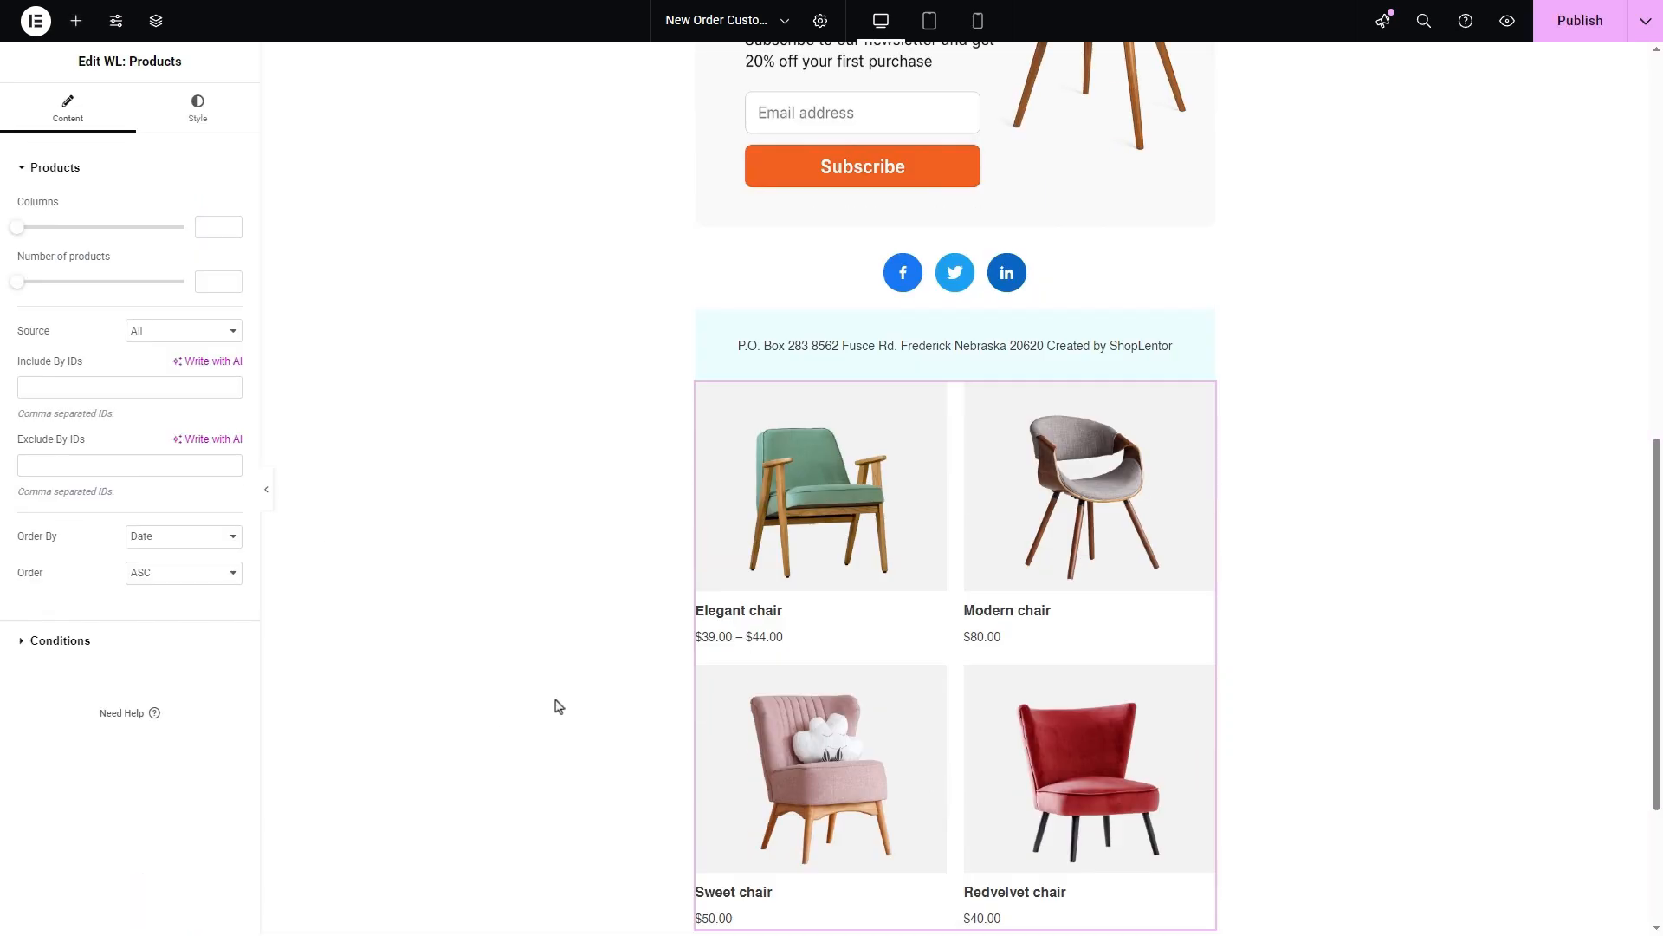
pyautogui.click(198, 111)
pyautogui.click(50, 897)
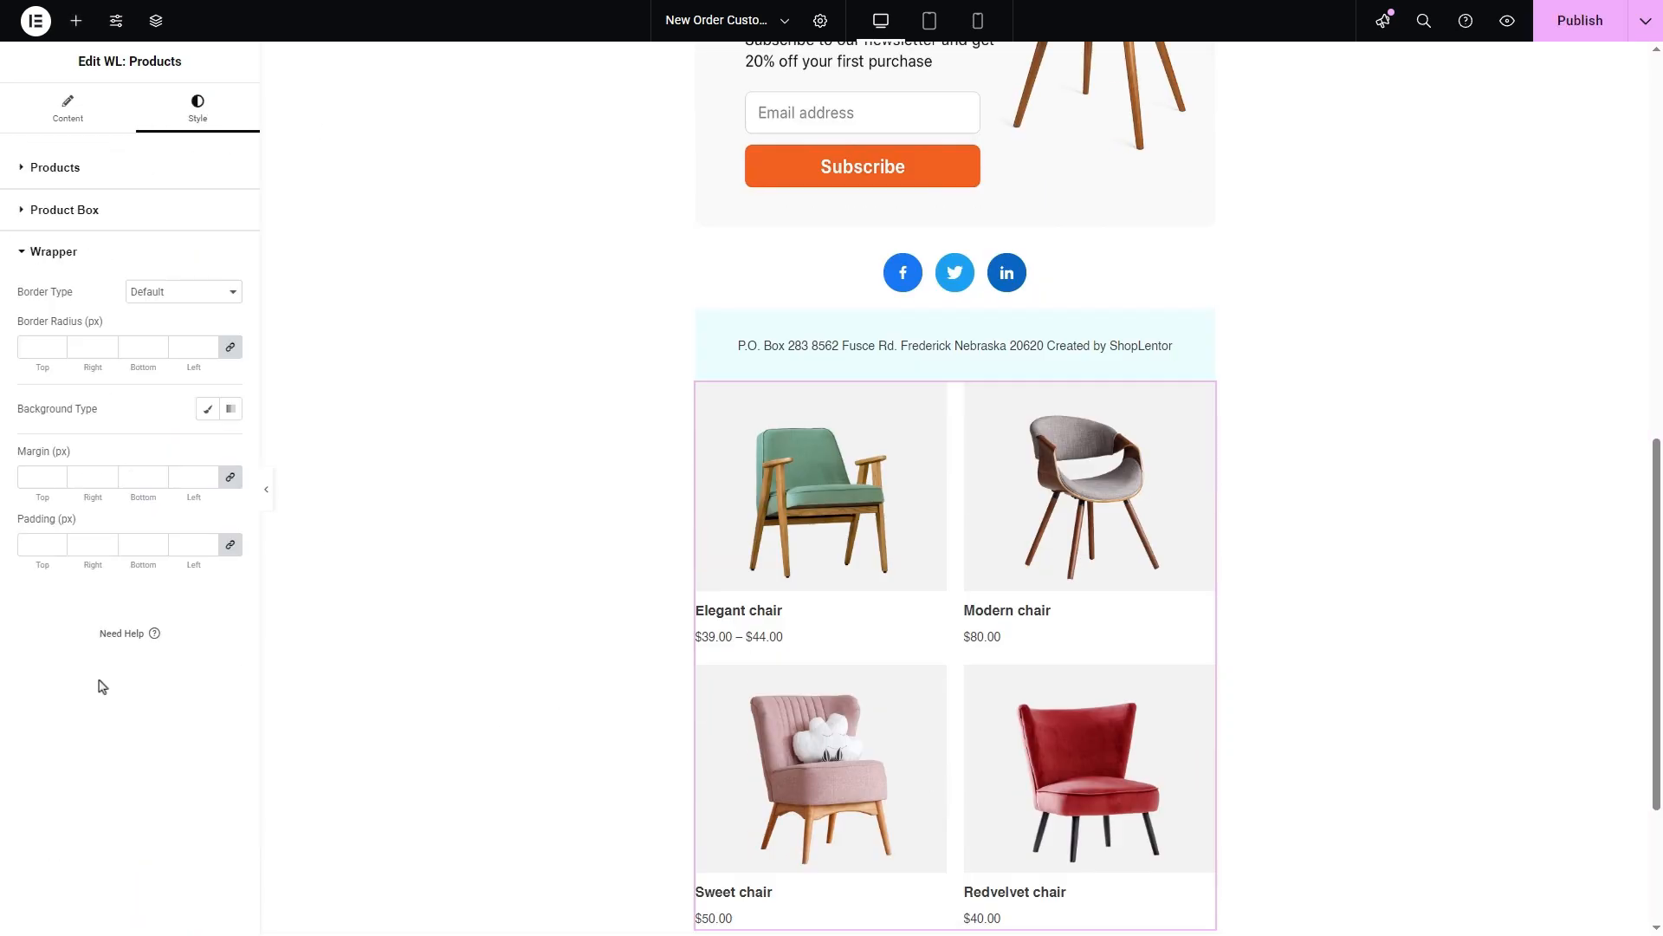
pyautogui.write('10')
pyautogui.click(48, 542)
pyautogui.write('20')
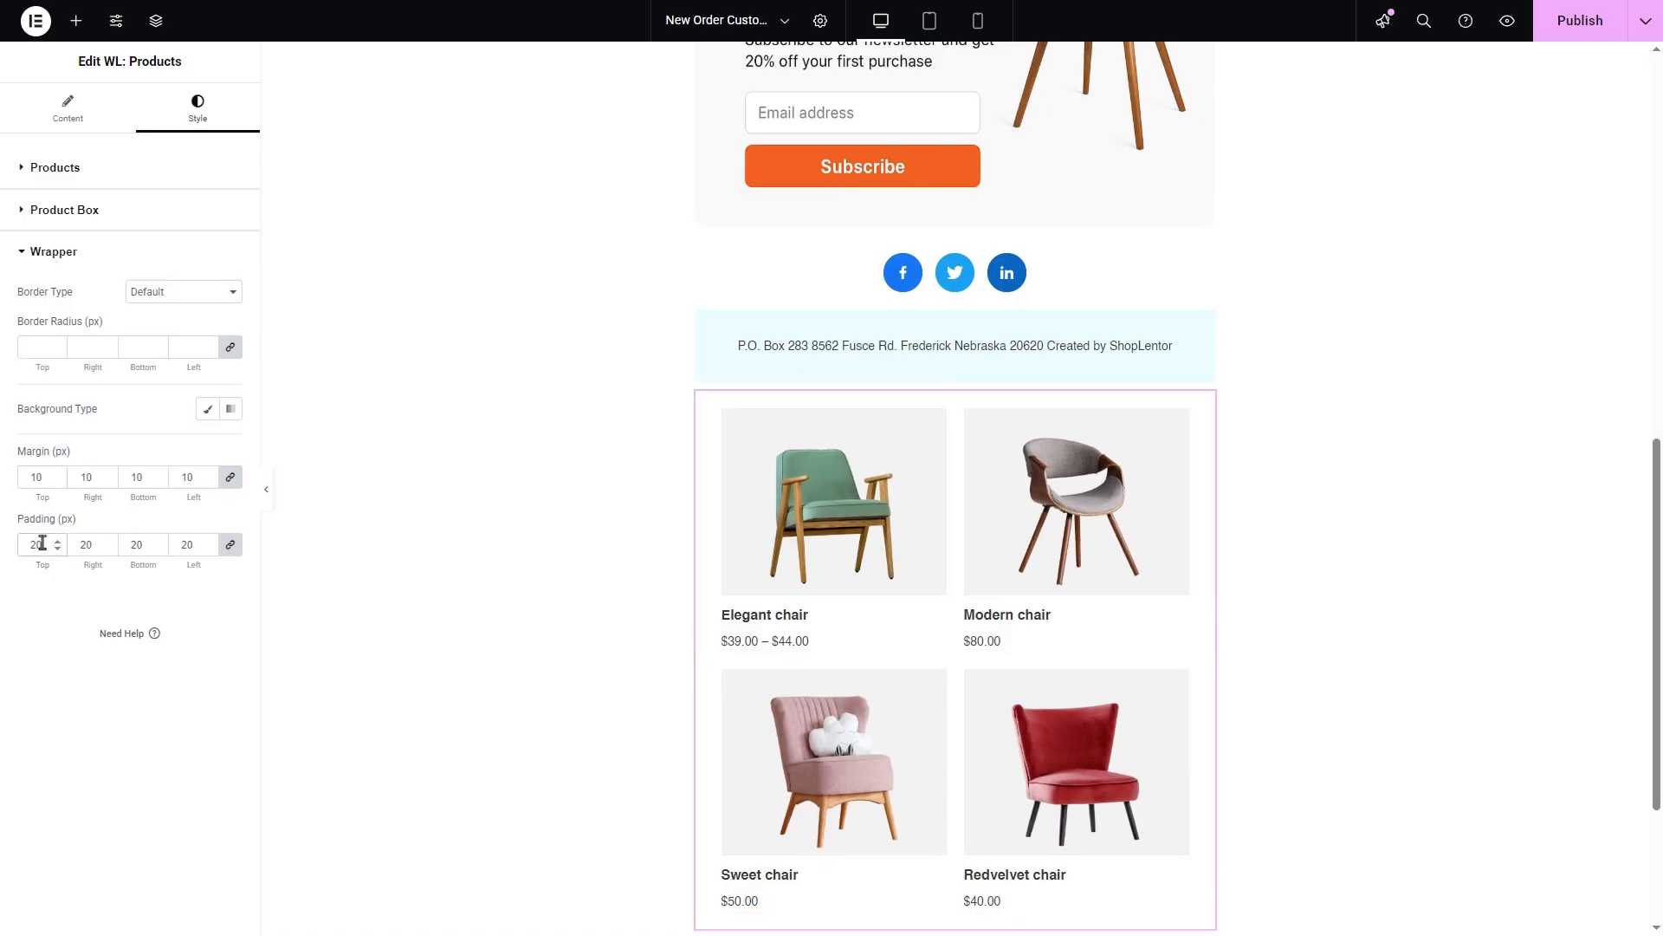
# - Insert another single-column flexbox container below the products grid
pyautogui.scroll(-3, 705, 716)
pyautogui.click(951, 786)
pyautogui.click(861, 830)
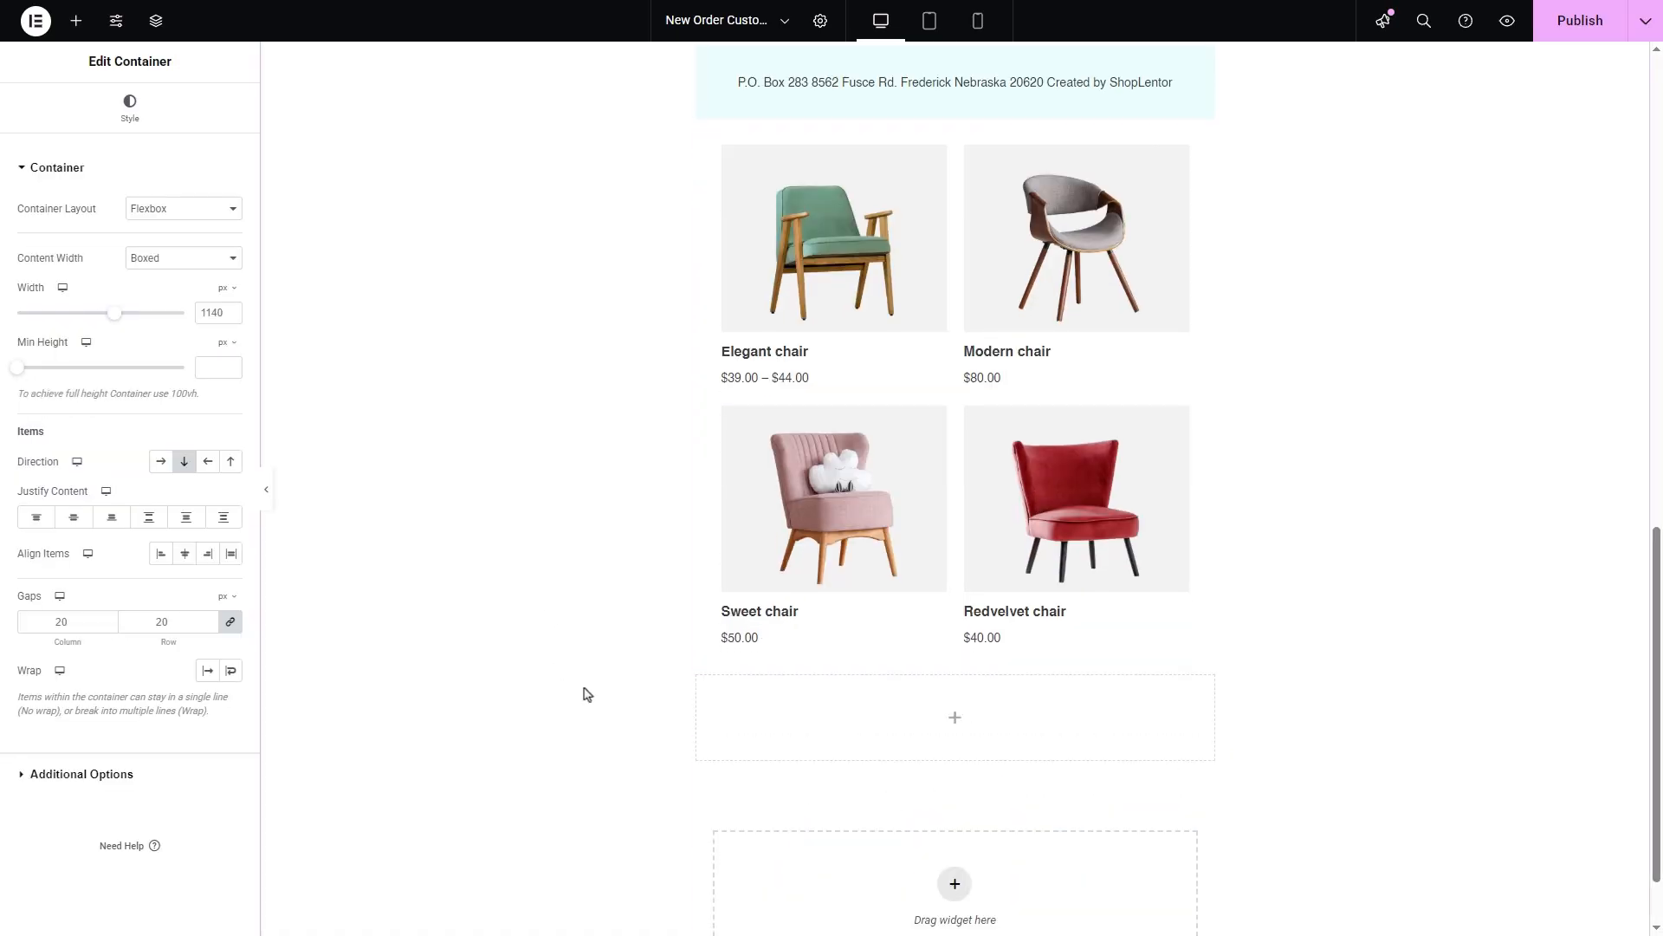
# - Add a WL: Video widget to the empty container below the products grid and replace its YouTube link with the ShopLentor video's
pyautogui.click(78, 20)
pyautogui.moveTo(190, 275); pyautogui.dragTo(840, 709)
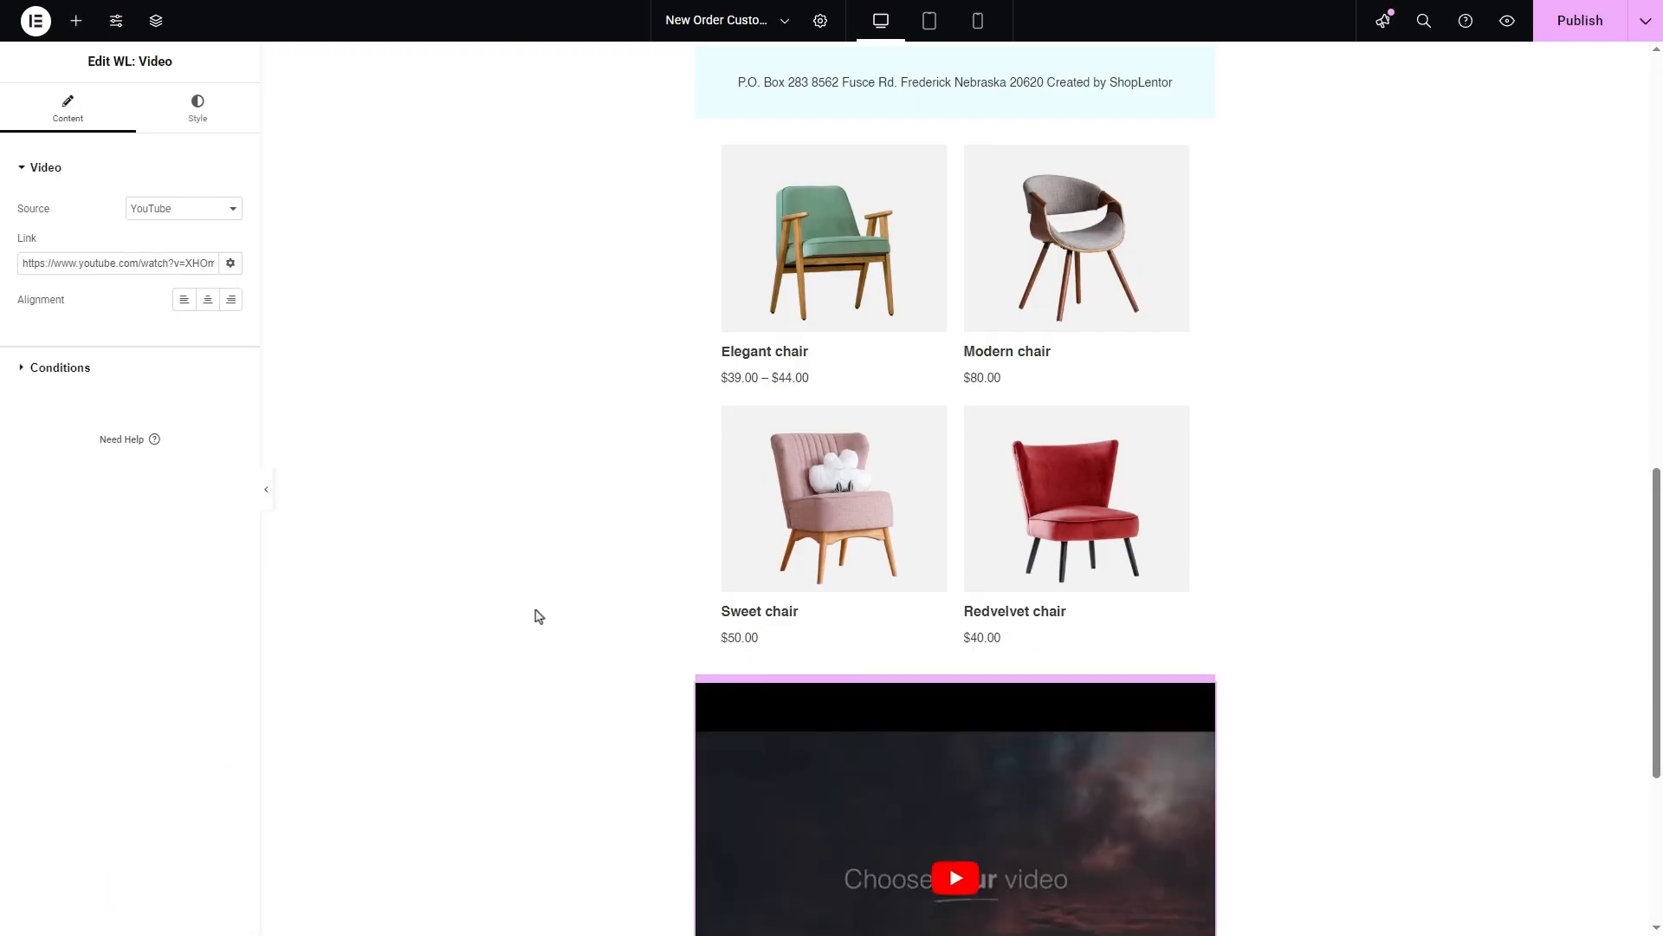
pyautogui.click(159, 205)
pyautogui.click(204, 267)
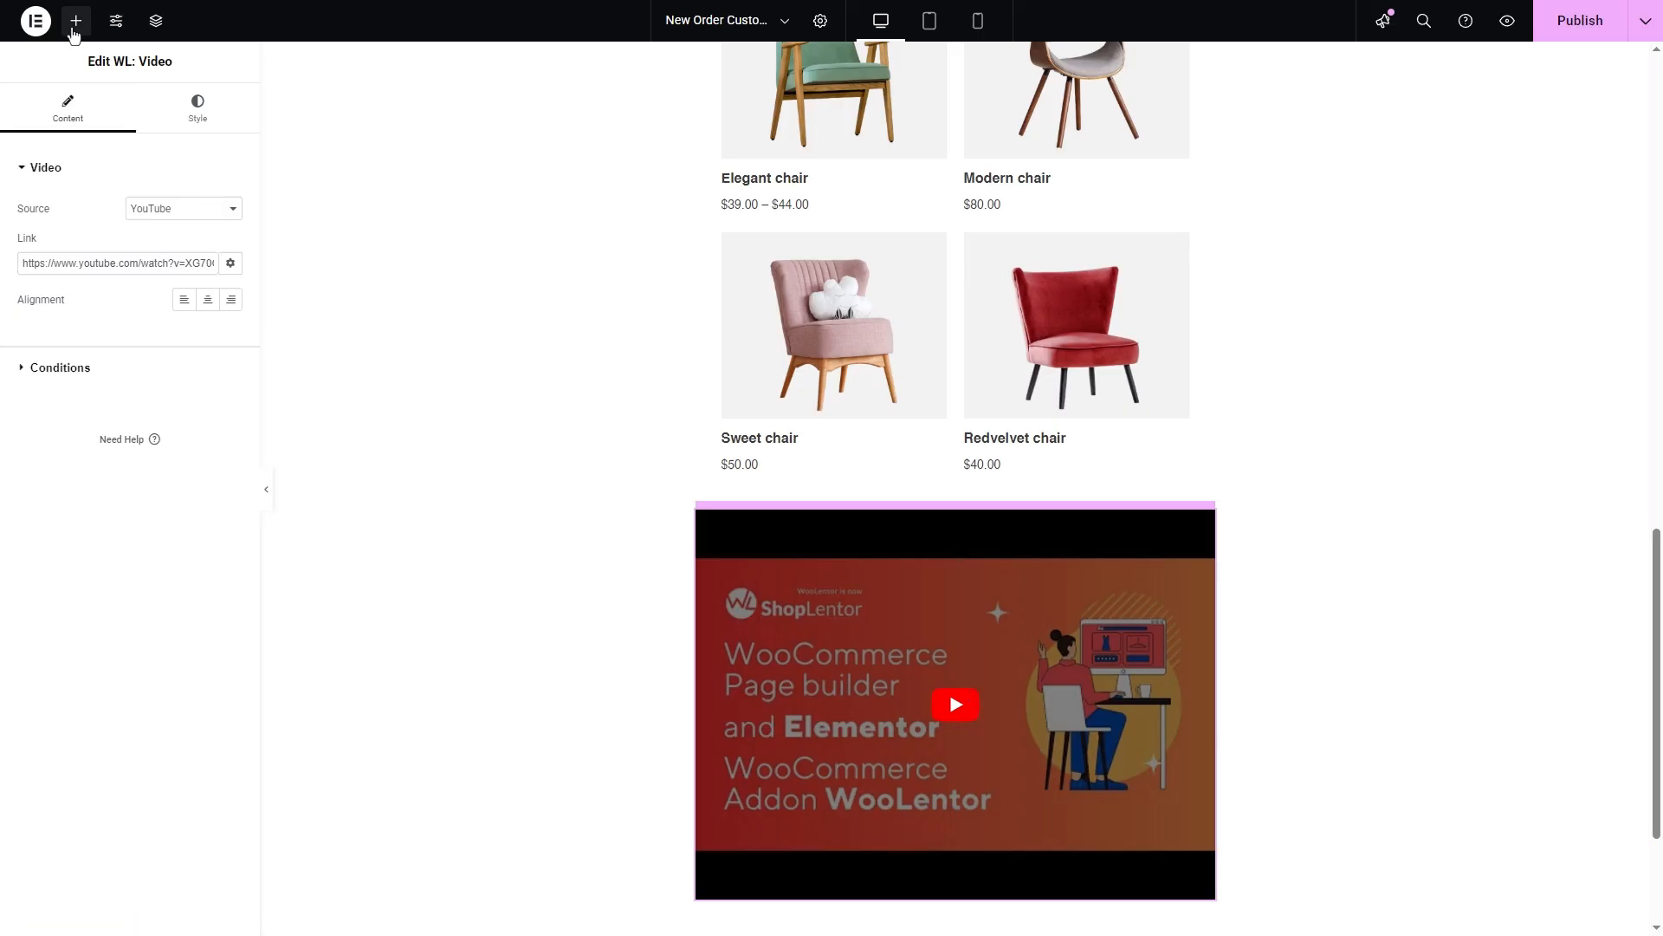
# - Insert another single-column flexbox container below the video
pyautogui.click(74, 33)
pyautogui.scroll(-3, 954, 780)
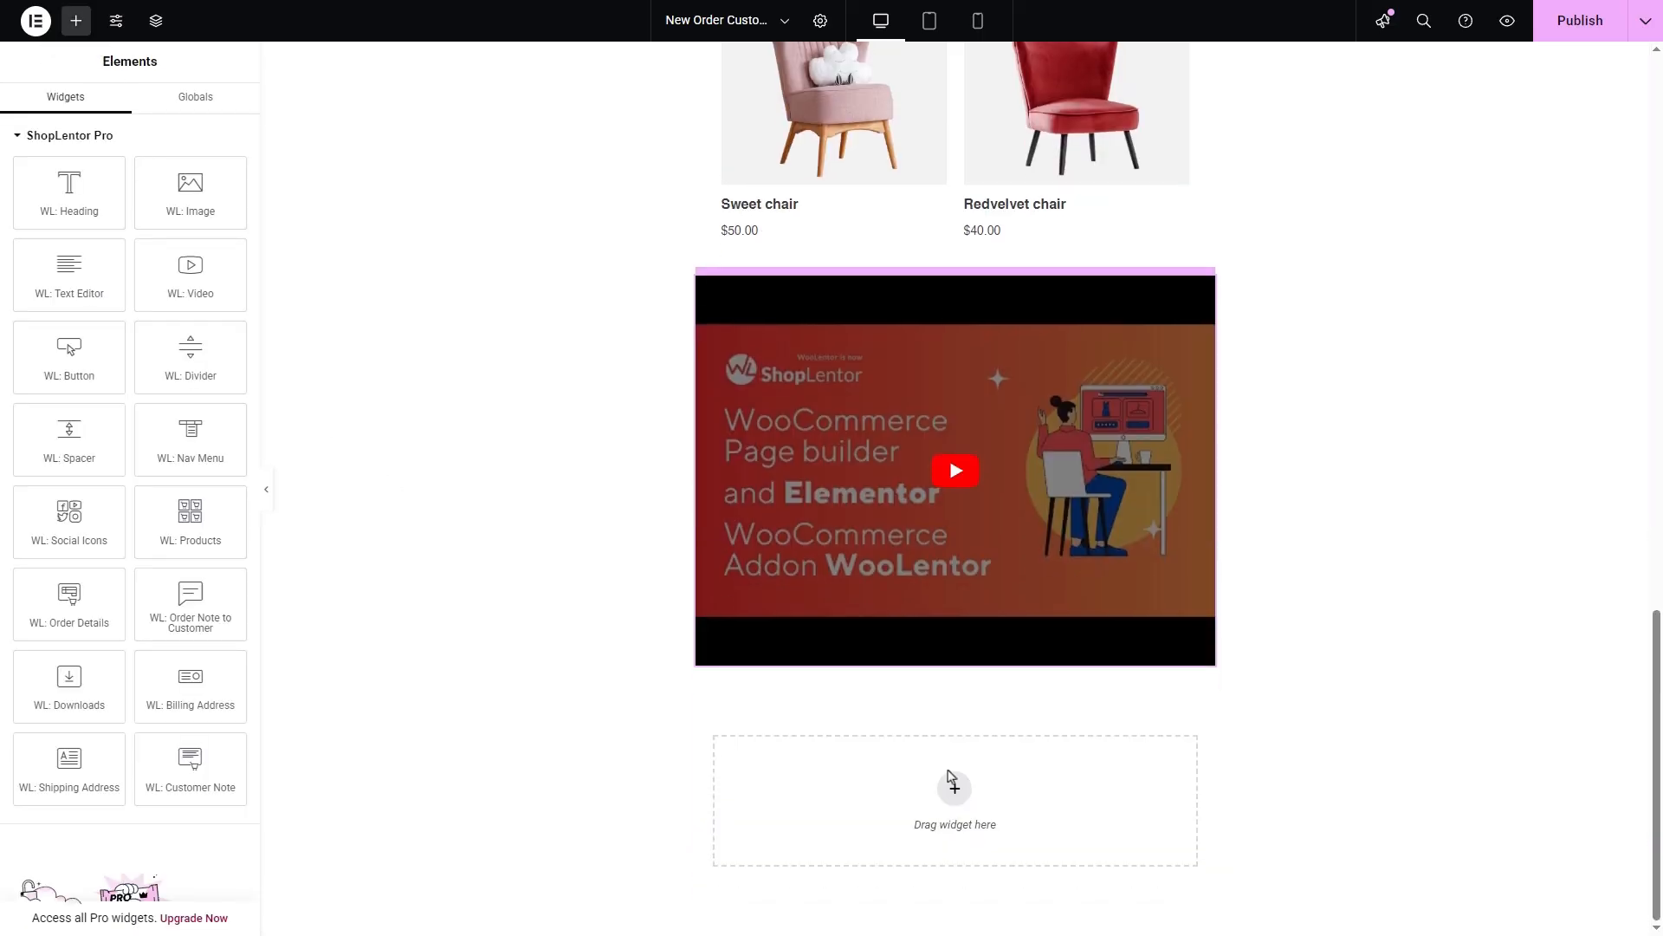
pyautogui.click(954, 780)
pyautogui.click(860, 869)
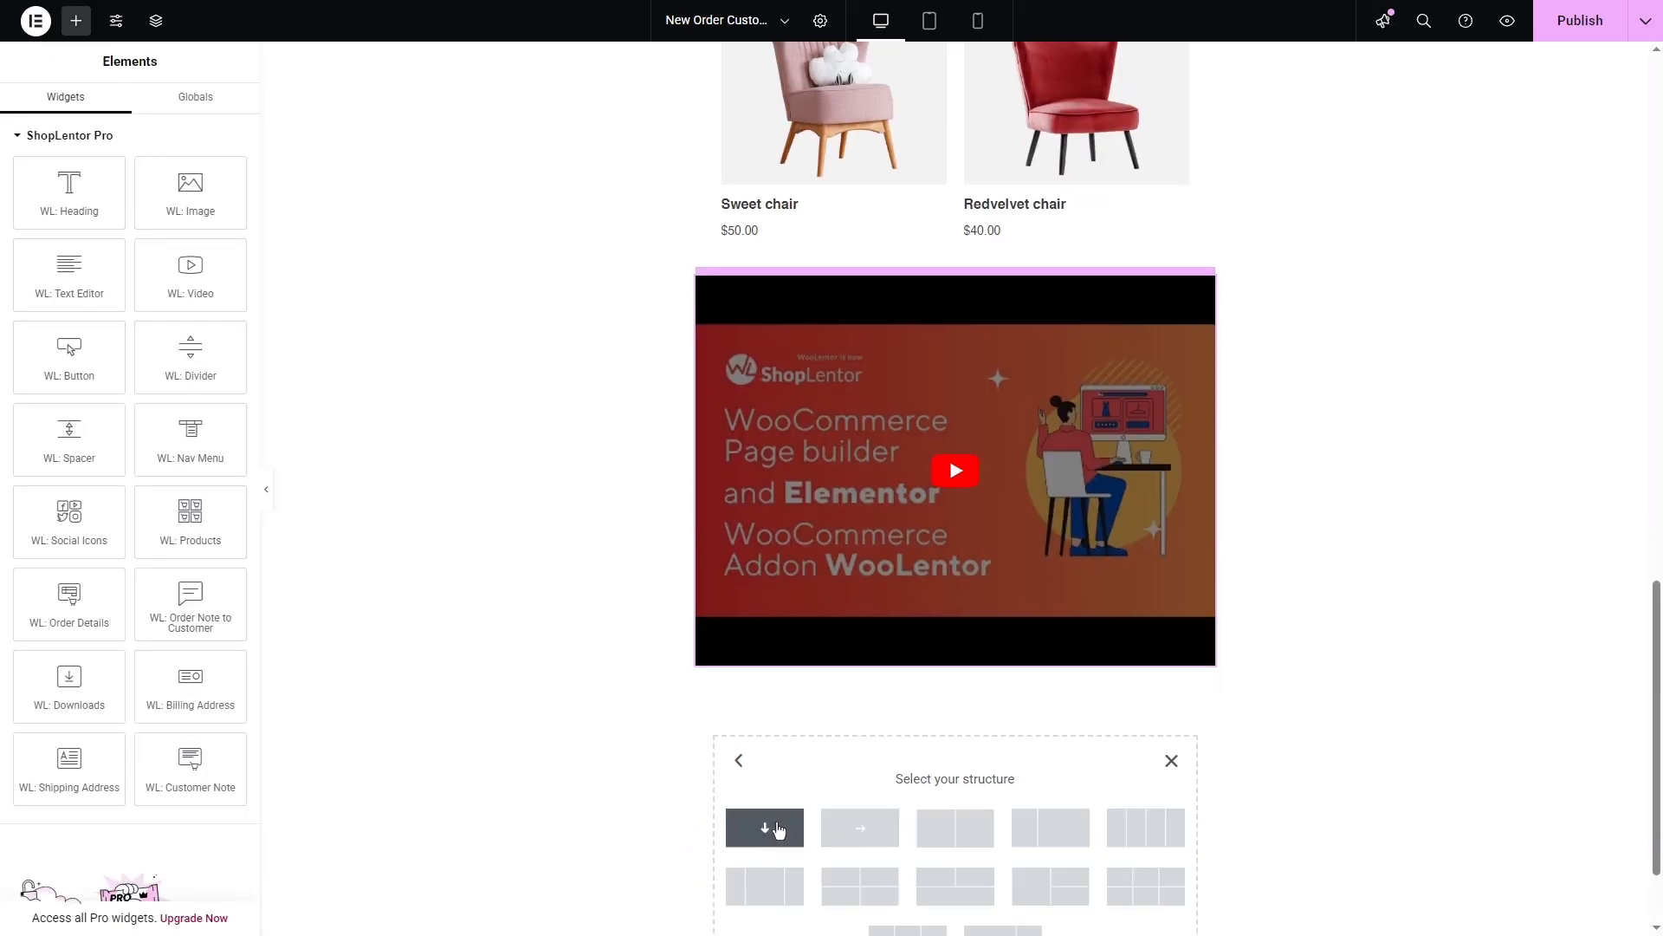
pyautogui.click(762, 828)
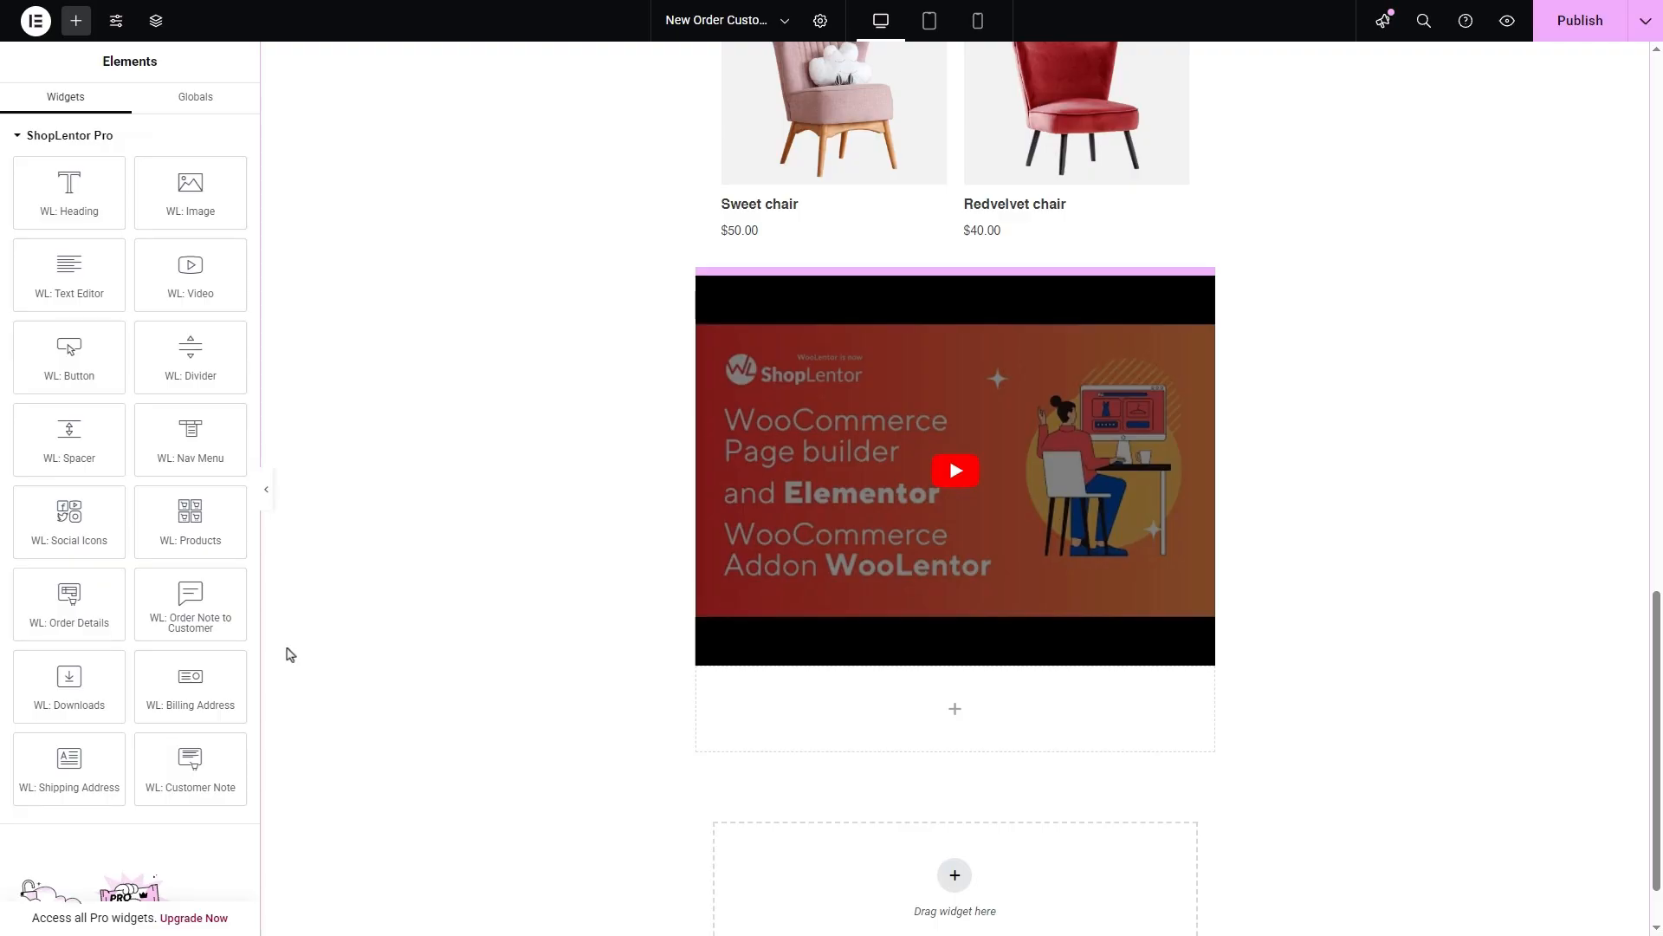
# - Add a WL: Order Note to Customer widget to the new container, with a WL: Nav Menu widget beneath it
pyautogui.moveTo(190, 604); pyautogui.dragTo(861, 710)
pyautogui.click(76, 21)
pyautogui.moveTo(184, 467); pyautogui.dragTo(858, 693)
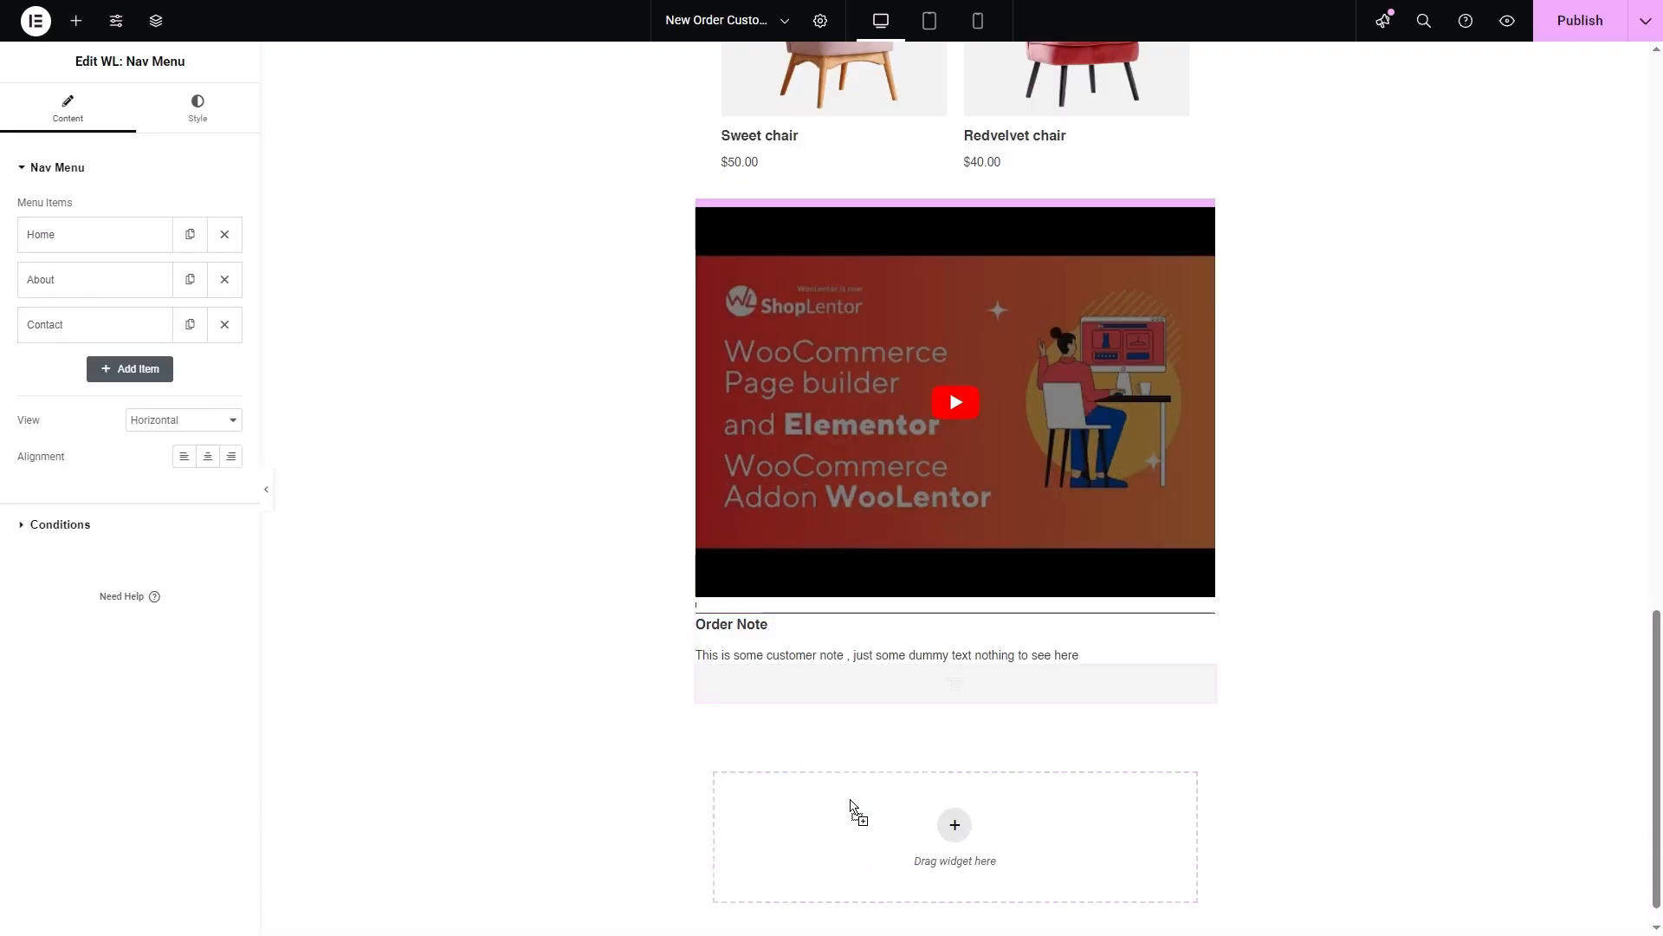
# - Add a WL: Button widget below the nav menu and give the button a double border
pyautogui.click(76, 21)
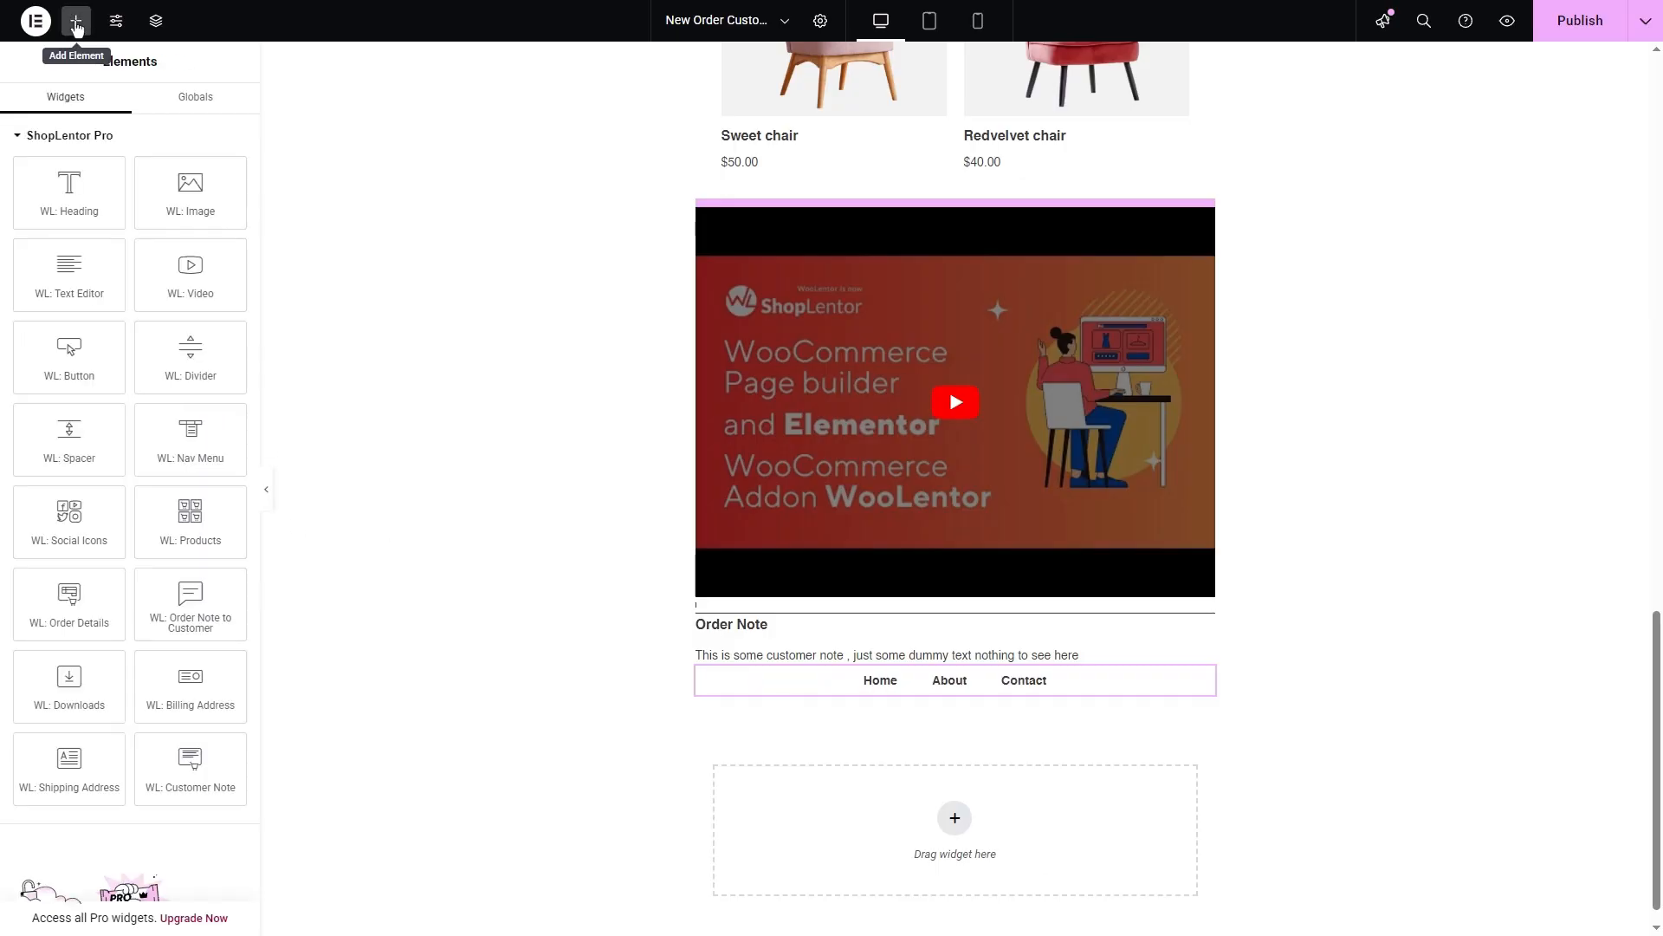
pyautogui.moveTo(67, 352); pyautogui.dragTo(951, 791)
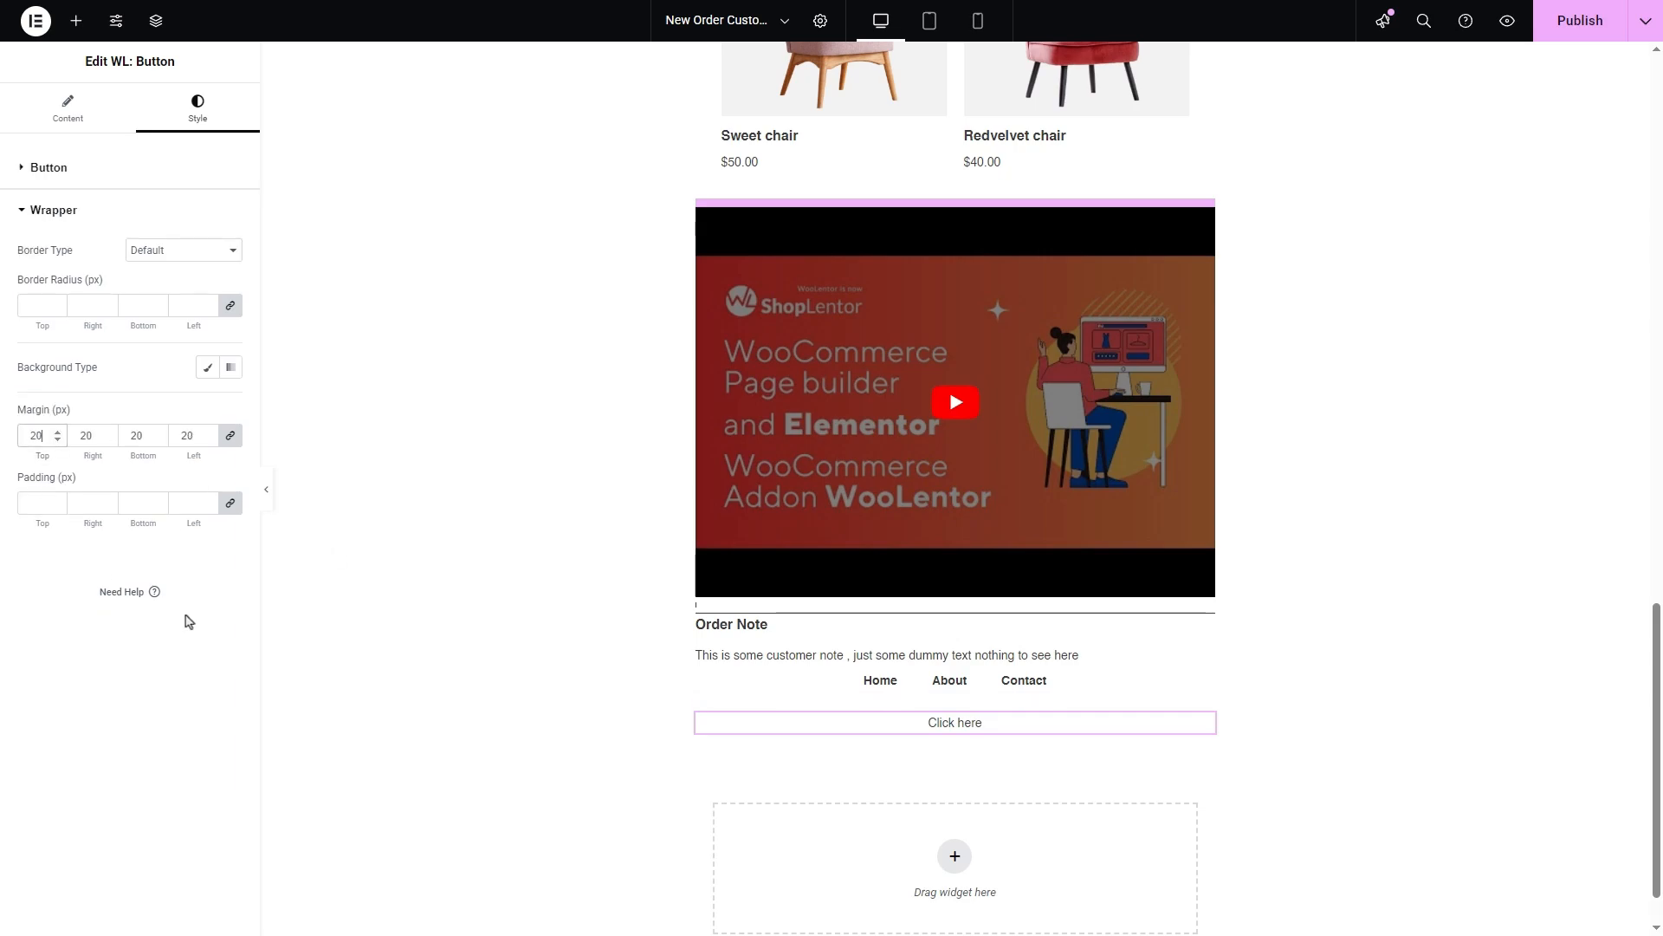
pyautogui.click(50, 173)
pyautogui.click(188, 299)
pyautogui.click(188, 360)
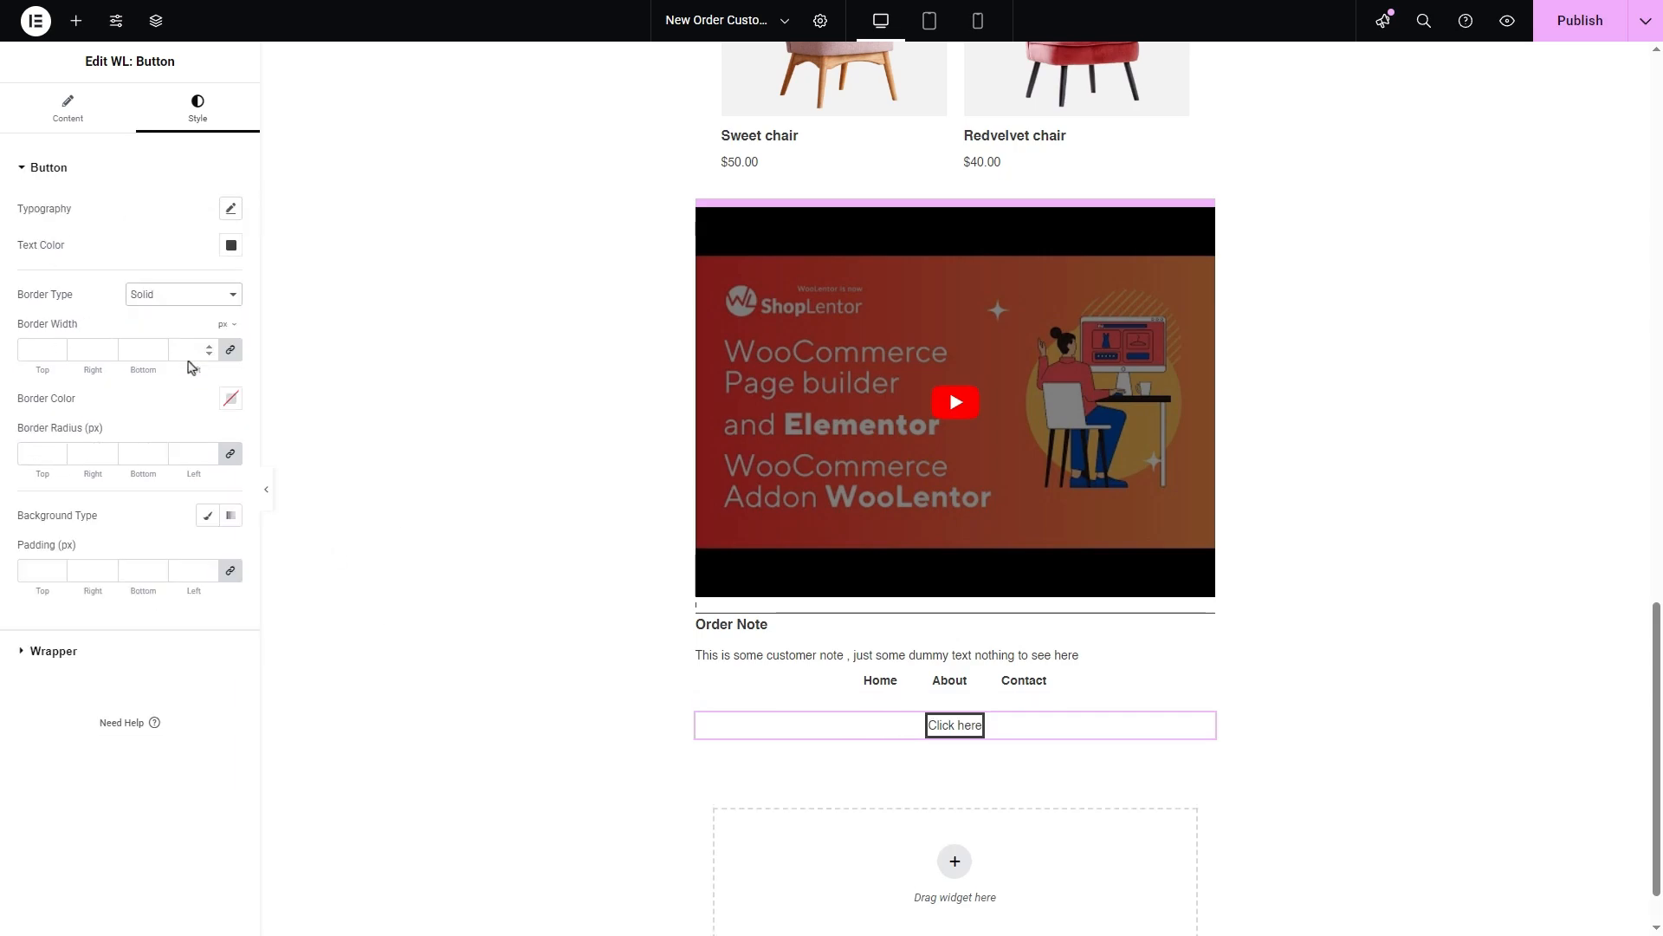
pyautogui.click(188, 296)
pyautogui.click(193, 381)
pyautogui.click(230, 516)
pyautogui.scroll(-3, 143, 693)
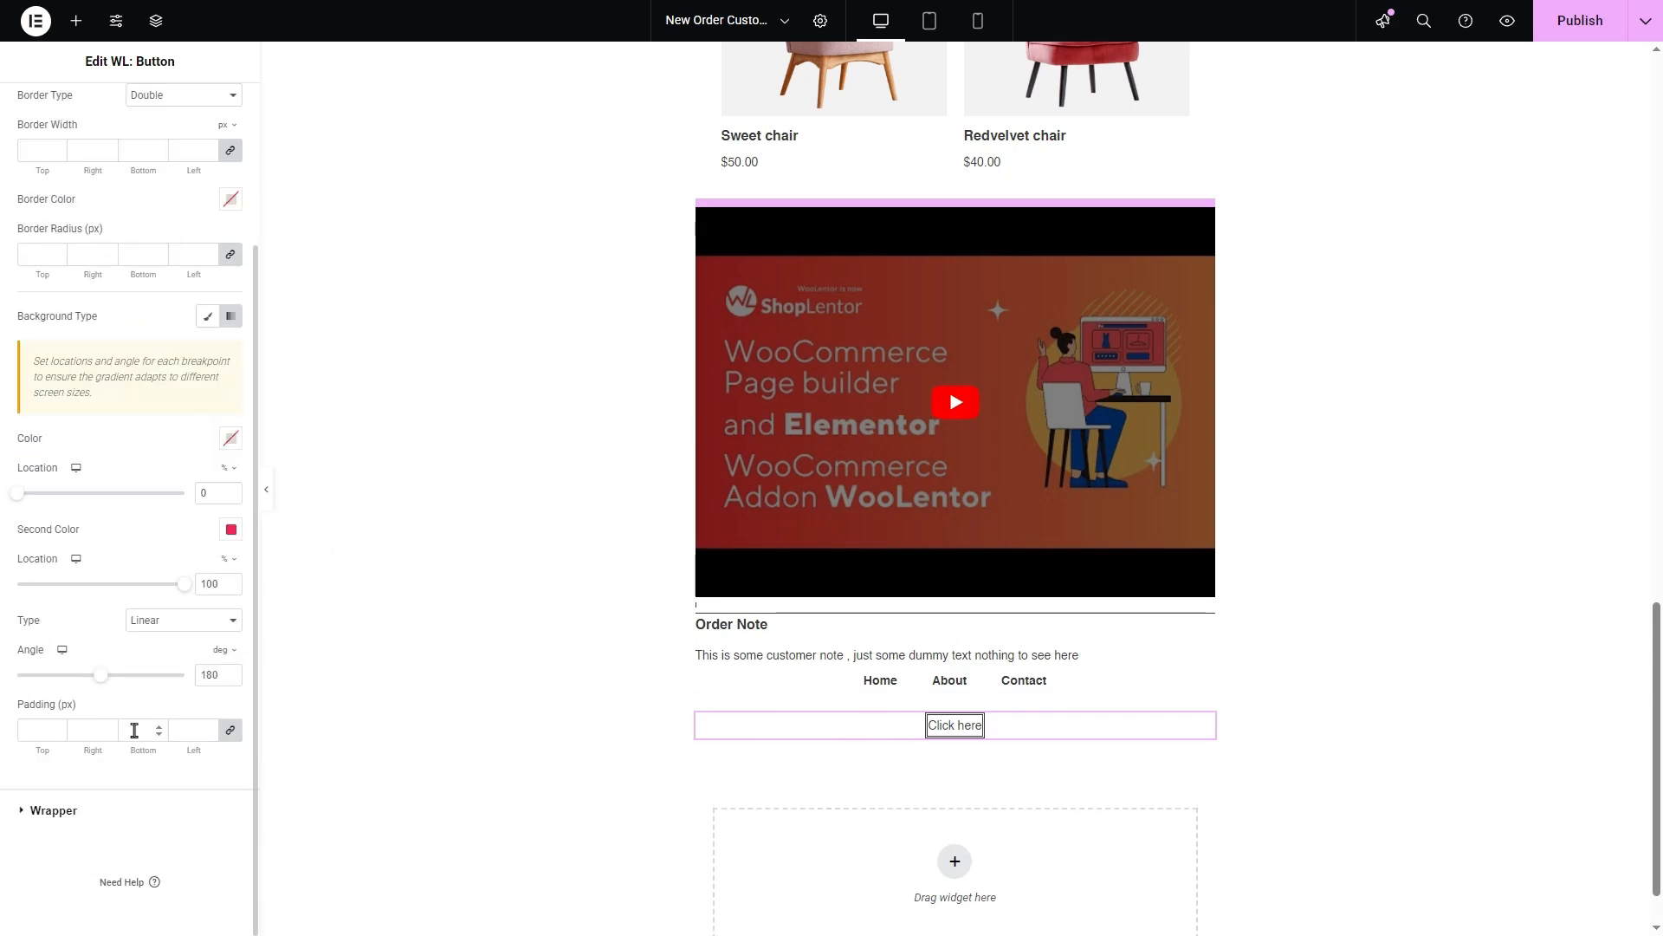
pyautogui.scroll(3, 143, 693)
pyautogui.click(230, 517)
# - Give the button a solid, saturated blue background color
pyautogui.click(207, 520)
pyautogui.click(231, 552)
pyautogui.click(245, 653)
pyautogui.click(237, 765)
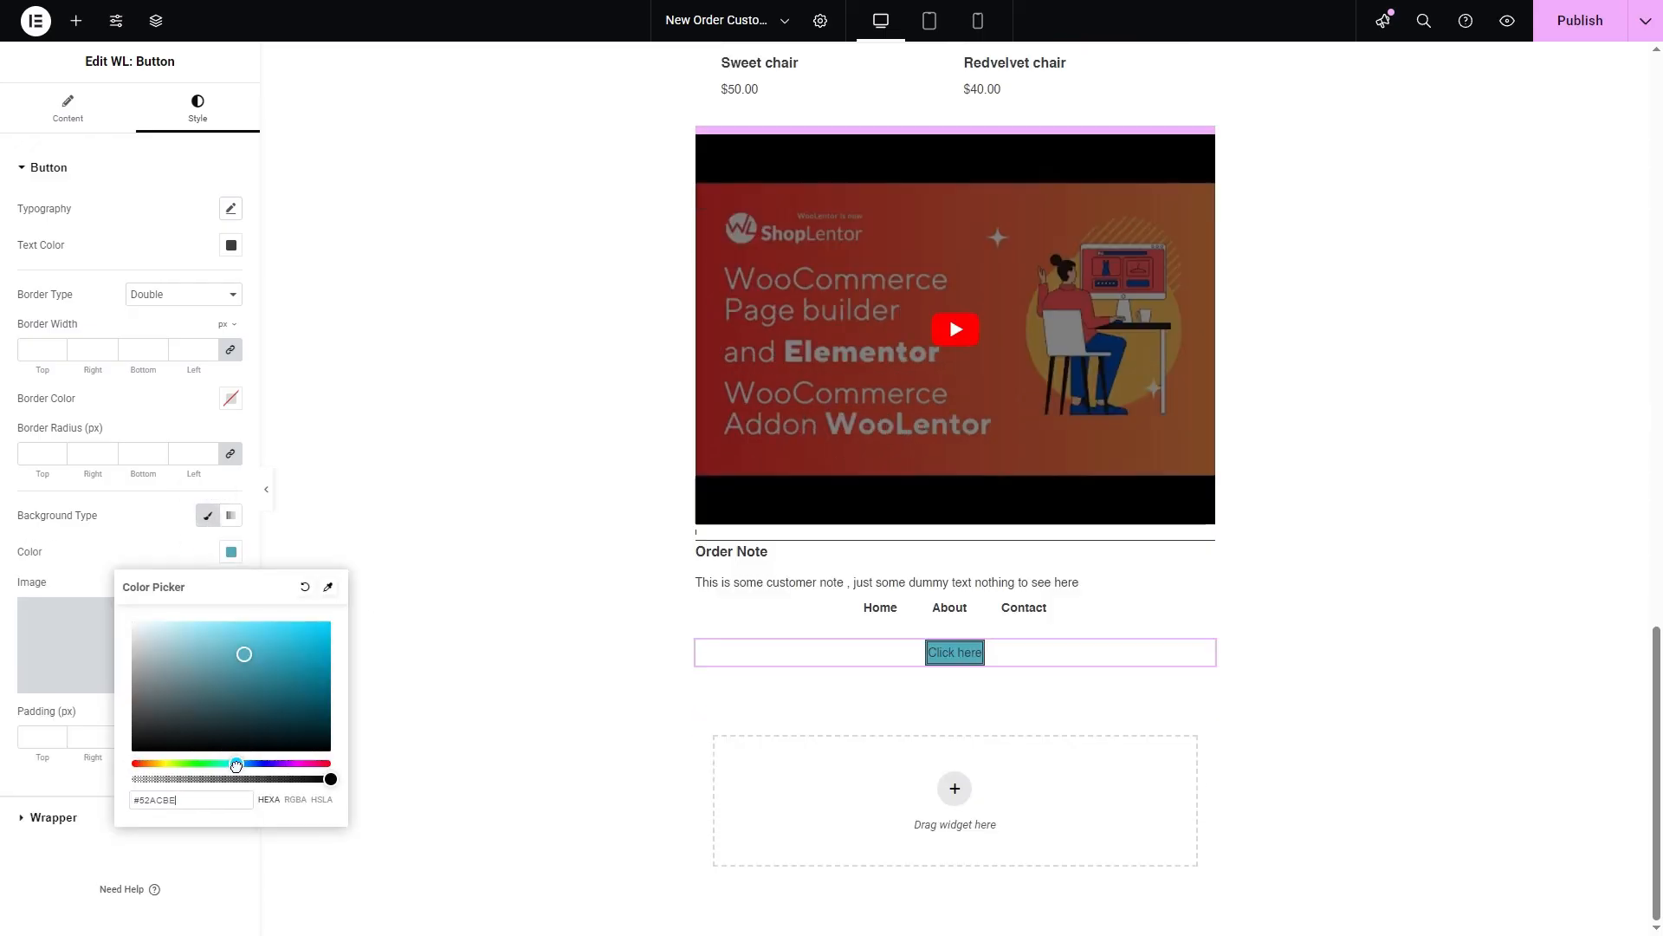
pyautogui.click(257, 765)
pyautogui.click(287, 633)
pyautogui.click(231, 552)
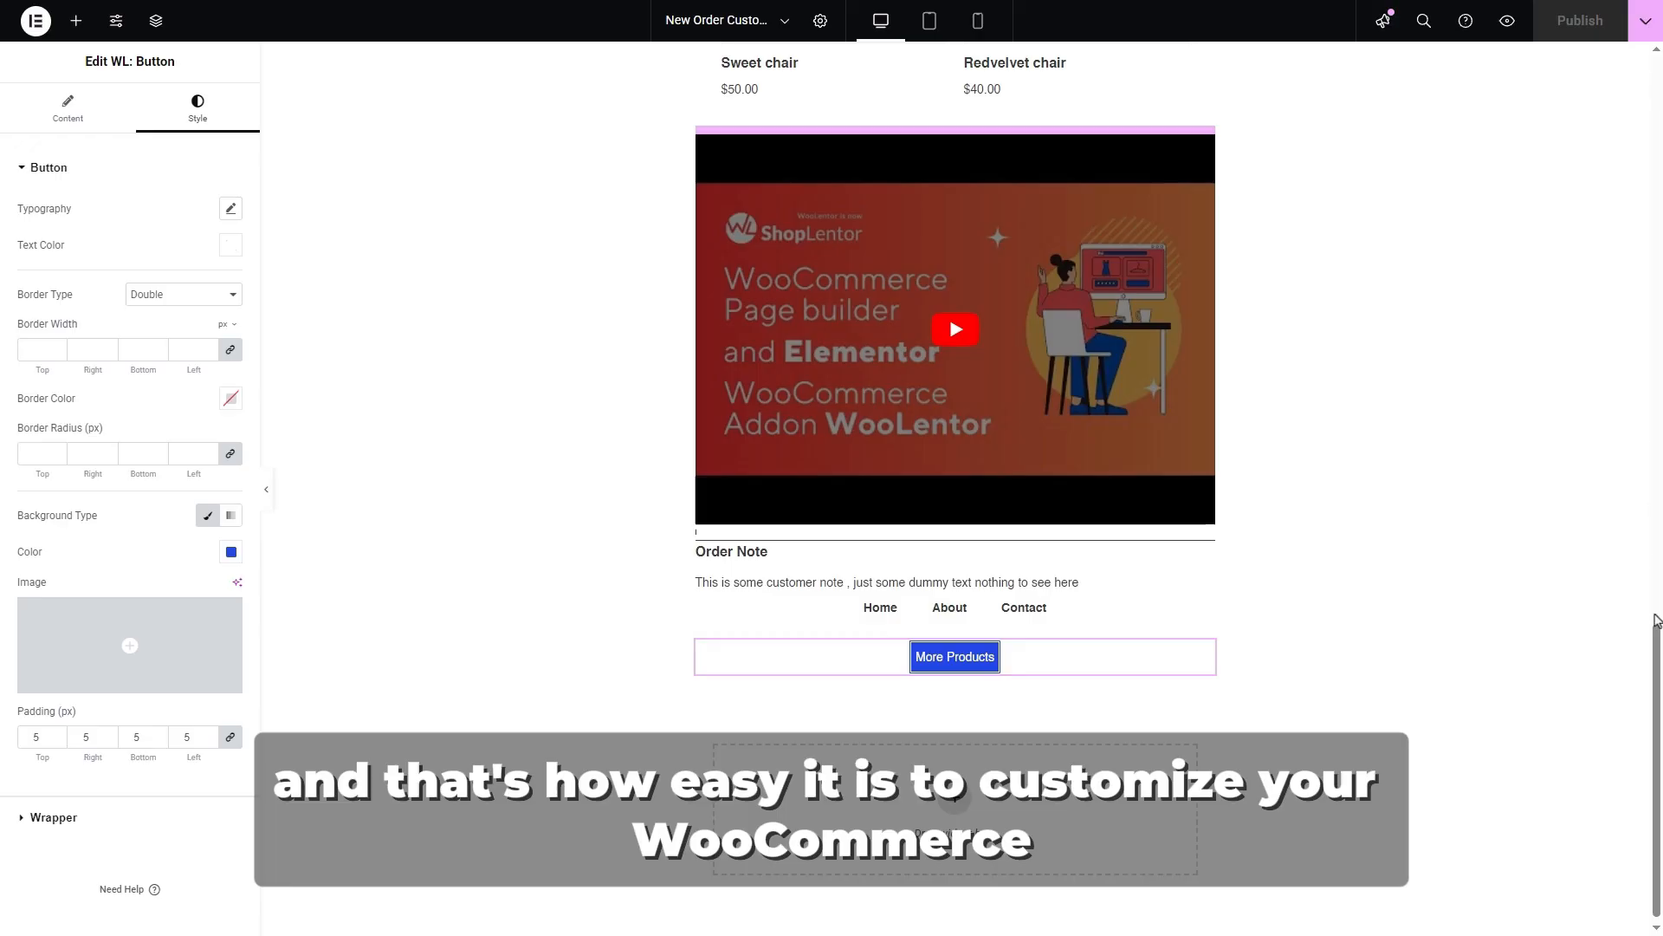
pyautogui.moveTo(1656, 619); pyautogui.dragTo(1656, 78)
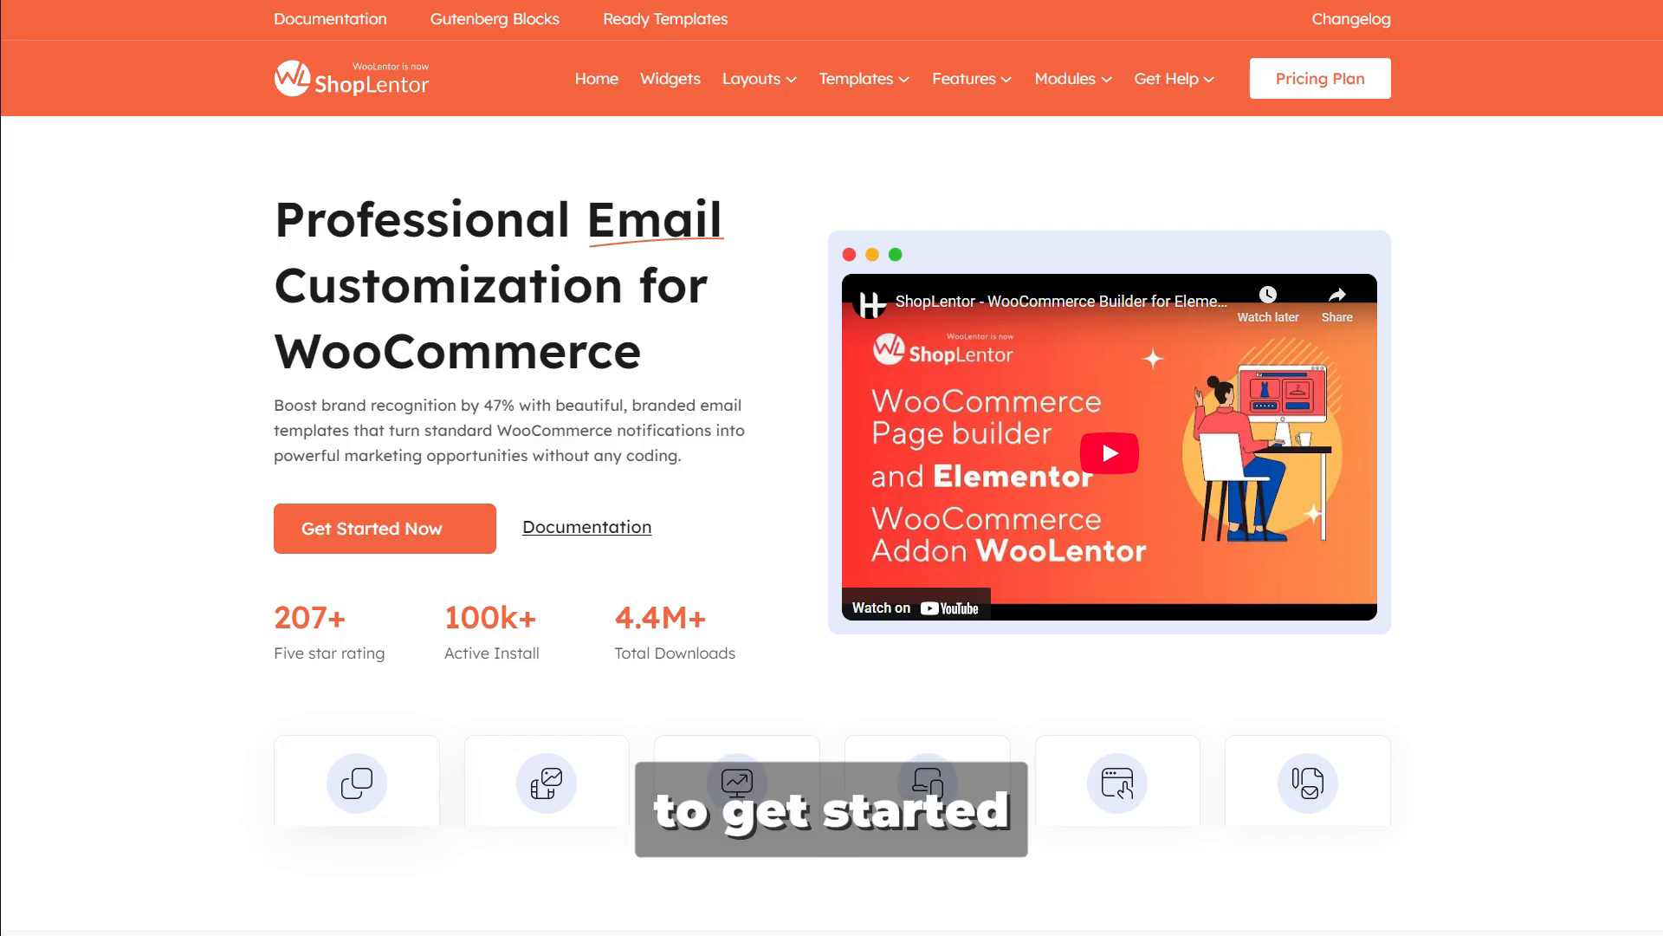
pyautogui.scroll(-5, 832, 468)
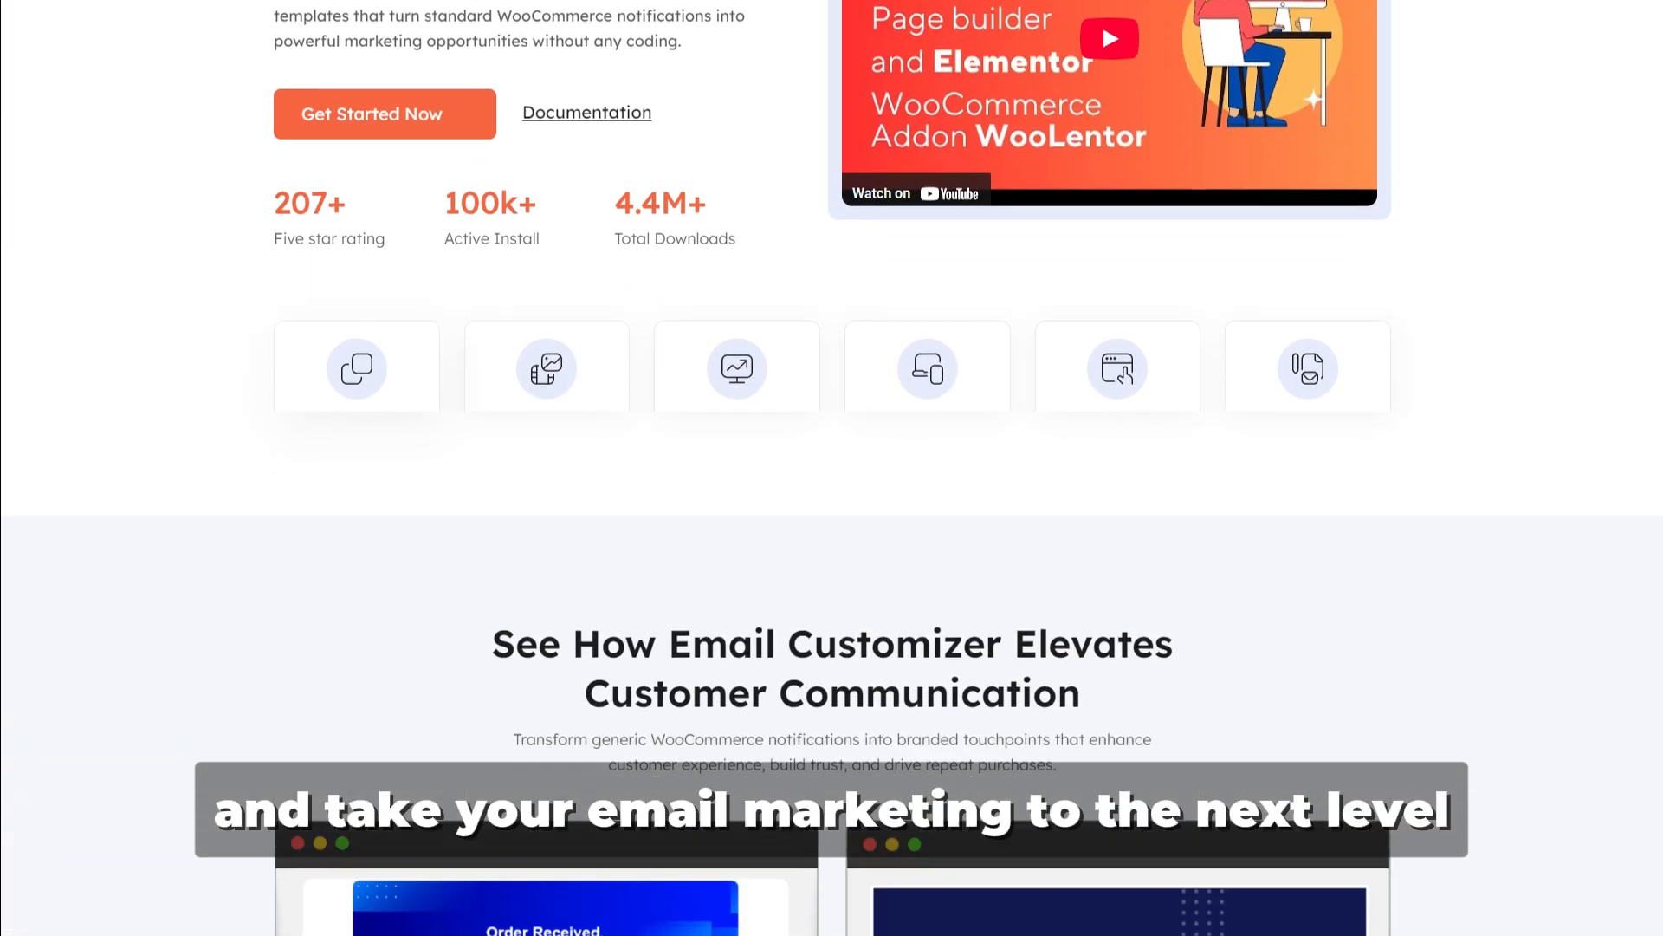